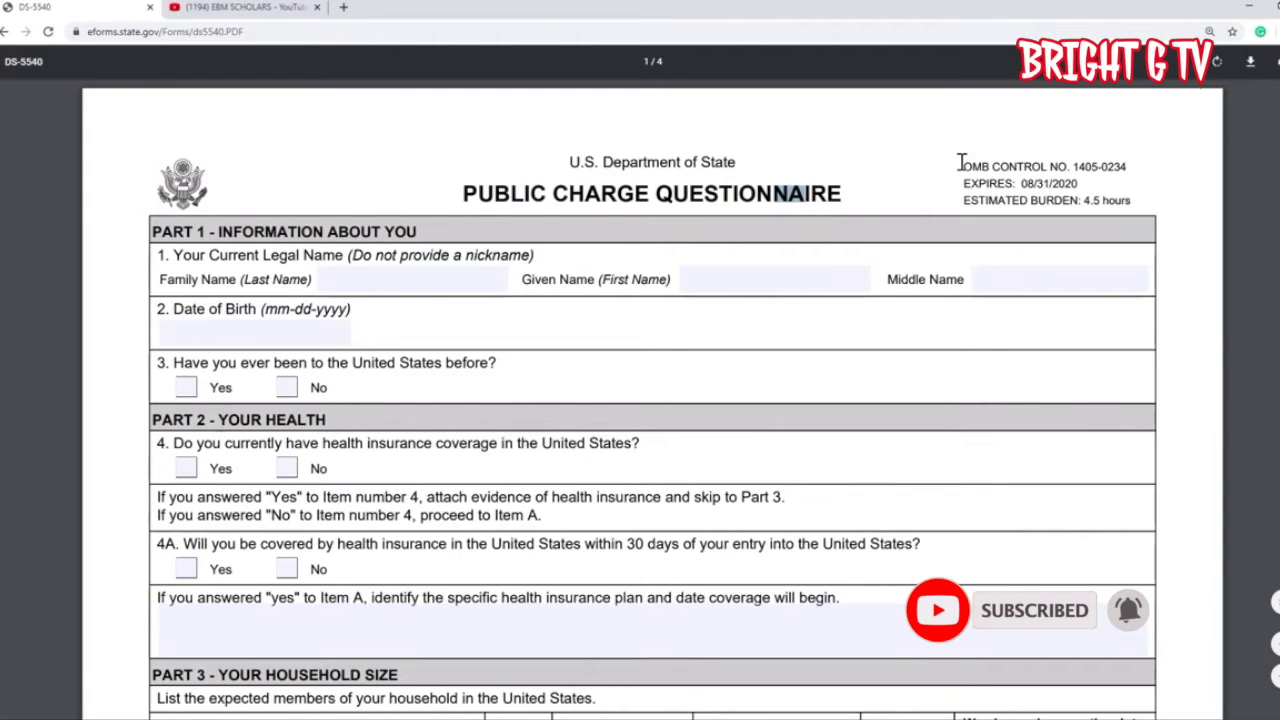
# - Examine the OMB control number, expiry date and estimated burden in the questionnaire's header
pyautogui.moveTo(962, 167); pyautogui.dragTo(1149, 220)
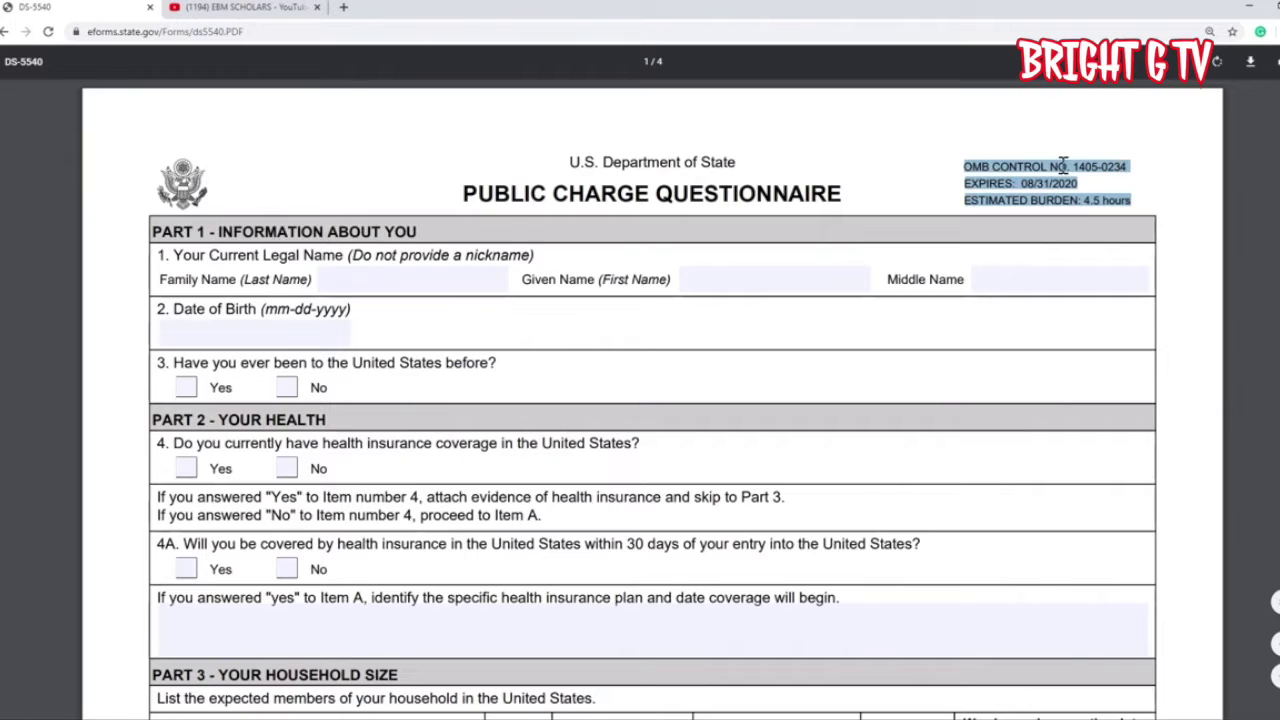
pyautogui.click(1137, 168)
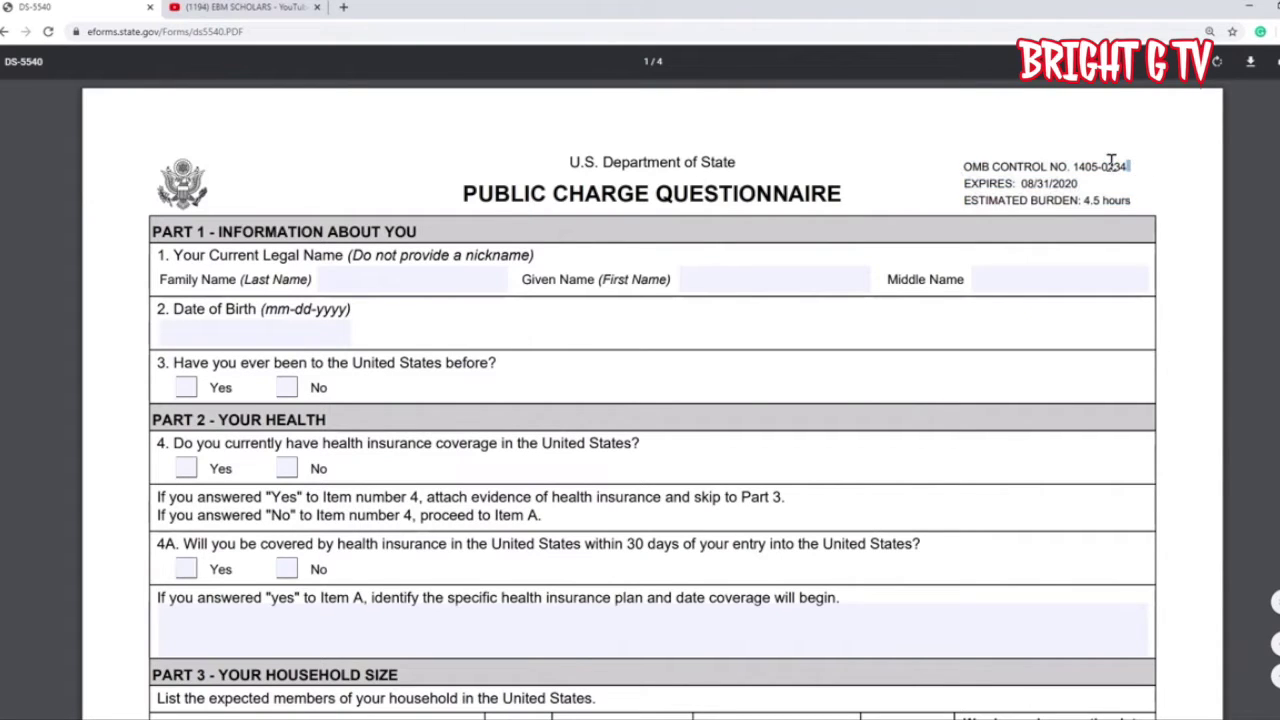
pyautogui.click(1111, 162)
pyautogui.moveTo(1078, 186); pyautogui.dragTo(958, 184)
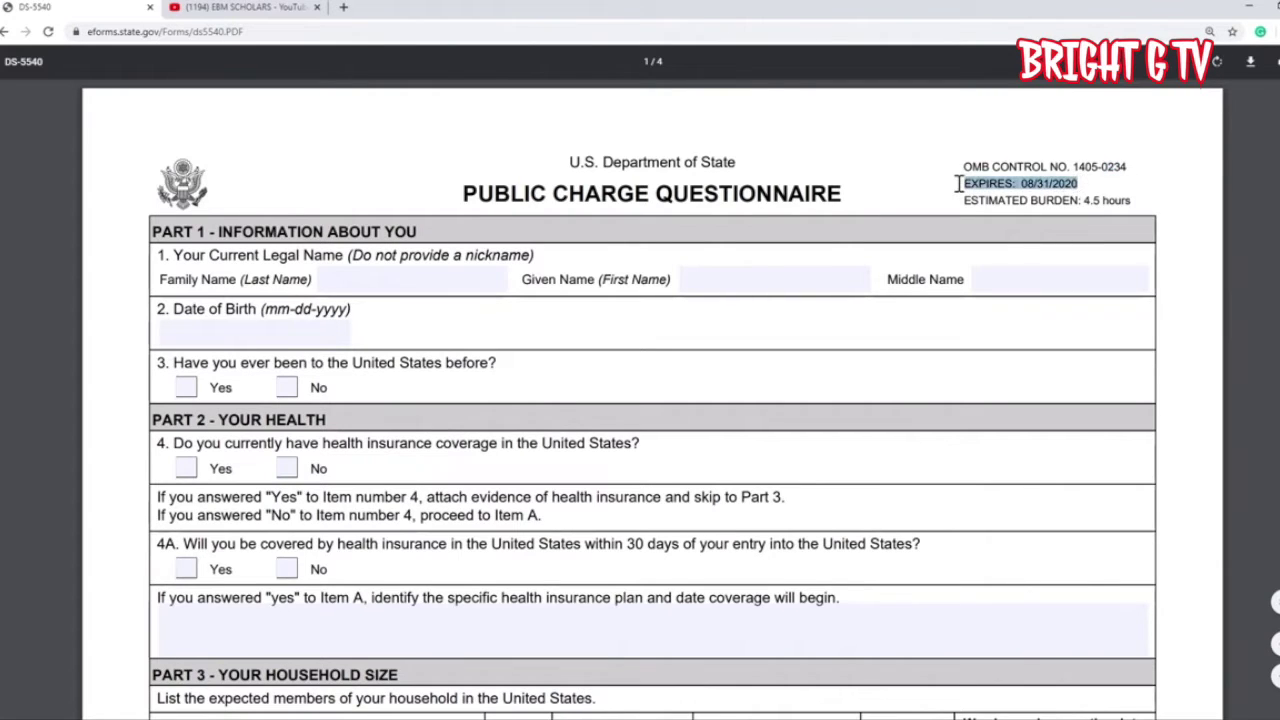
pyautogui.click(1141, 199)
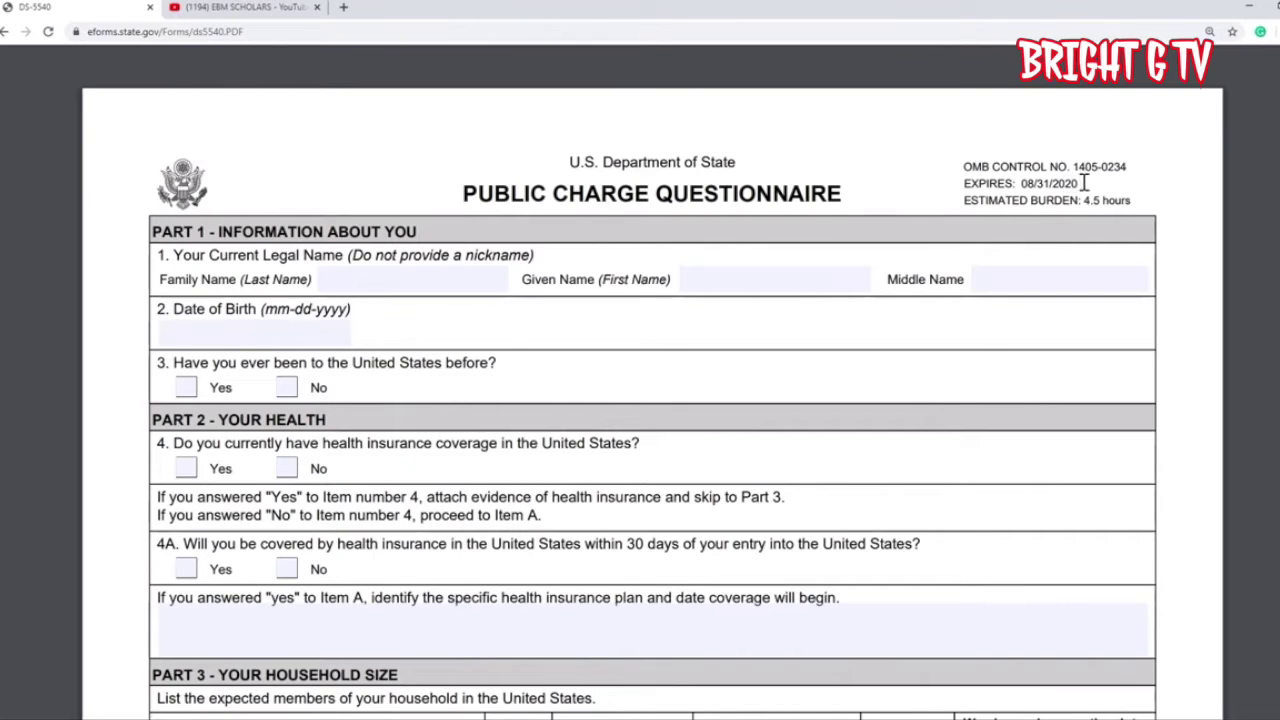
pyautogui.moveTo(1078, 184); pyautogui.dragTo(1022, 186)
pyautogui.click(1044, 184)
pyautogui.click(1085, 184)
pyautogui.moveTo(1083, 191); pyautogui.dragTo(1089, 187)
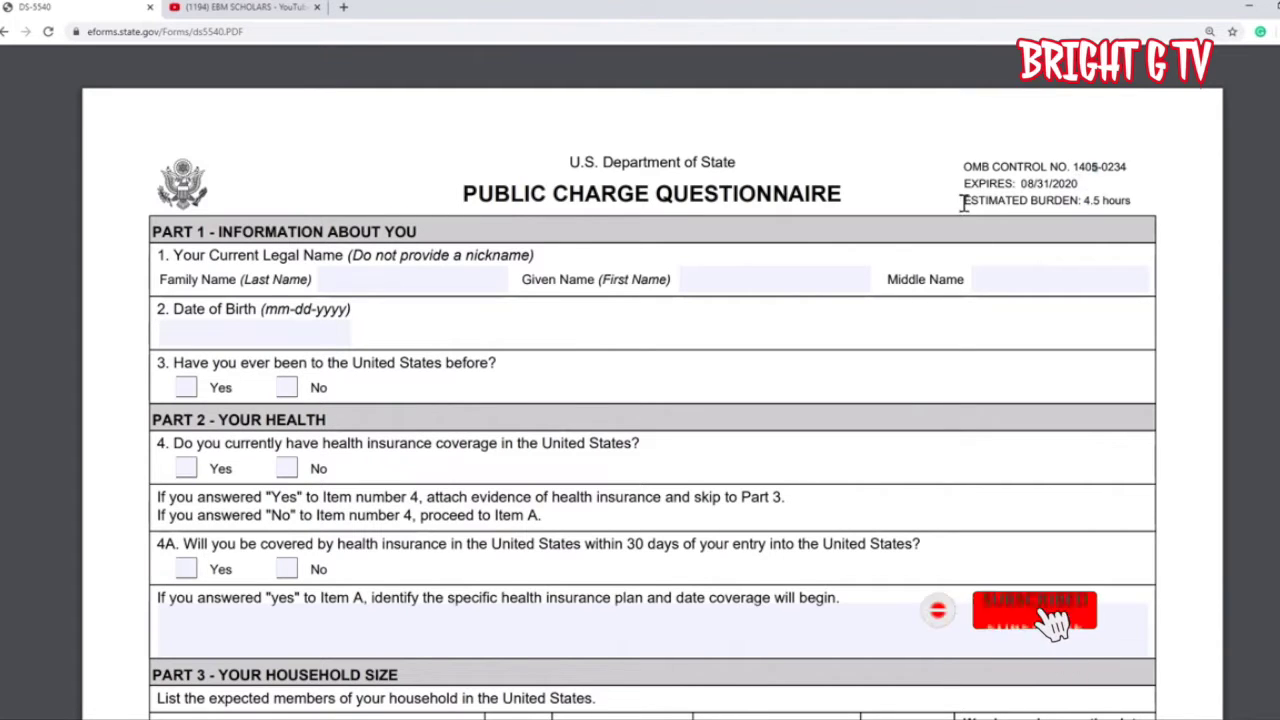
pyautogui.moveTo(962, 200); pyautogui.dragTo(1143, 200)
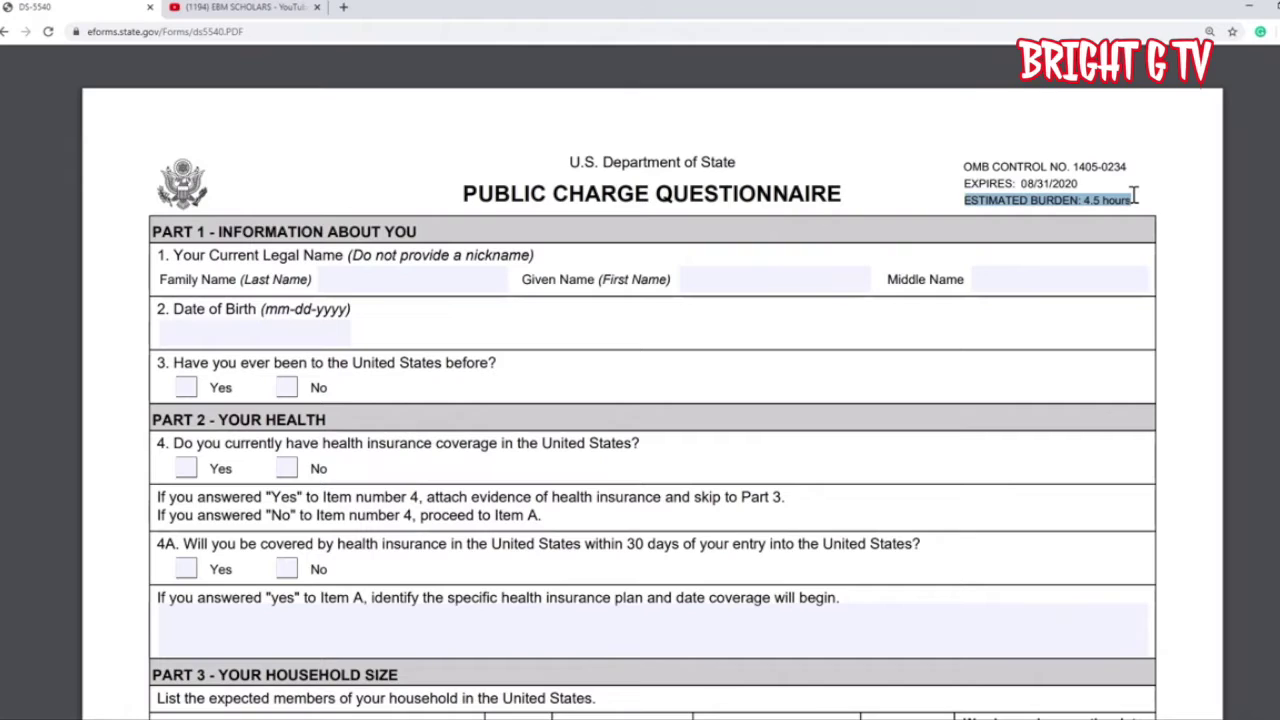
pyautogui.click(1112, 206)
pyautogui.moveTo(1134, 200); pyautogui.dragTo(1089, 198)
pyautogui.click(451, 271)
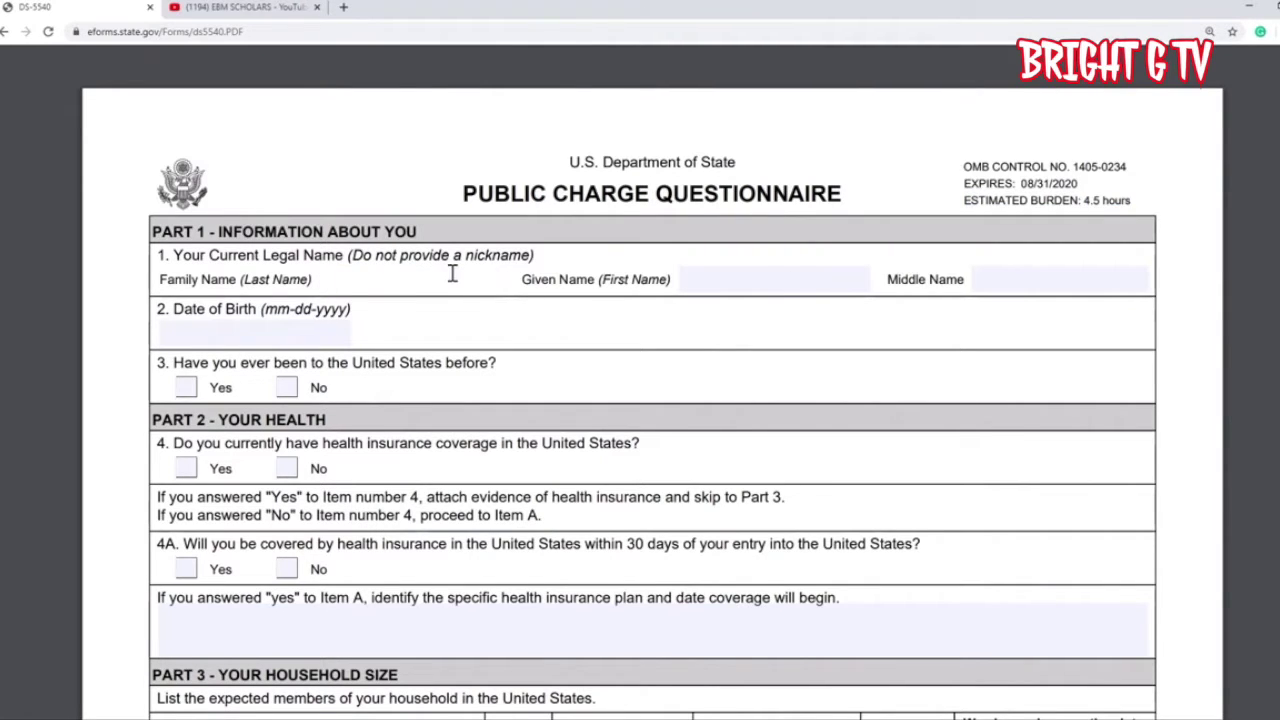
pyautogui.write('qqqqqqqqq')
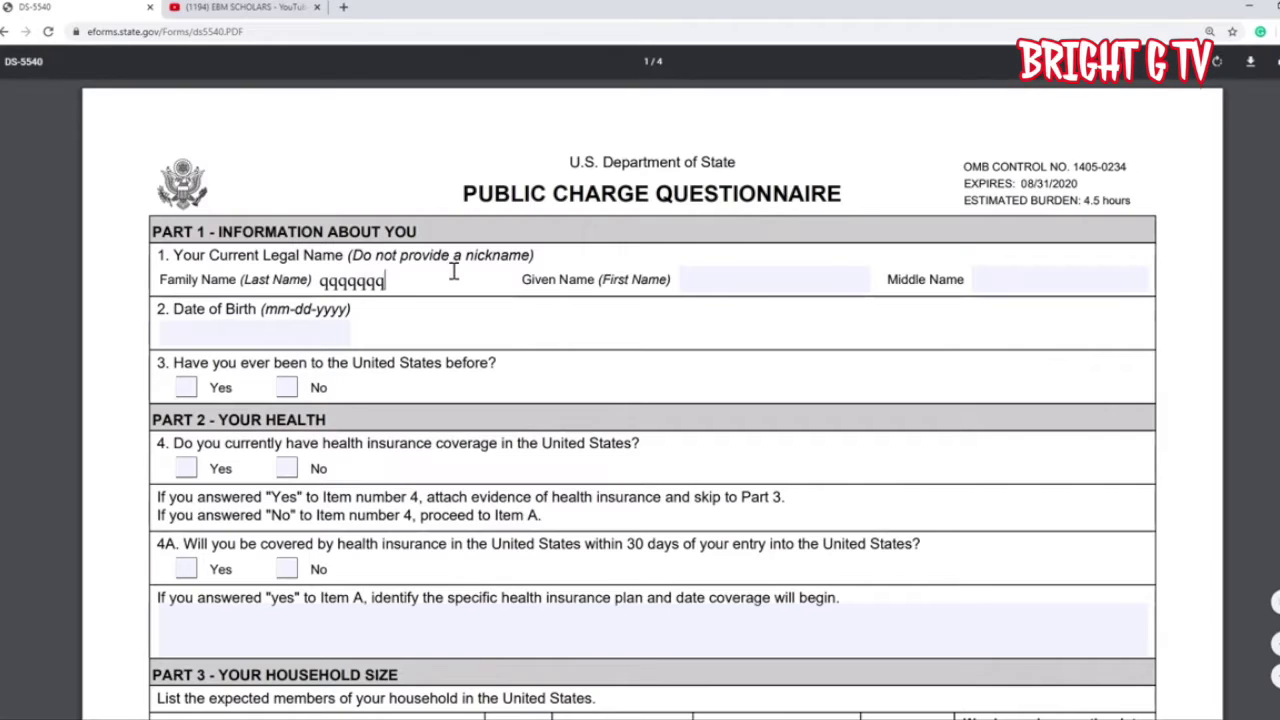
pyautogui.press('BackSpace')
pyautogui.press('BackSpace')
pyautogui.press('BackSpace')
pyautogui.press('BackSpace')
pyautogui.press('BackSpace')
pyautogui.press('BackSpace')
# - Look over the legal name, date of birth, prior visit, health and household size sections on the first page
pyautogui.click(723, 278)
pyautogui.click(1096, 285)
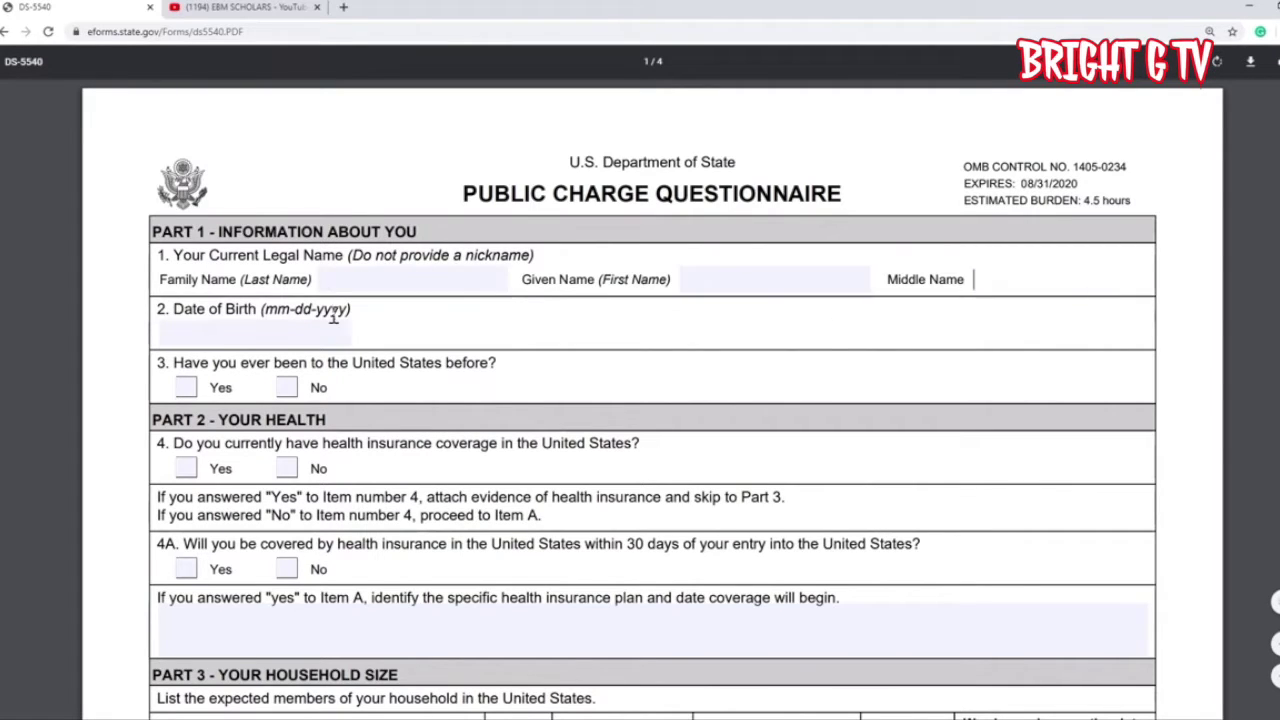
pyautogui.click(309, 329)
pyautogui.click(157, 377)
pyautogui.scroll(-5, 913, 500)
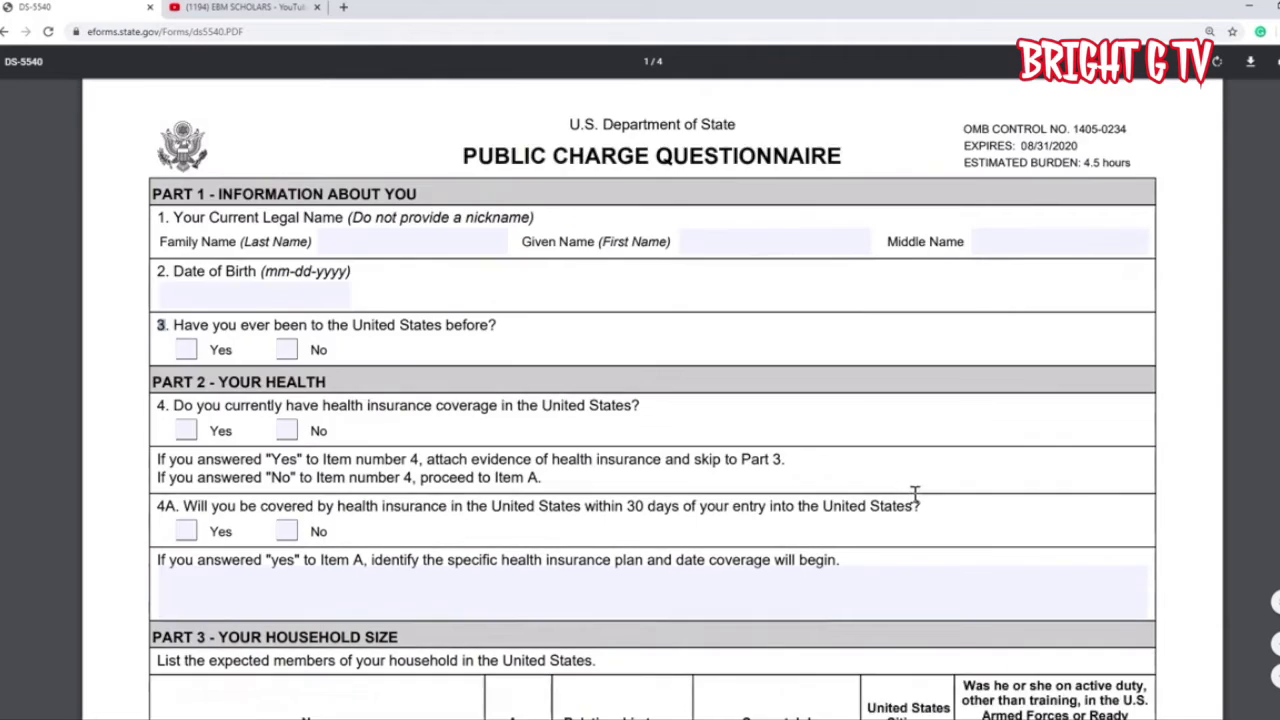
pyautogui.click(403, 336)
pyautogui.scroll(5, 680, 380)
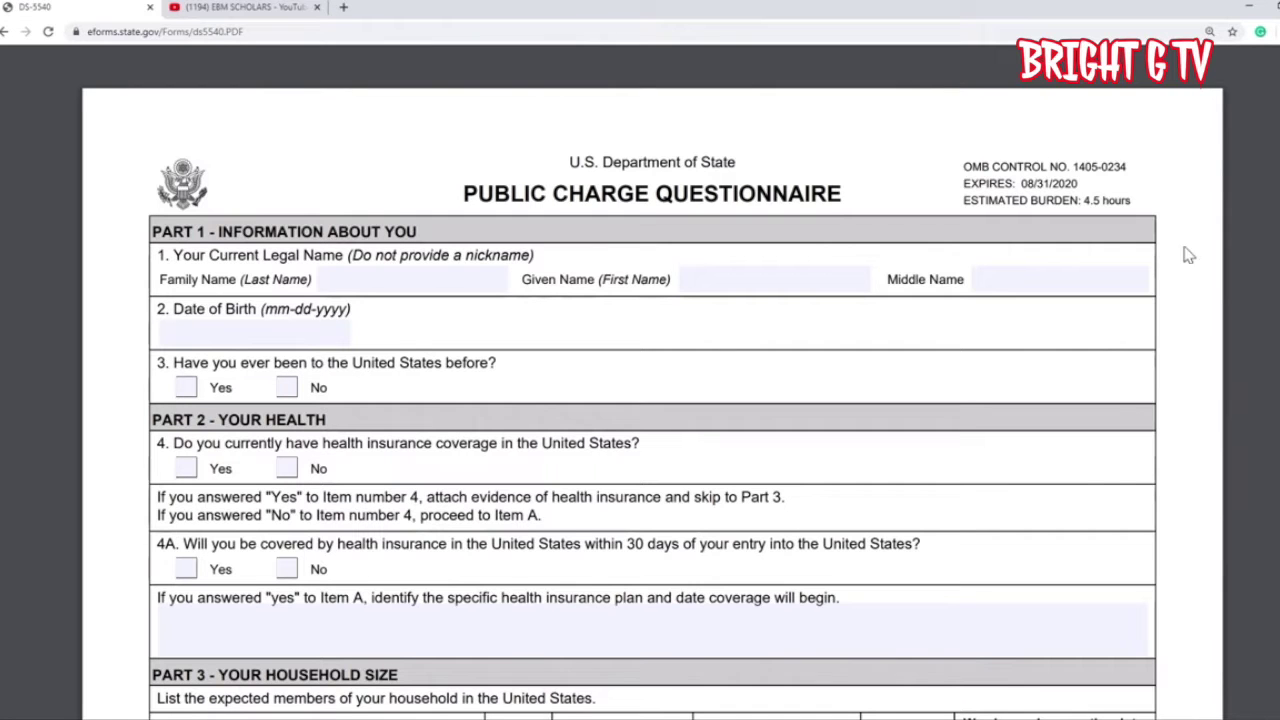
pyautogui.scroll(-3, 1160, 246)
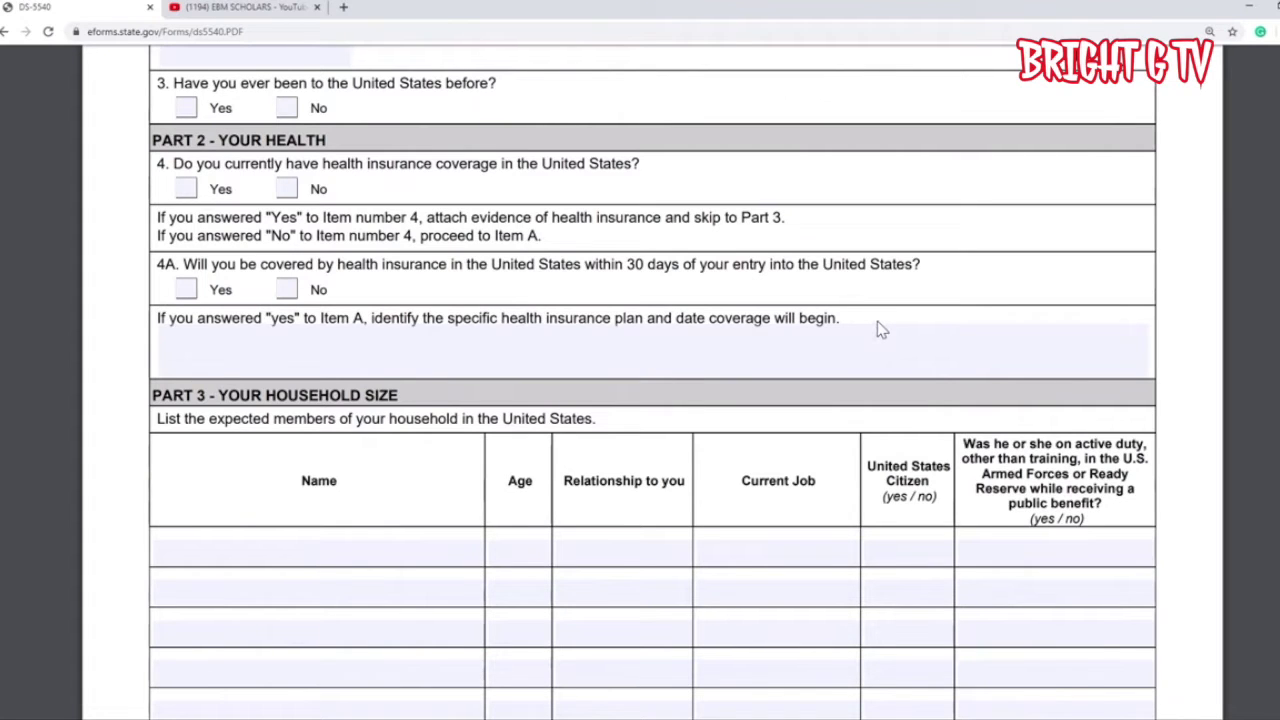
pyautogui.scroll(3, 880, 330)
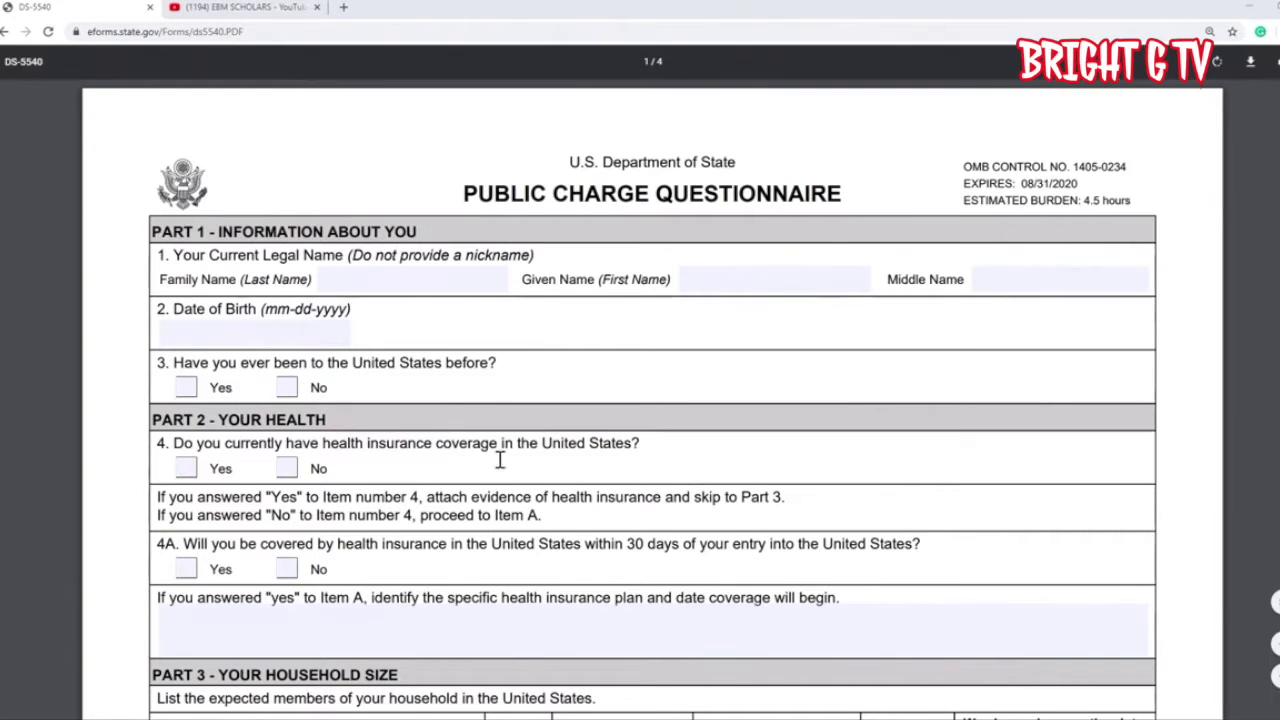
pyautogui.scroll(-3, 500, 457)
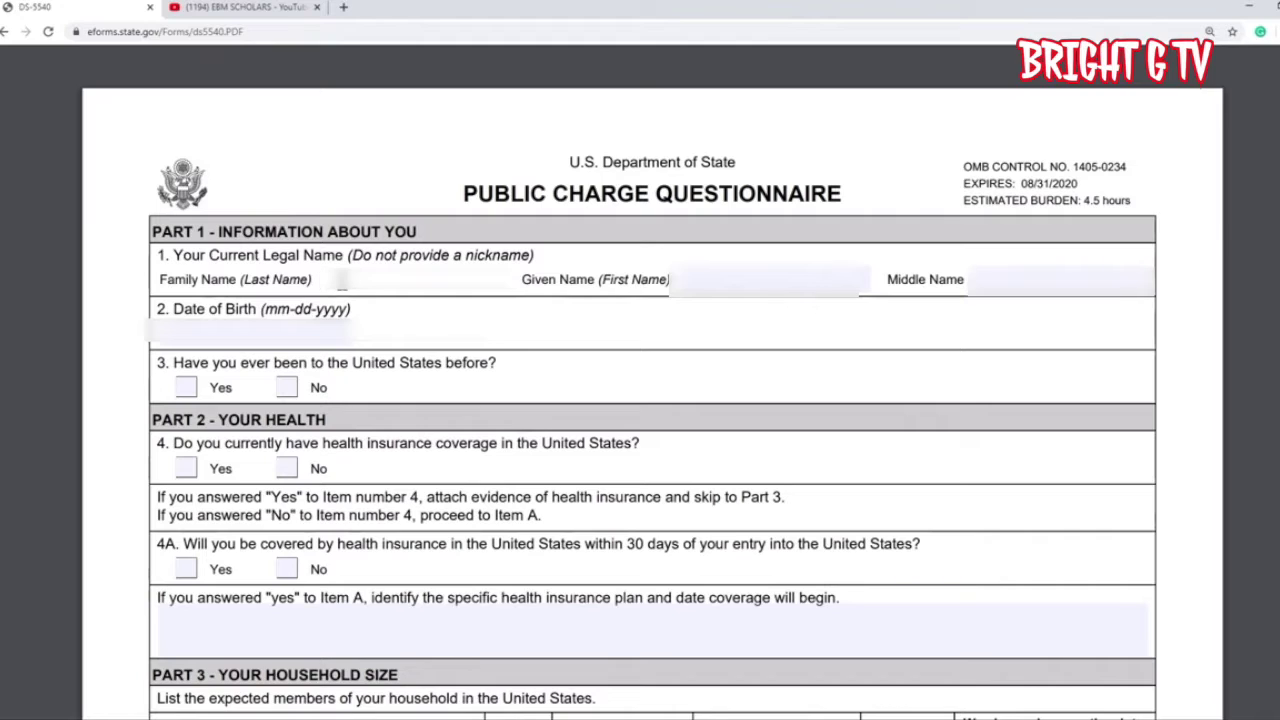
# - Fill in the applicant's family name, given name and middle name in item 1
pyautogui.write('N')
pyautogui.press('Tab')
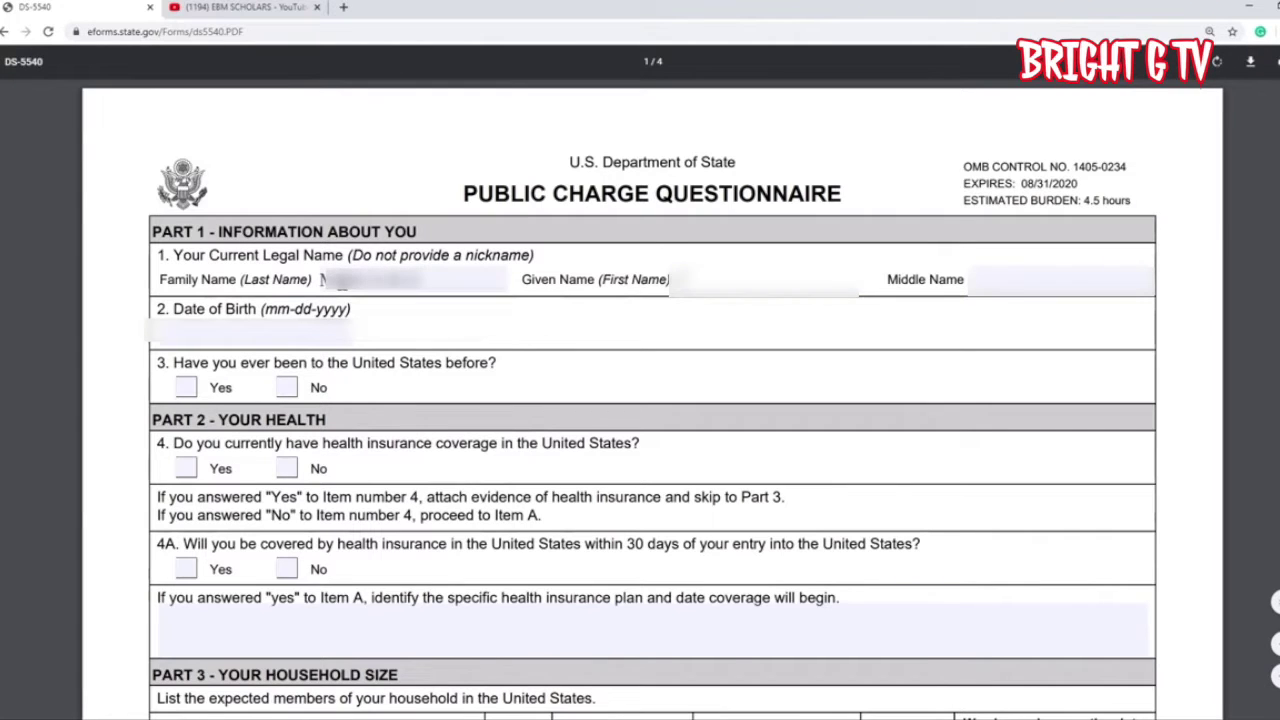
pyautogui.write('...')
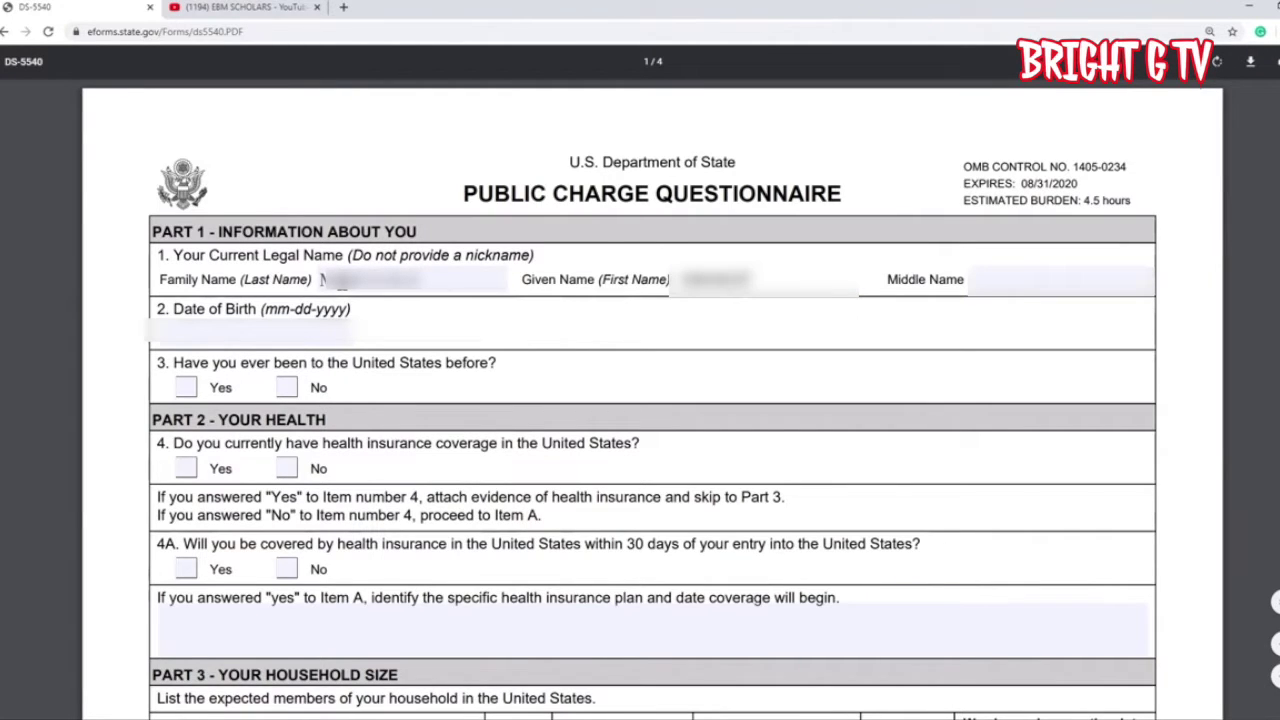
pyautogui.press('Tab')
pyautogui.write('...')
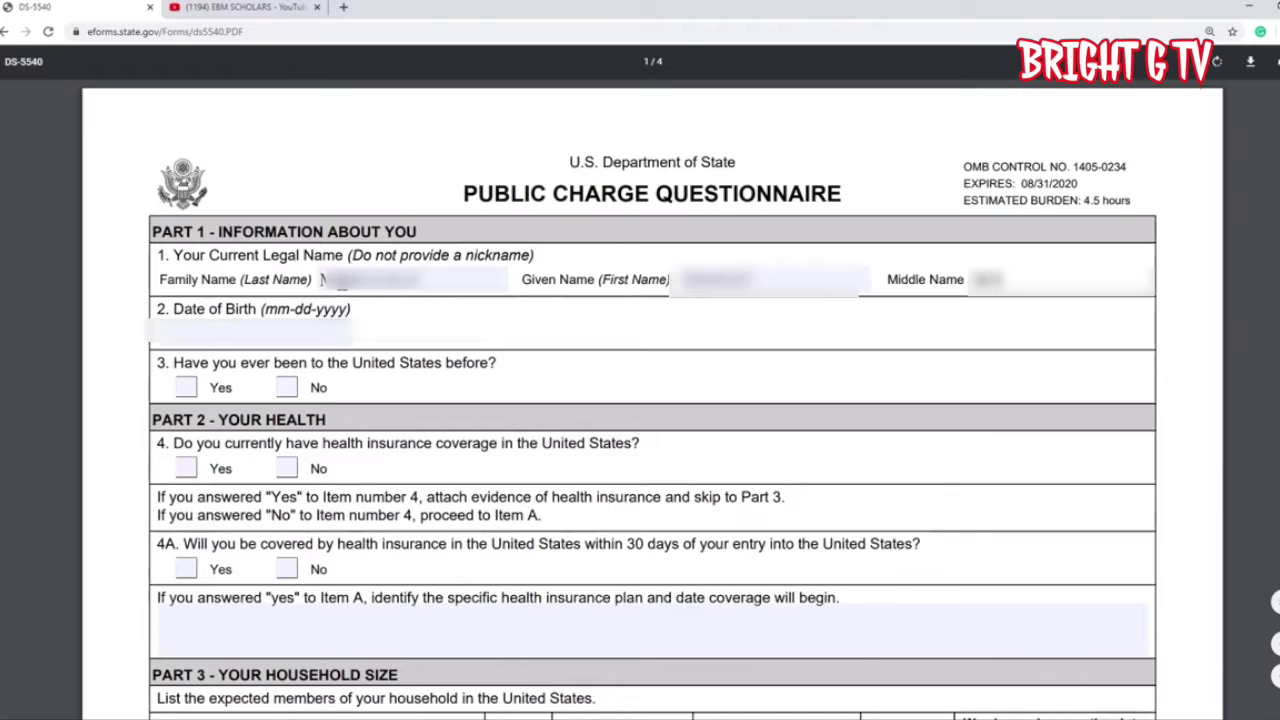
pyautogui.write('...')
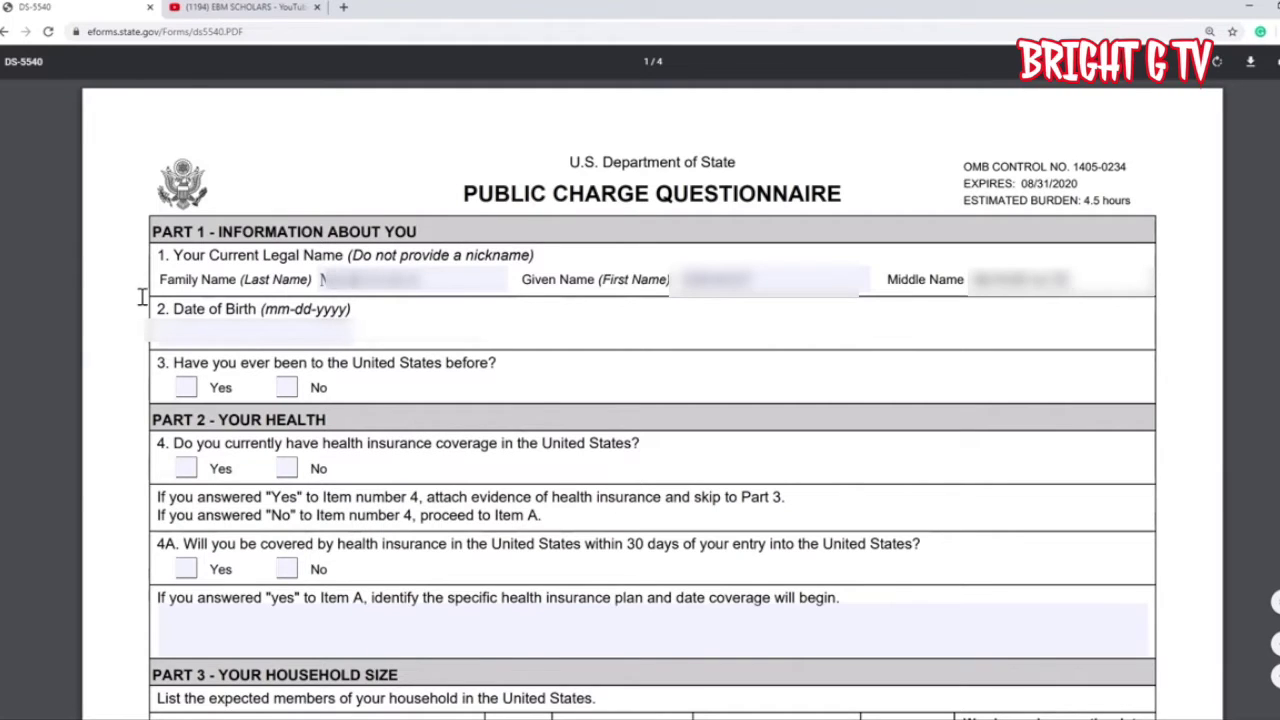
# - Enter the applicant's date of birth in item 2 in mm-dd-yyyy format
pyautogui.click(255, 335)
pyautogui.click(298, 310)
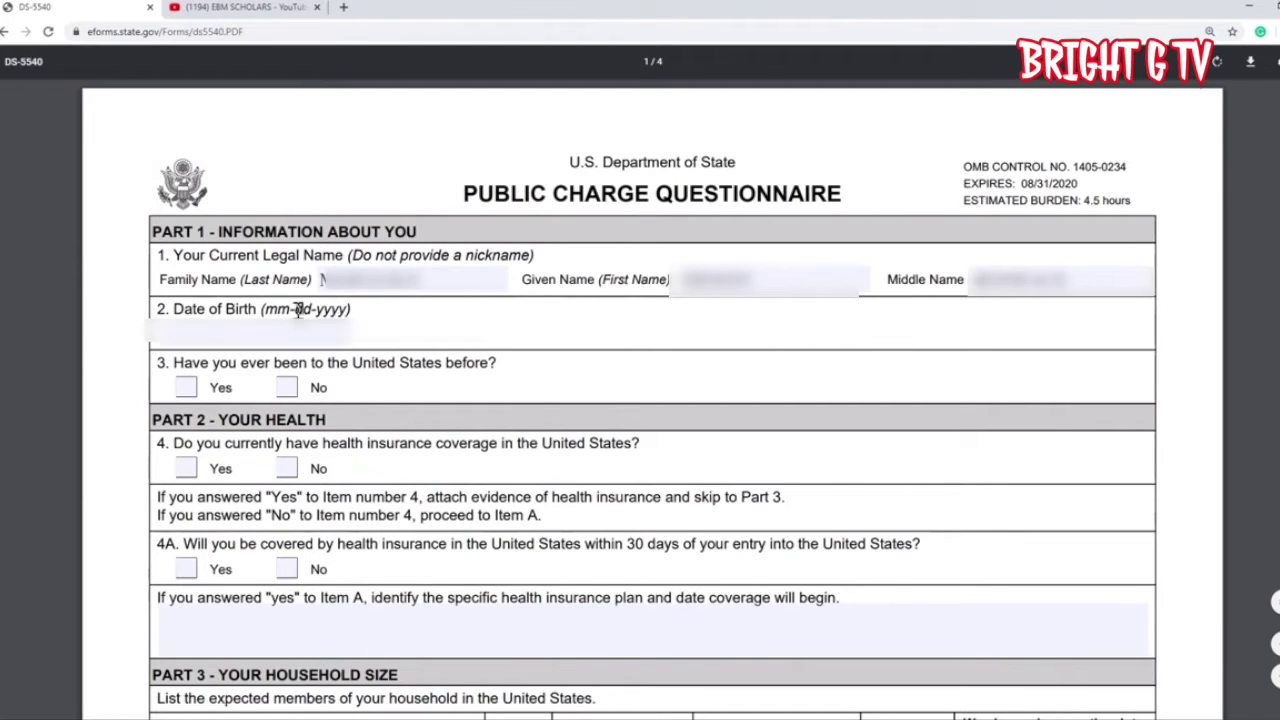
pyautogui.doubleClick(276, 310)
pyautogui.moveTo(296, 307); pyautogui.dragTo(325, 324)
pyautogui.click(228, 338)
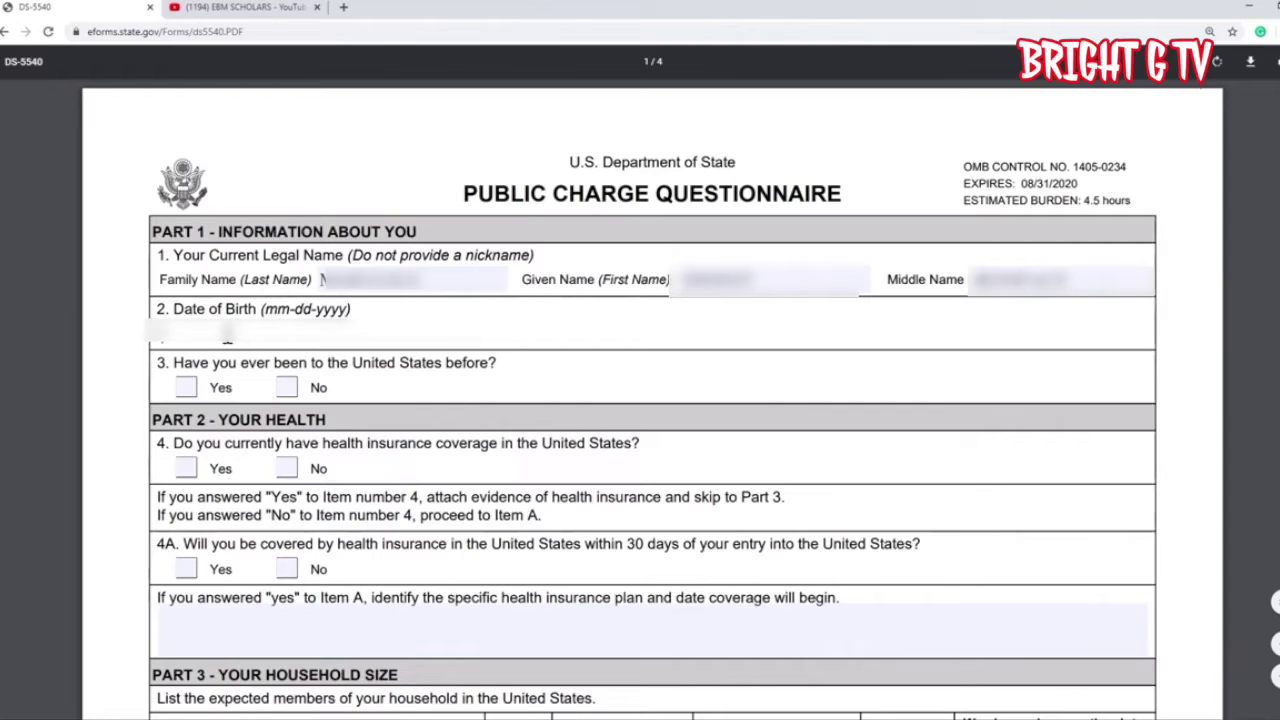
pyautogui.write('01-10-1990')
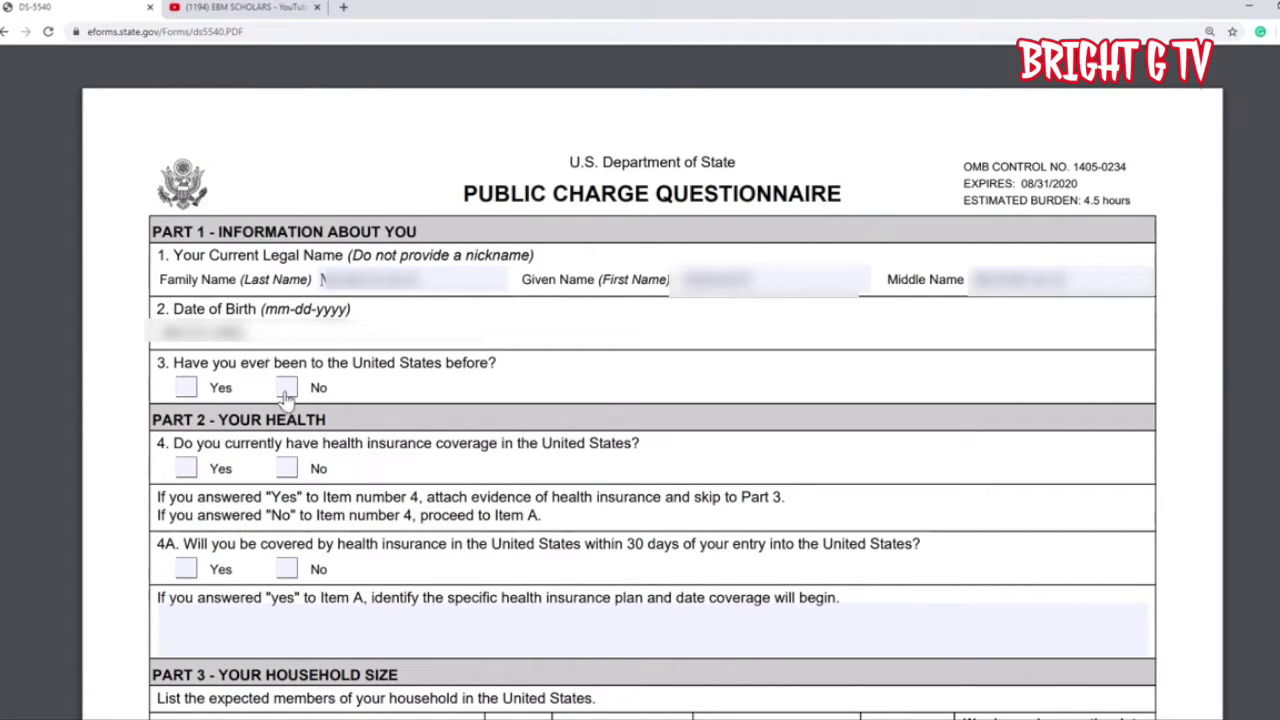
# - Answer No to item 3 on previous United States visits and No to item 4 on current health insurance coverage
pyautogui.click(286, 390)
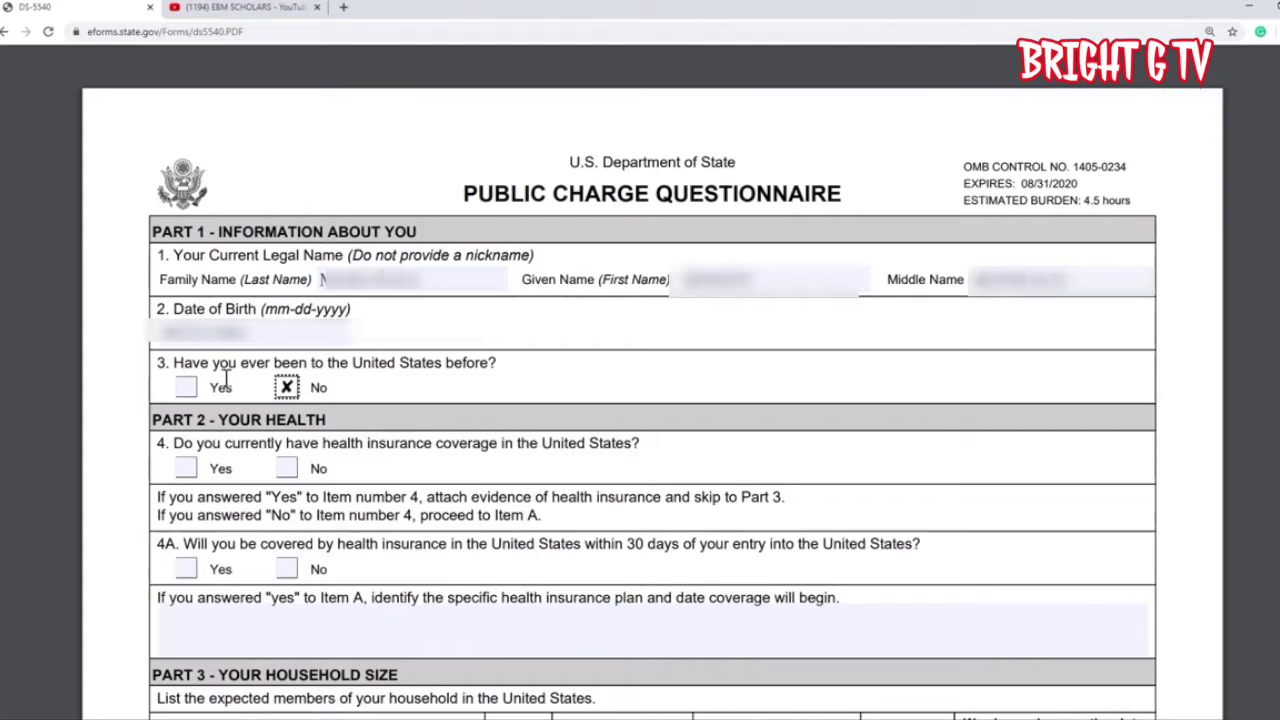
pyautogui.click(329, 420)
pyautogui.click(286, 469)
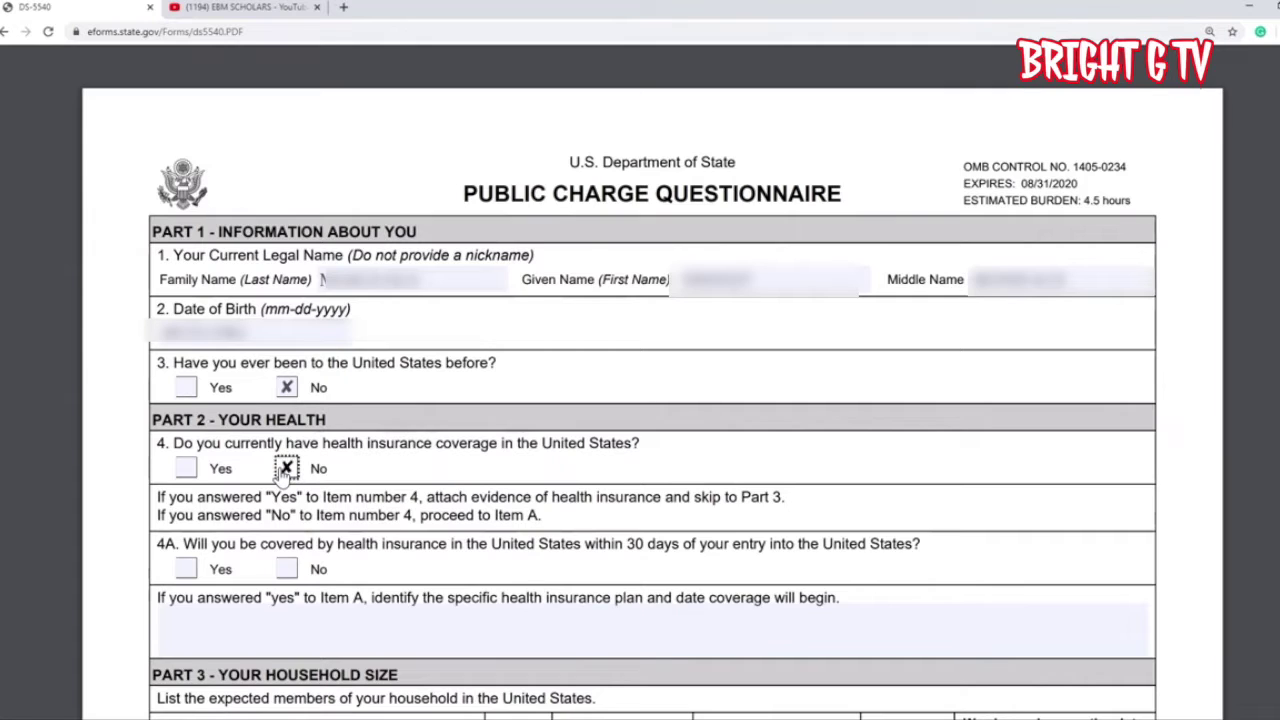
# - Follow the instructions under item 4 and answer Yes to item 4A on health insurance within 30 days of entry
pyautogui.moveTo(158, 497); pyautogui.dragTo(420, 497)
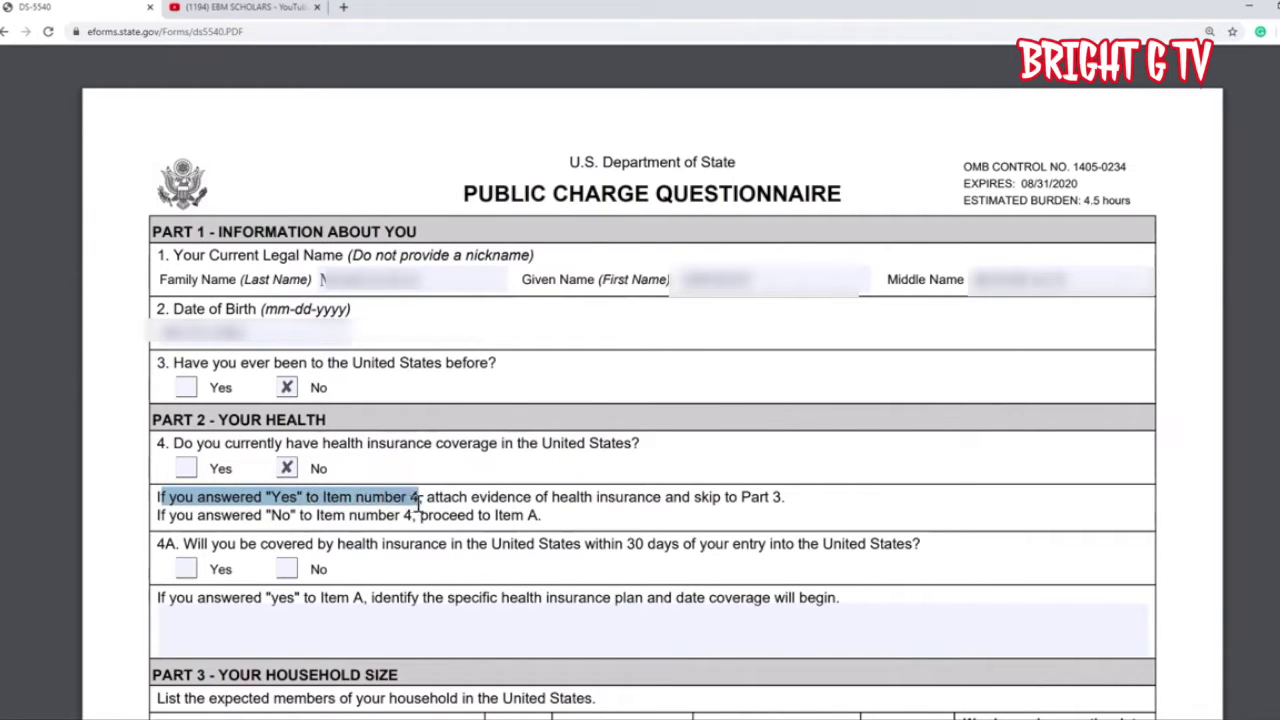
pyautogui.click(549, 498)
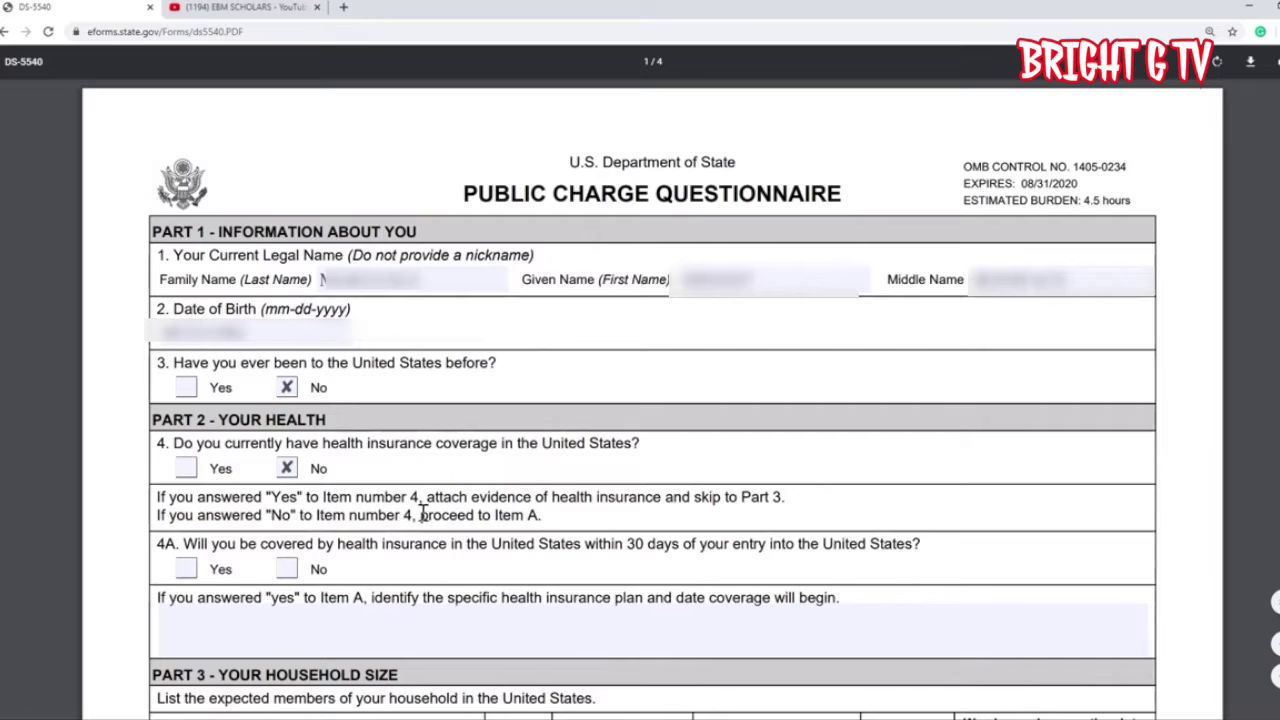
pyautogui.moveTo(430, 515); pyautogui.dragTo(300, 512)
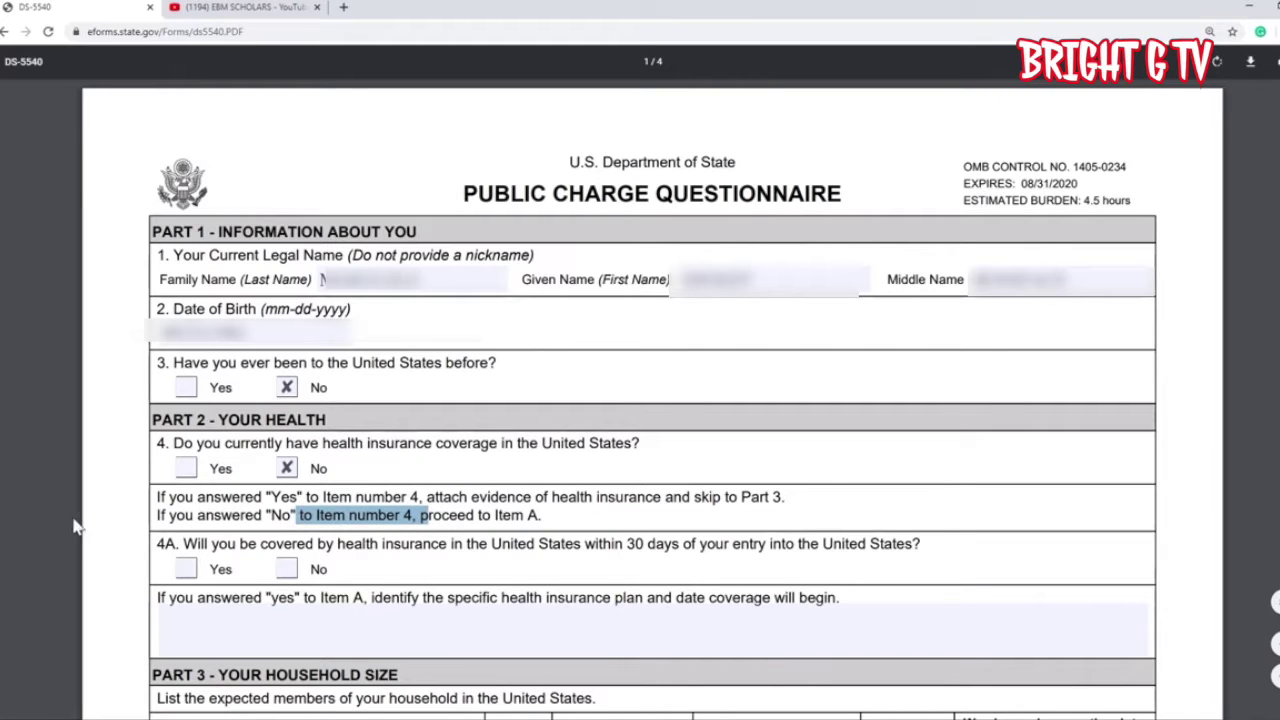
pyautogui.click(118, 502)
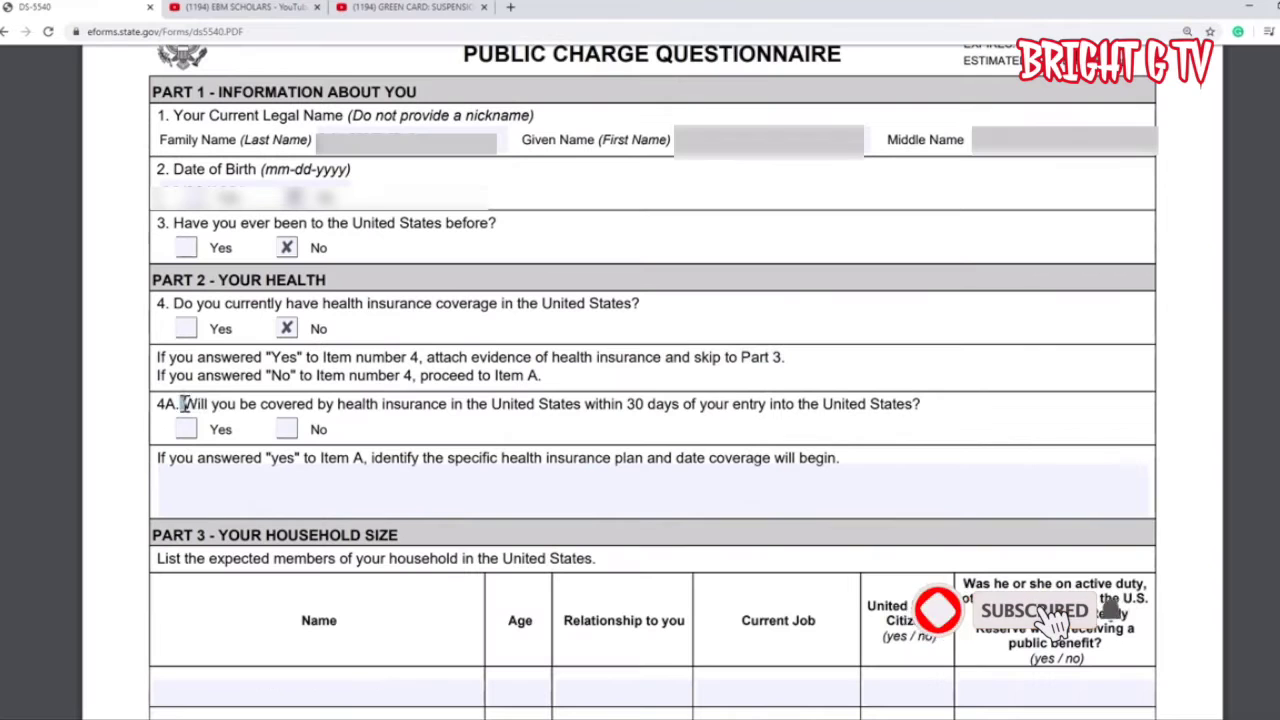
pyautogui.moveTo(180, 403); pyautogui.dragTo(926, 414)
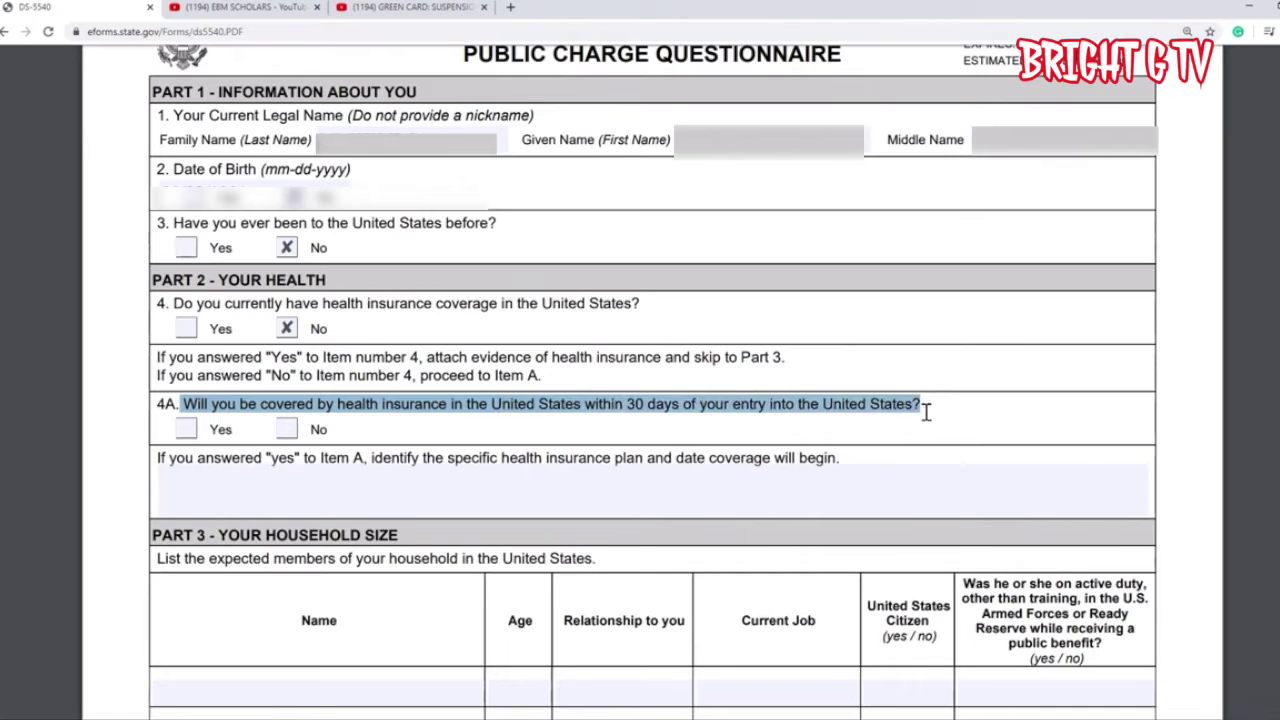
pyautogui.click(186, 430)
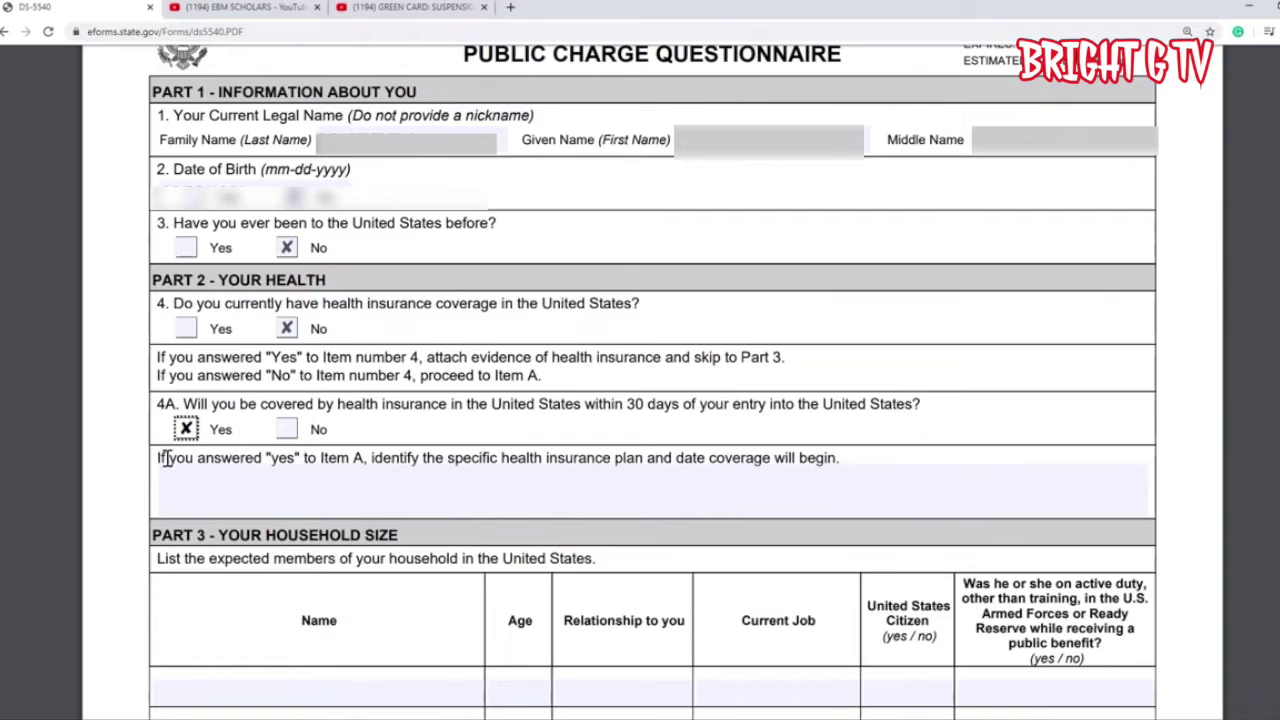
# - Read the follow-up instruction to item 4A and activate its insurance plan and coverage date field
pyautogui.moveTo(160, 458); pyautogui.dragTo(338, 470)
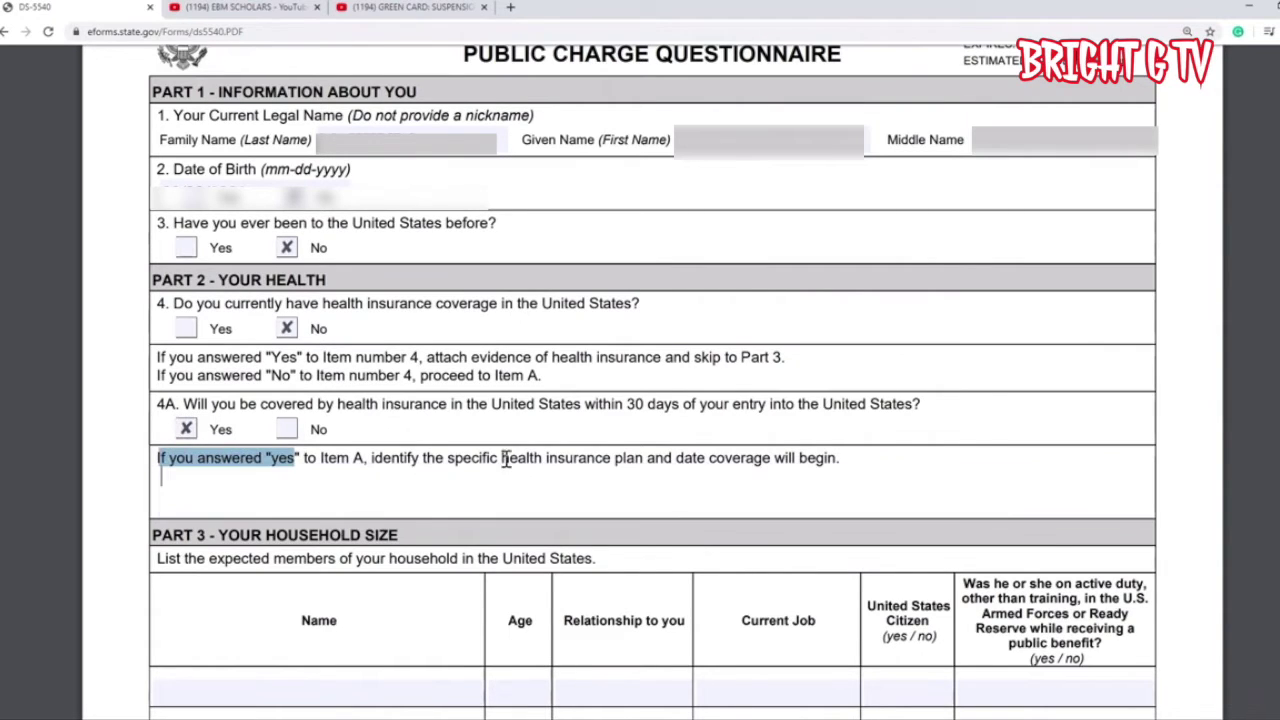
pyautogui.click(564, 458)
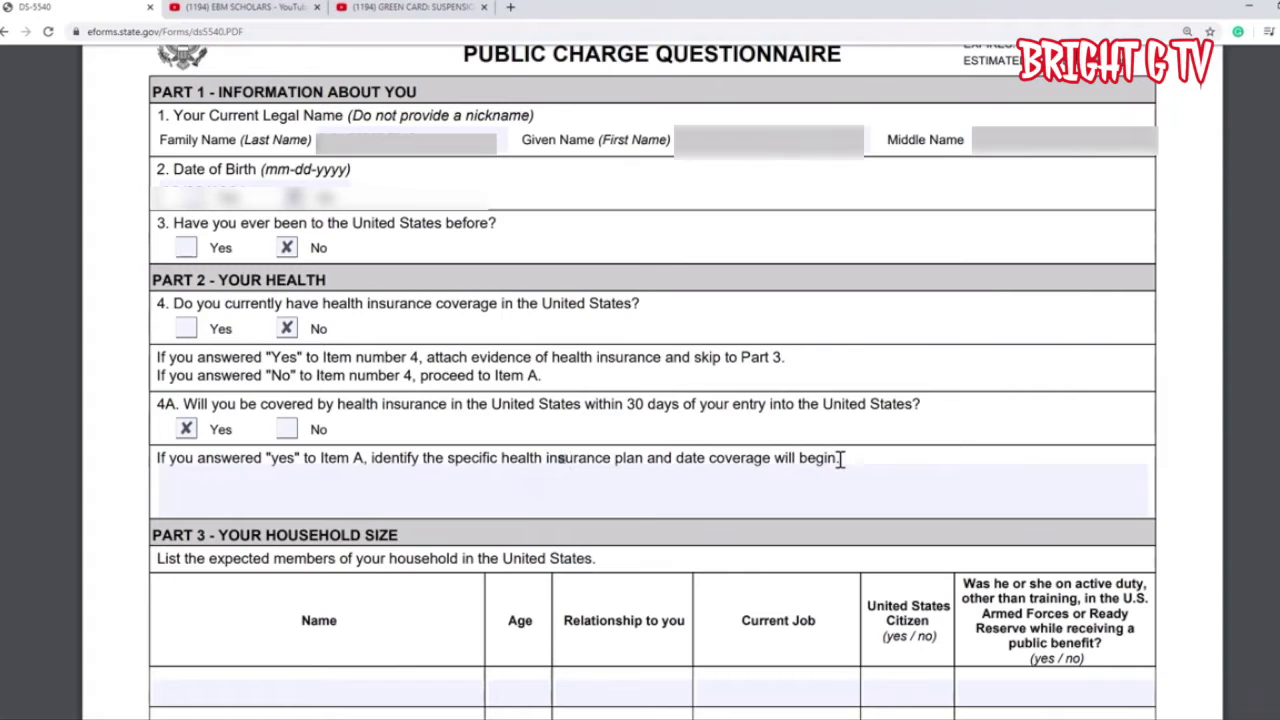
pyautogui.click(340, 491)
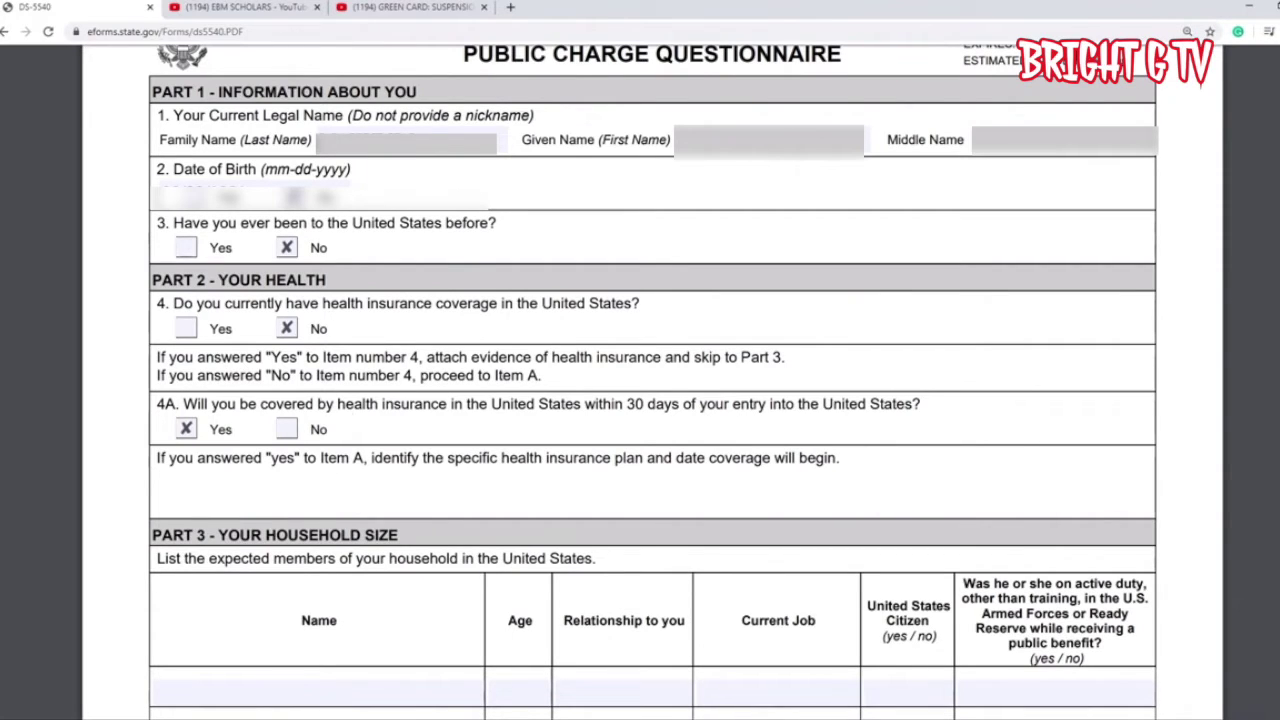
# - Open Google in a new tab and search for "temporary health insurance plans"
pyautogui.click(510, 8)
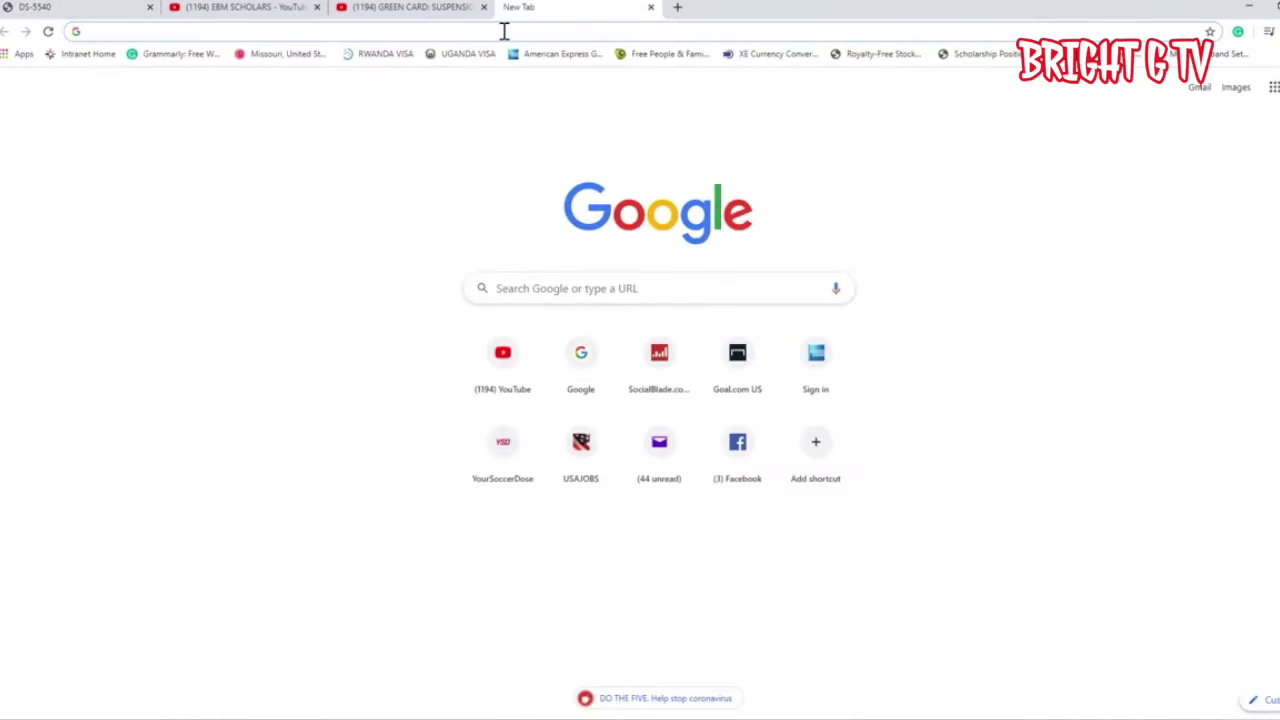
pyautogui.write('goo')
pyautogui.press('Return')
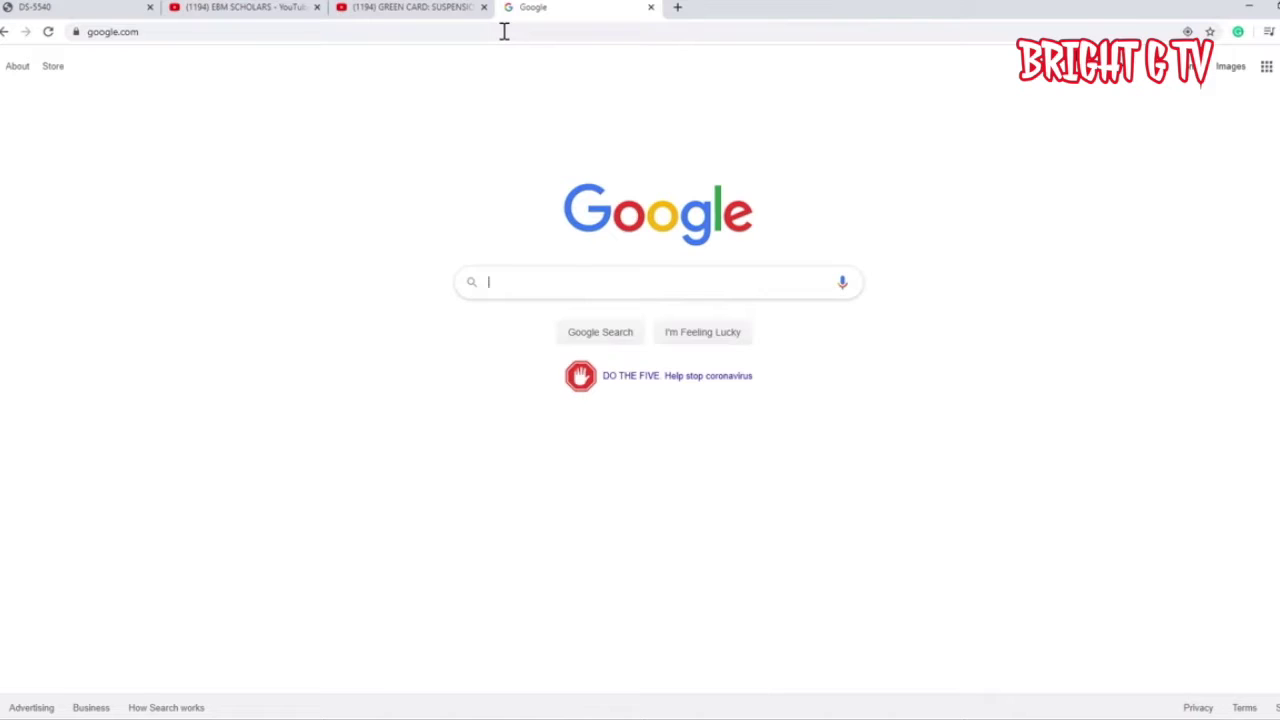
pyautogui.write('TEMPORT')
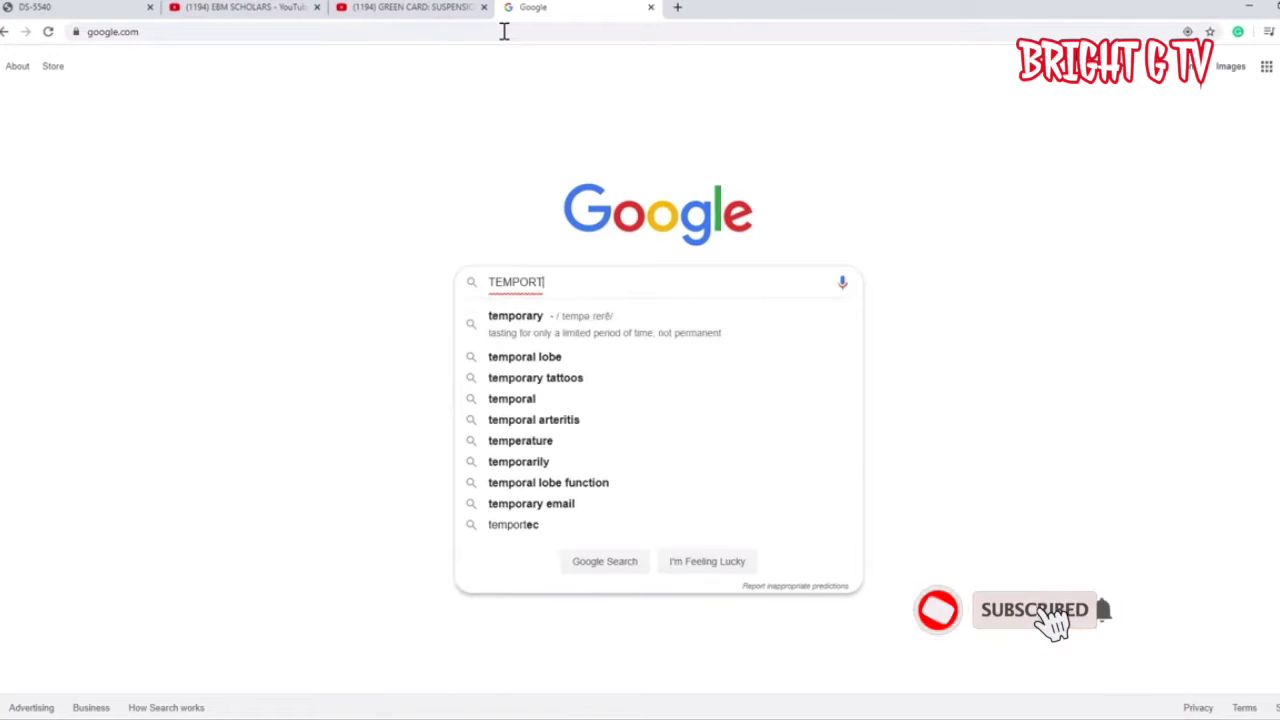
pyautogui.press('BackSpace')
pyautogui.write('ARY HEAL')
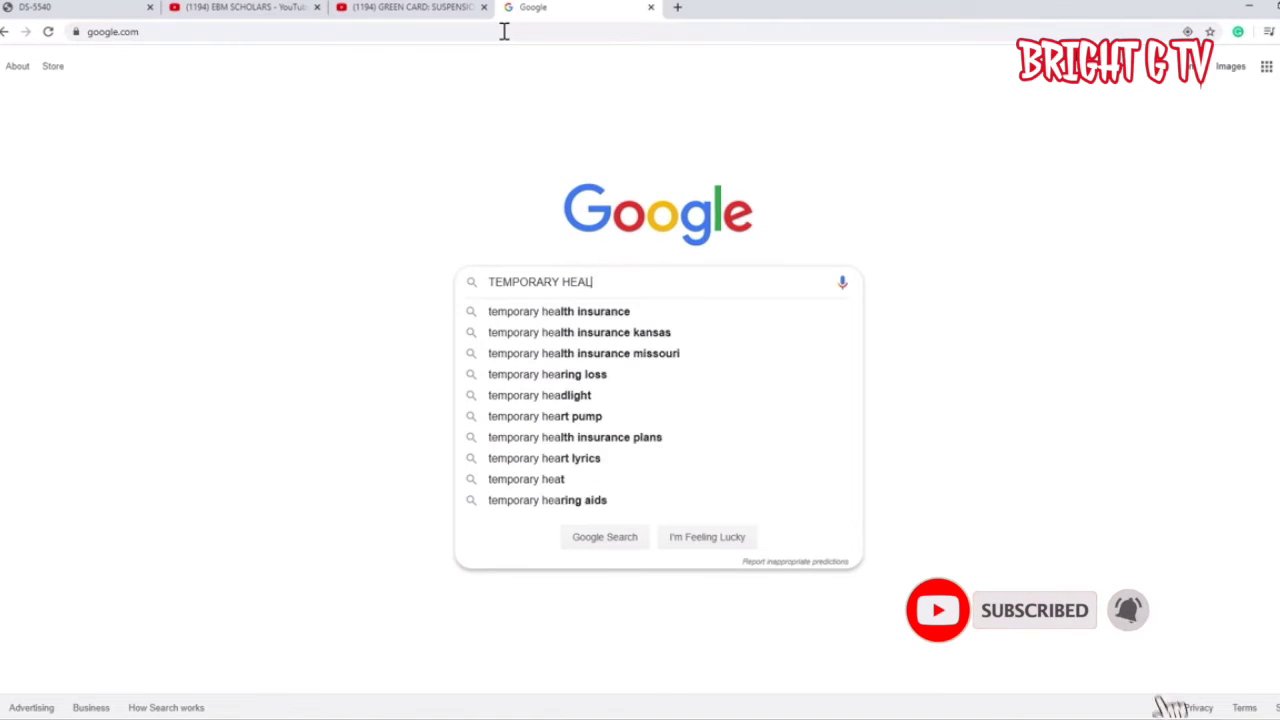
pyautogui.write('TH INS')
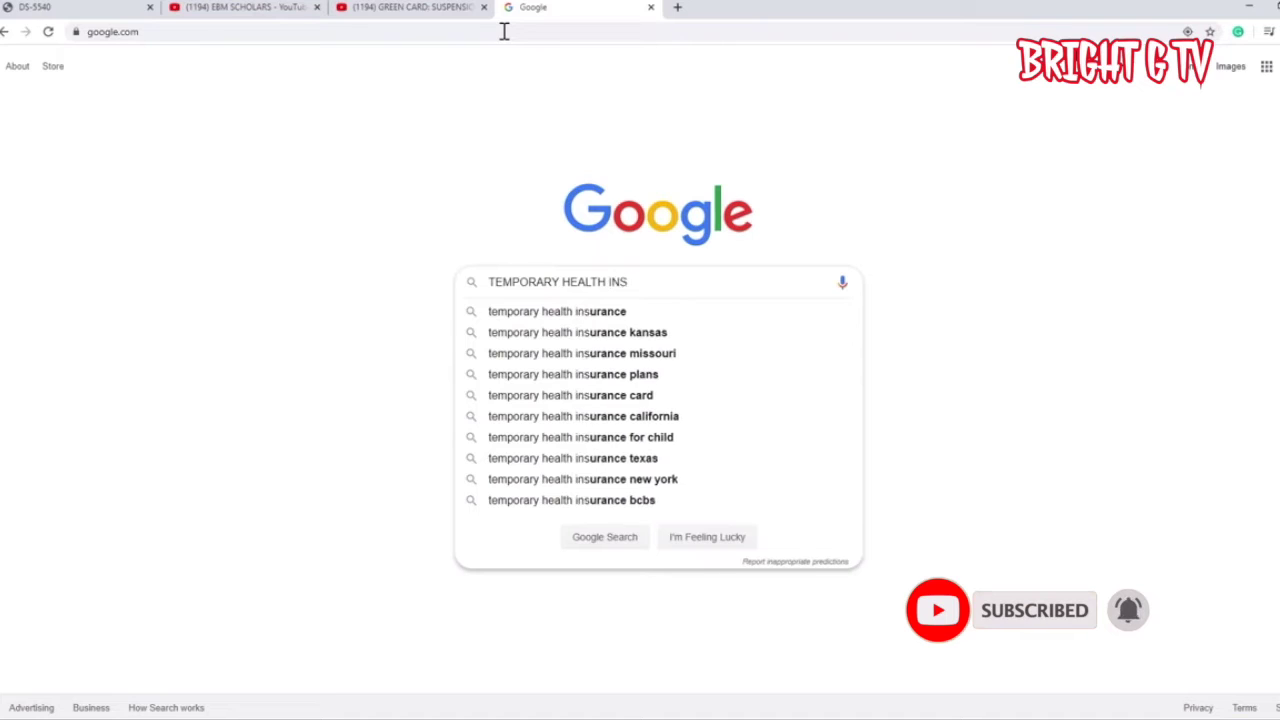
pyautogui.click(650, 385)
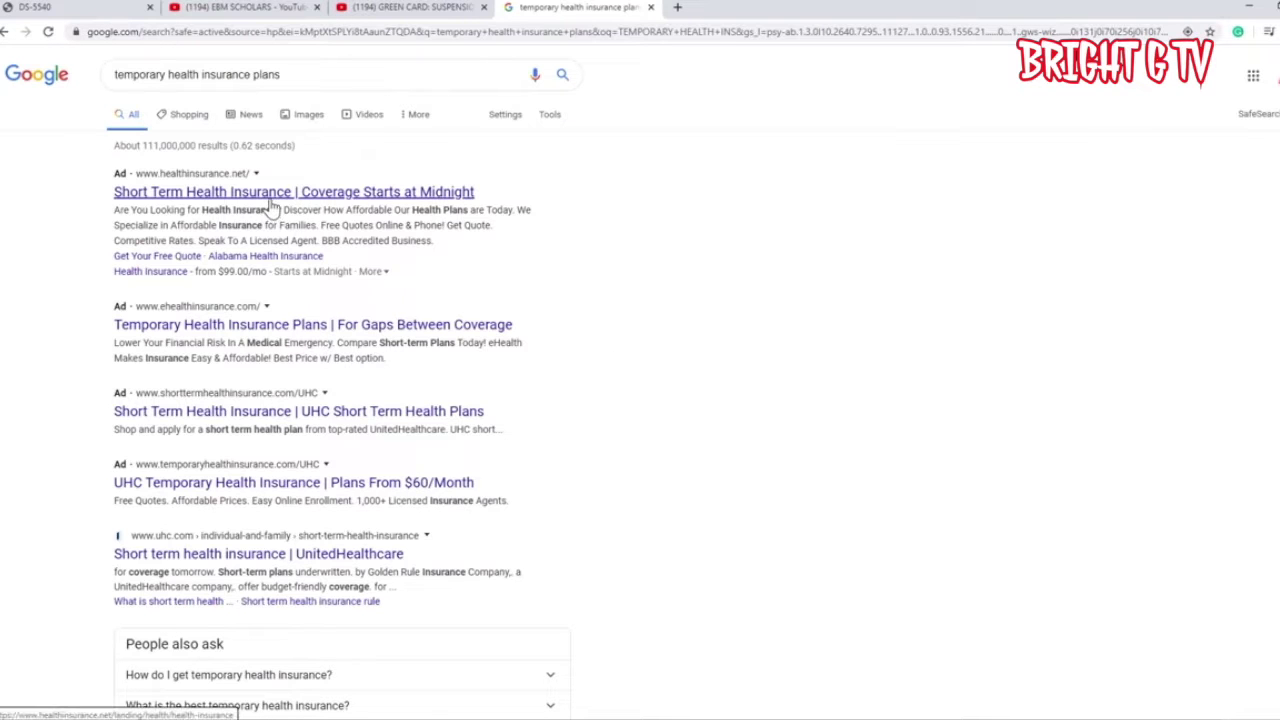
# - Refine the search to "temporary health insurance plans for green card holders"
pyautogui.click(297, 74)
pyautogui.write('FO')
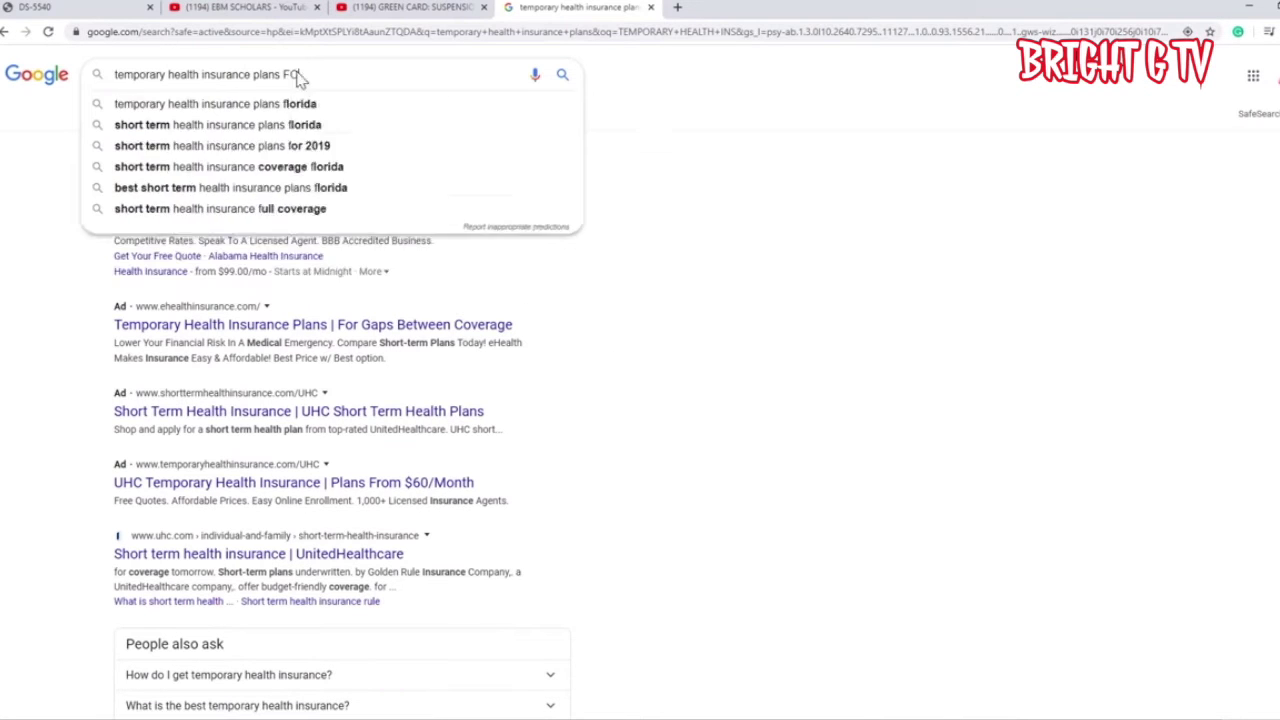
pyautogui.write('R GREE')
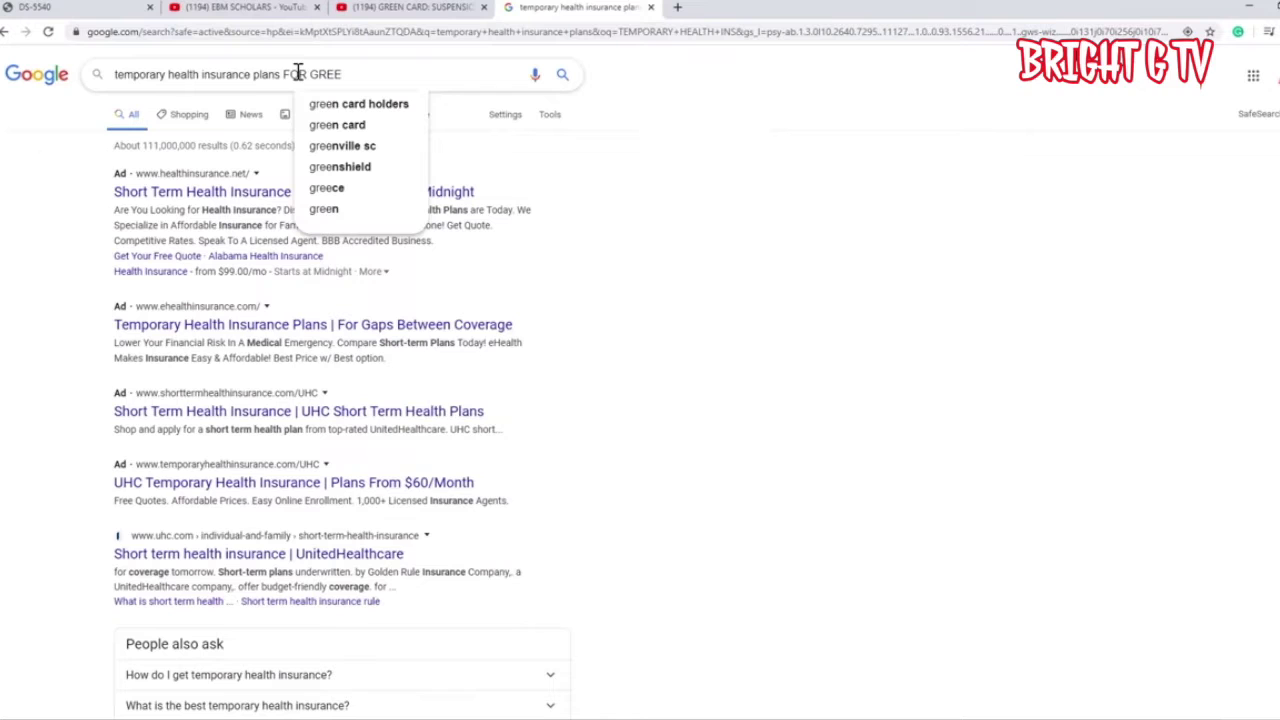
pyautogui.click(342, 104)
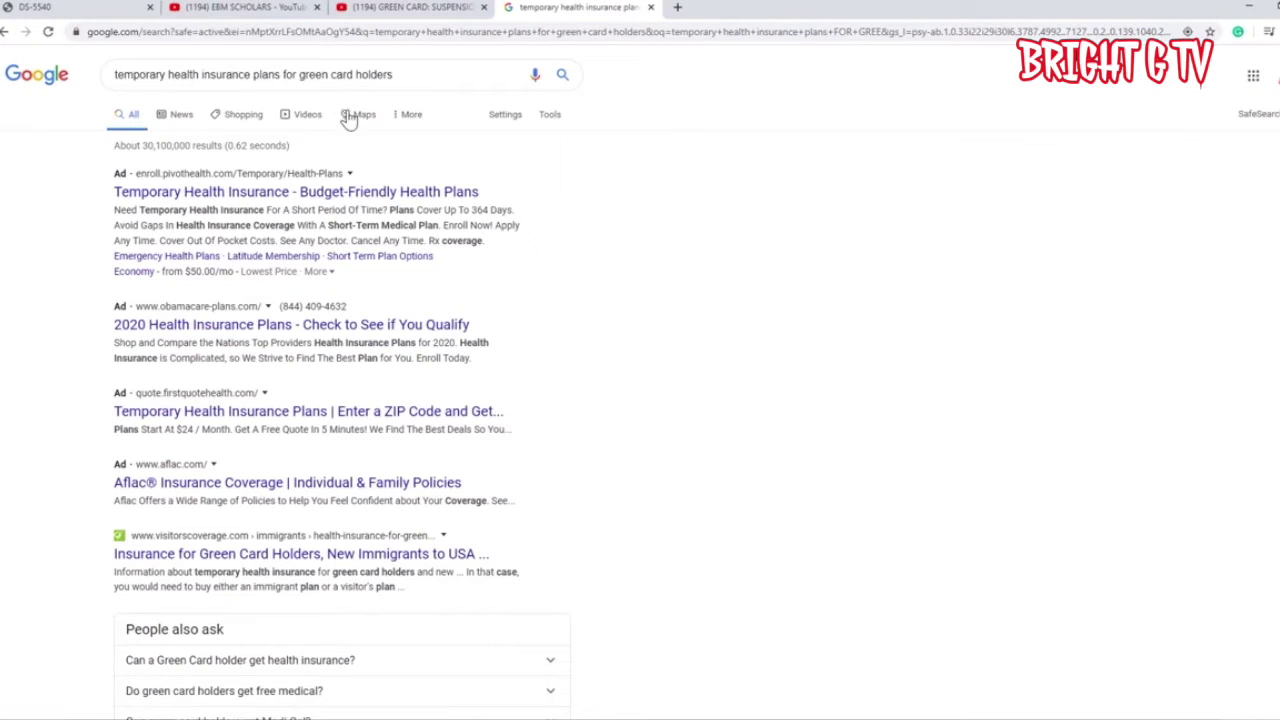
# - Open the "Temporary Health Insurance - Budget-Friendly Health Plans" result separately and browse the remaining green card holder insurance results
pyautogui.rightClick(277, 196)
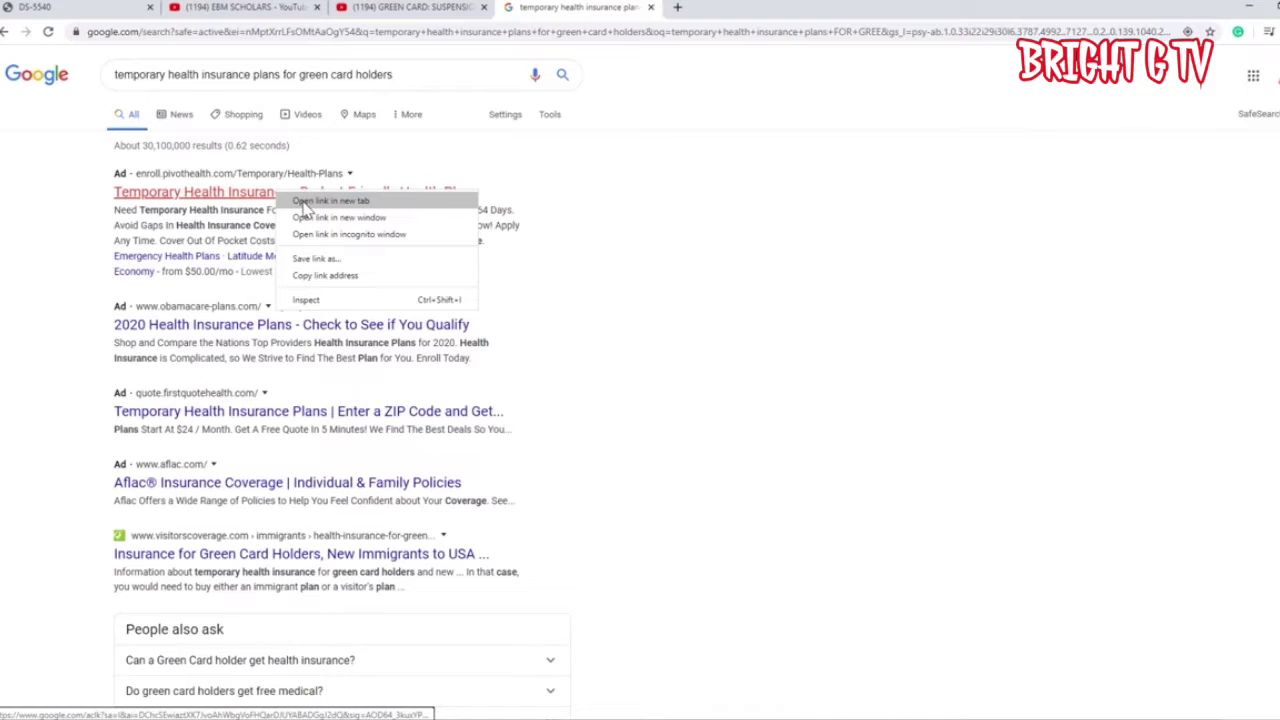
pyautogui.click(304, 202)
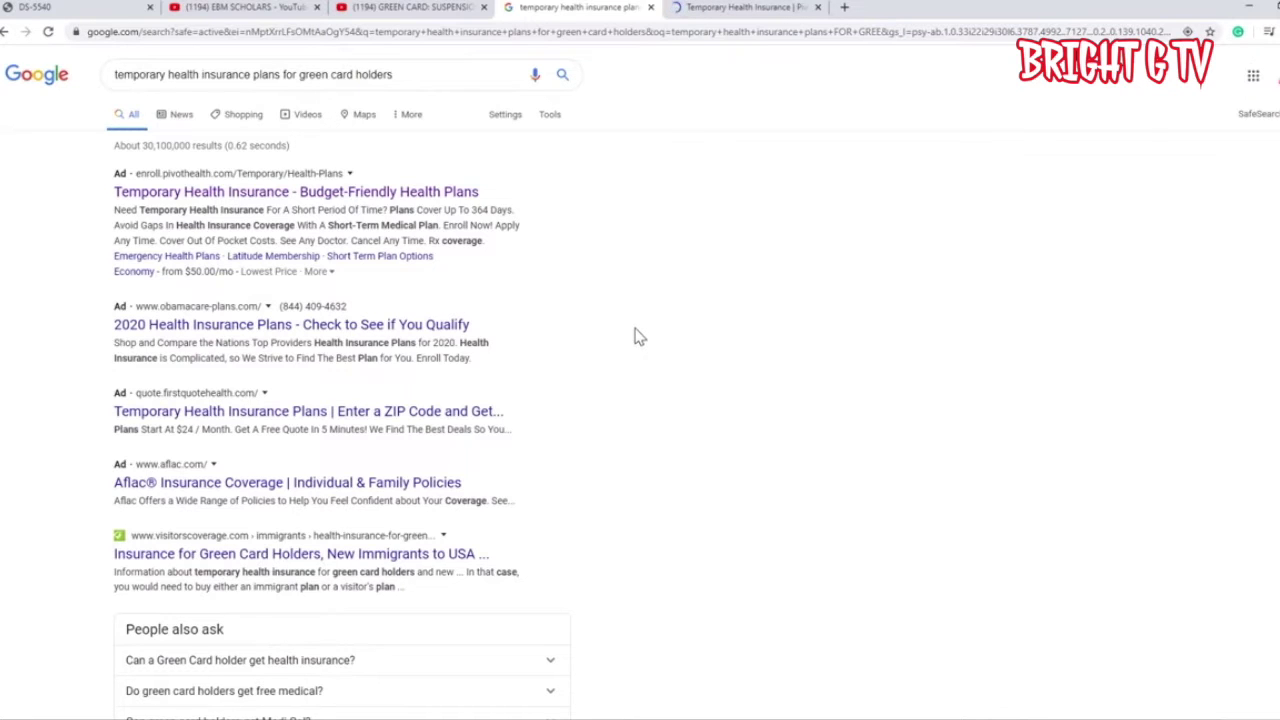
pyautogui.scroll(-3, 634, 337)
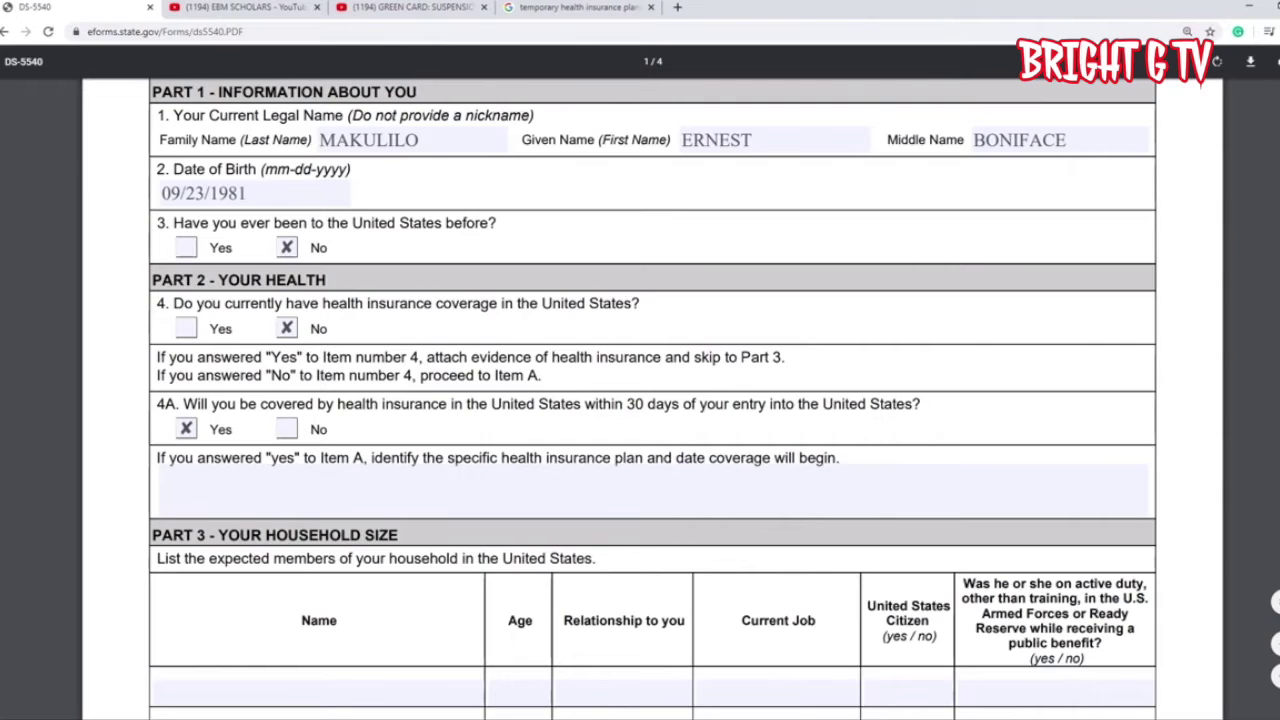
pyautogui.scroll(-3, 1063, 351)
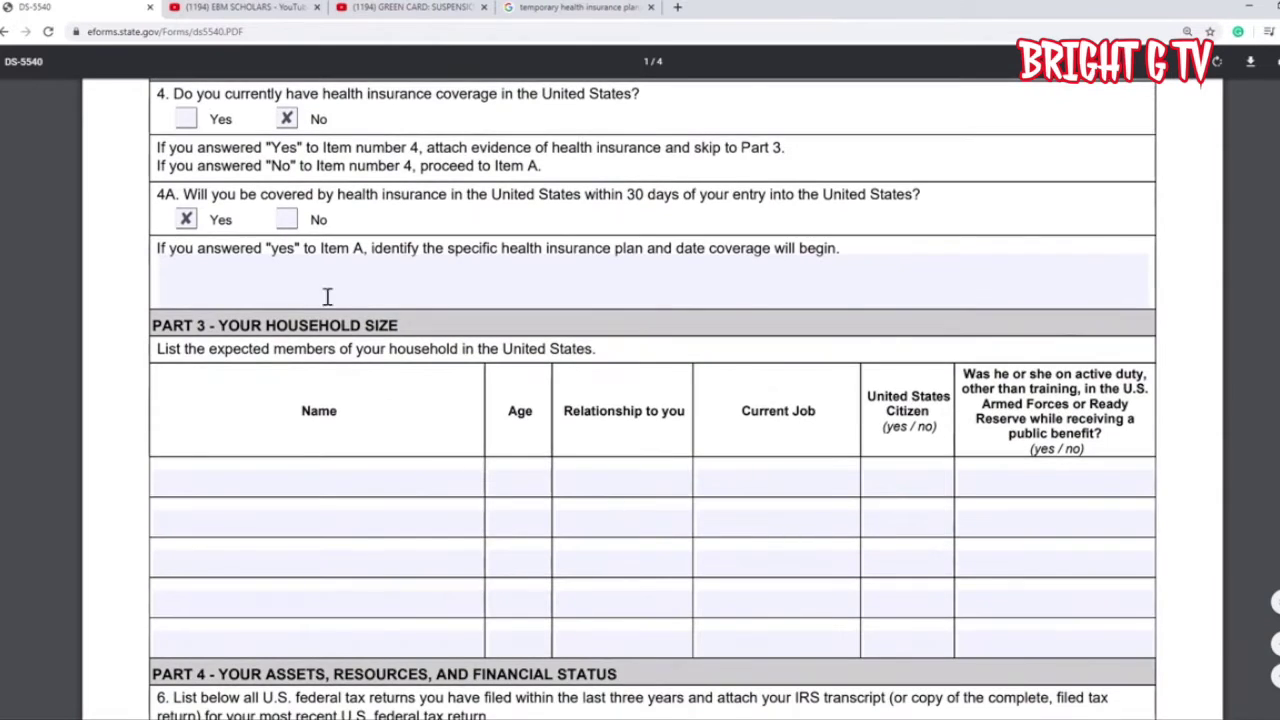
pyautogui.click(598, 12)
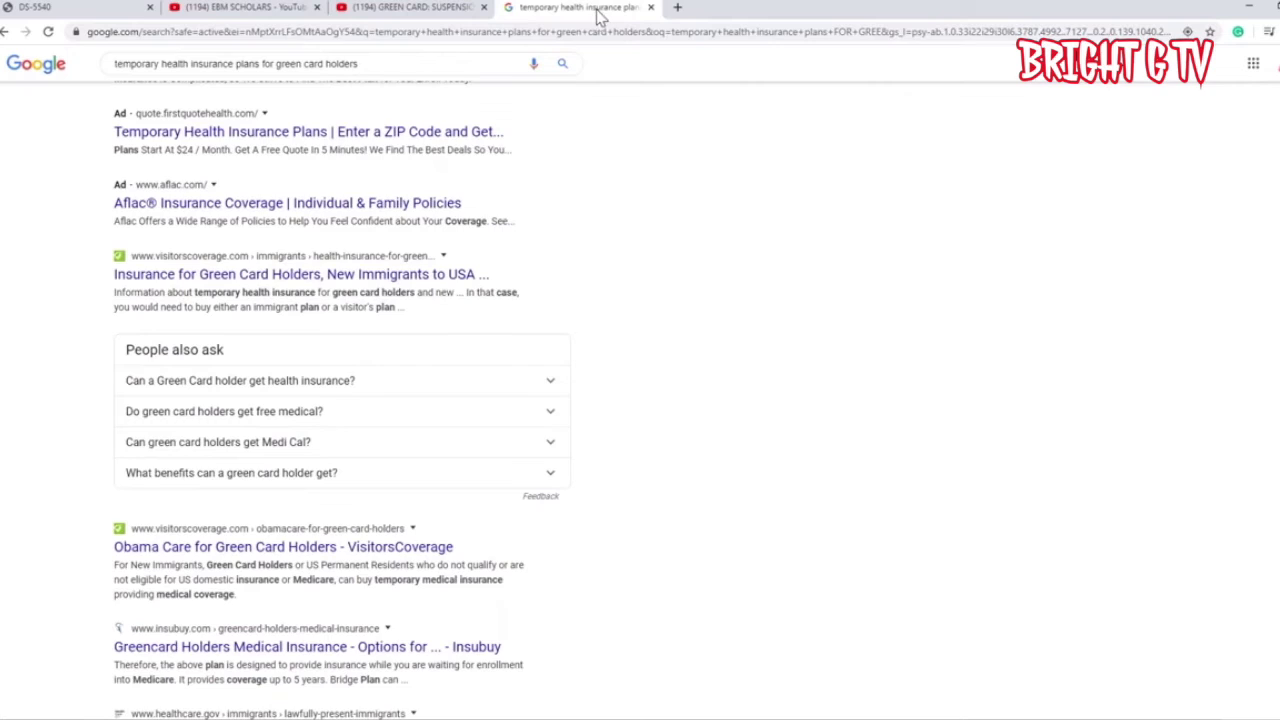
pyautogui.scroll(-3, 734, 283)
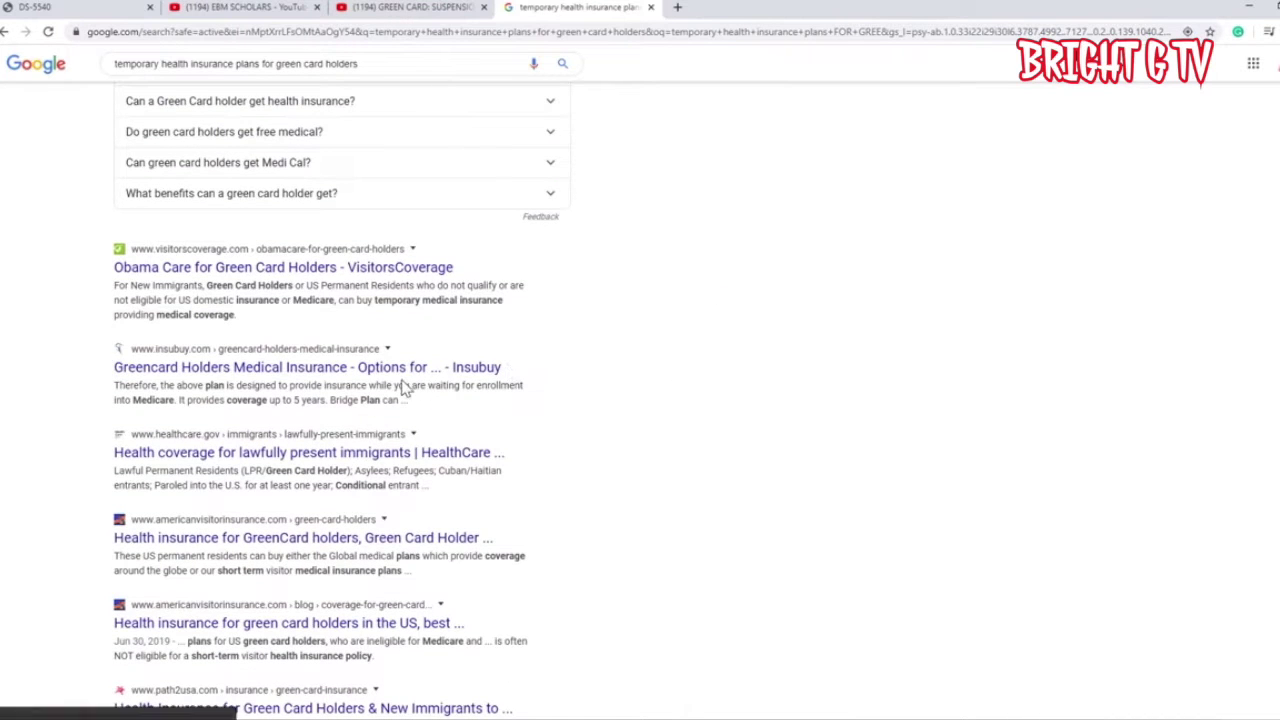
# - Return to the DS-5540 form and read the Part 3 instruction on listing expected household members
pyautogui.click(100, 8)
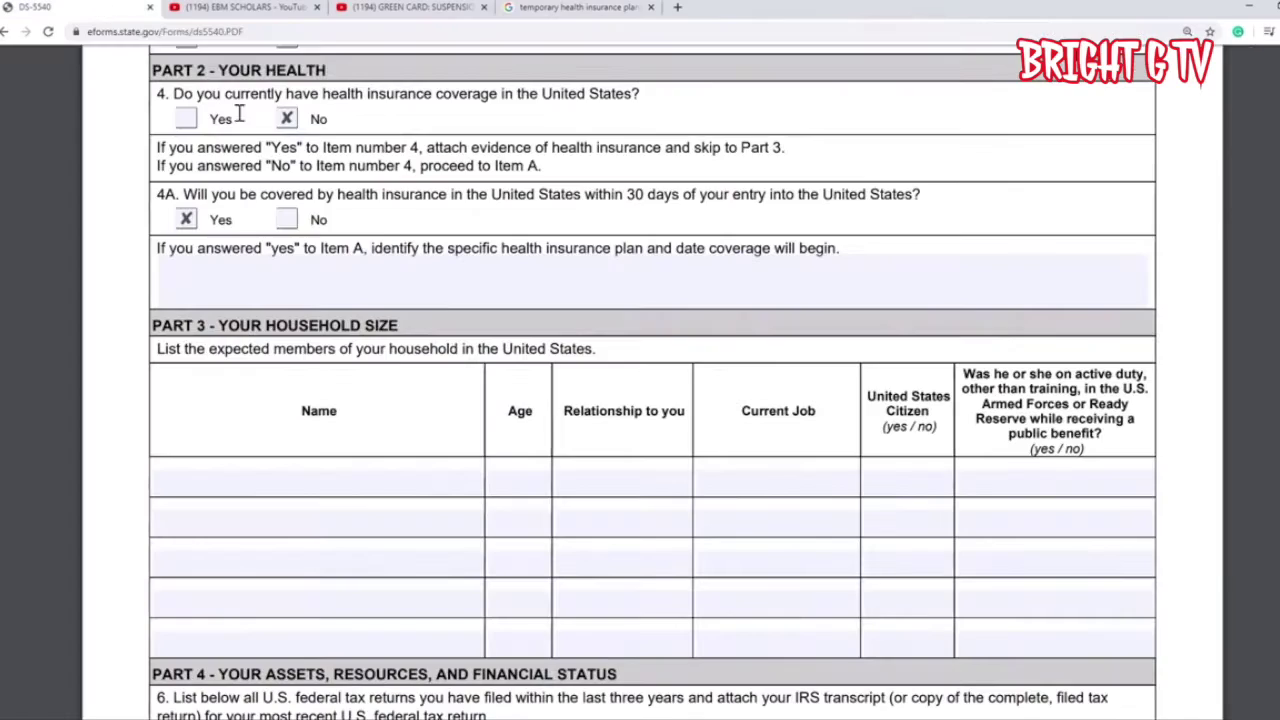
pyautogui.click(222, 271)
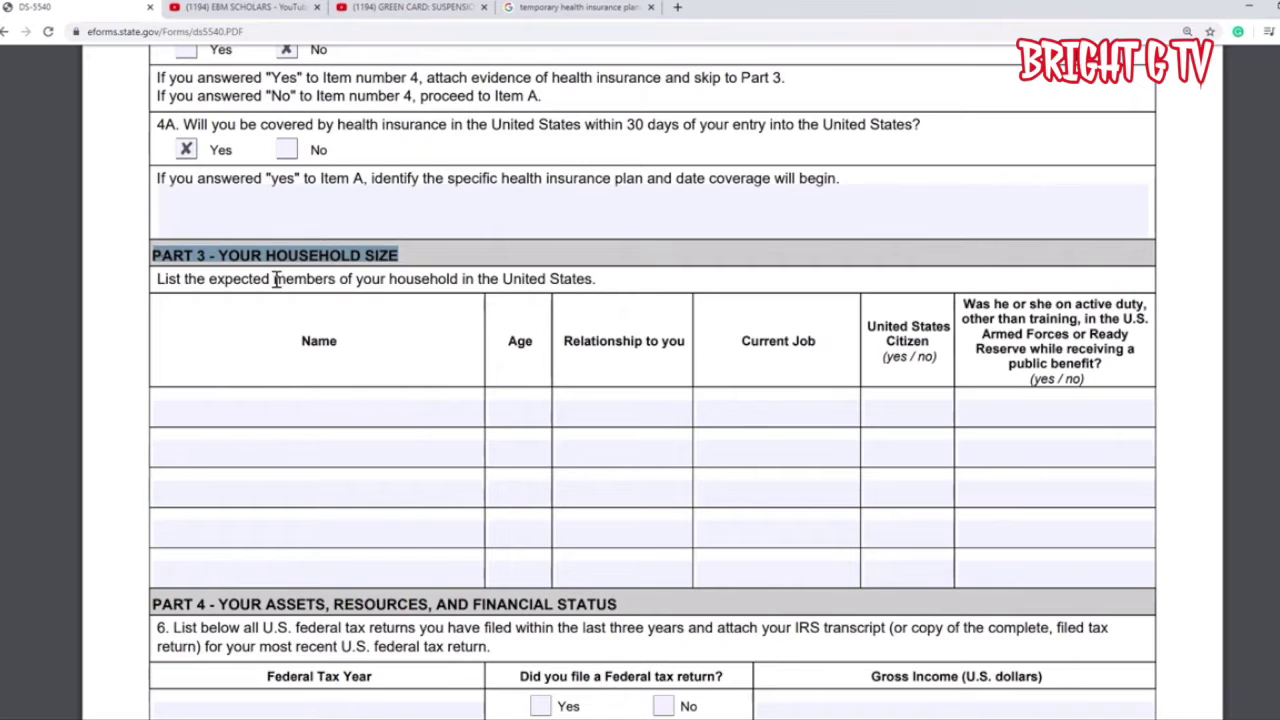
pyautogui.click(314, 415)
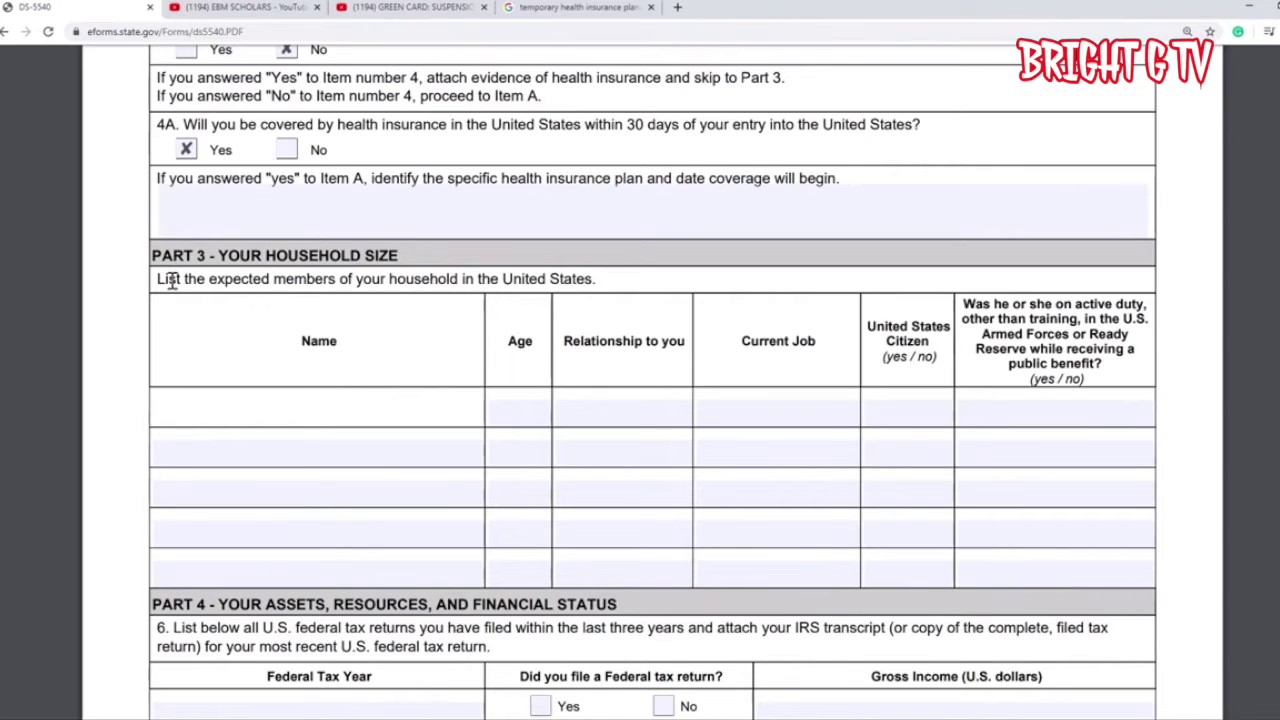
pyautogui.moveTo(167, 279); pyautogui.dragTo(613, 288)
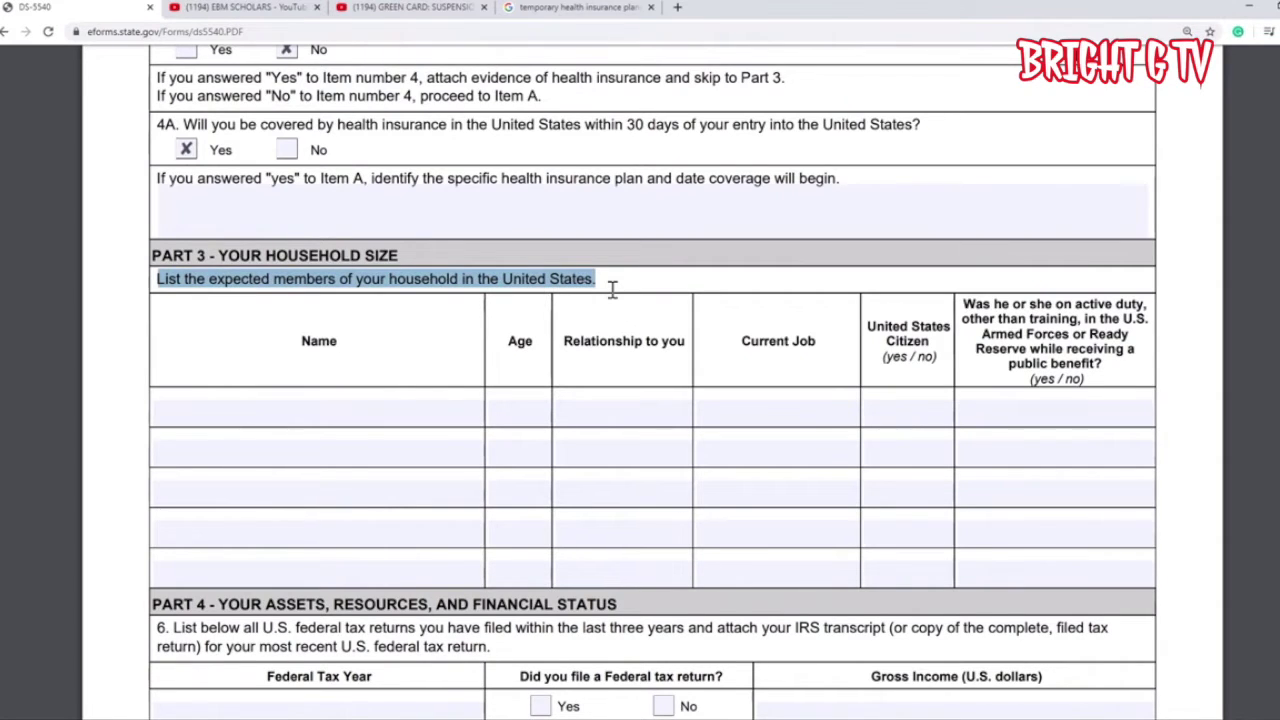
# - Review the first household row's fields in order: name, age, relationship, current job, citizenship and active duty
pyautogui.click(225, 417)
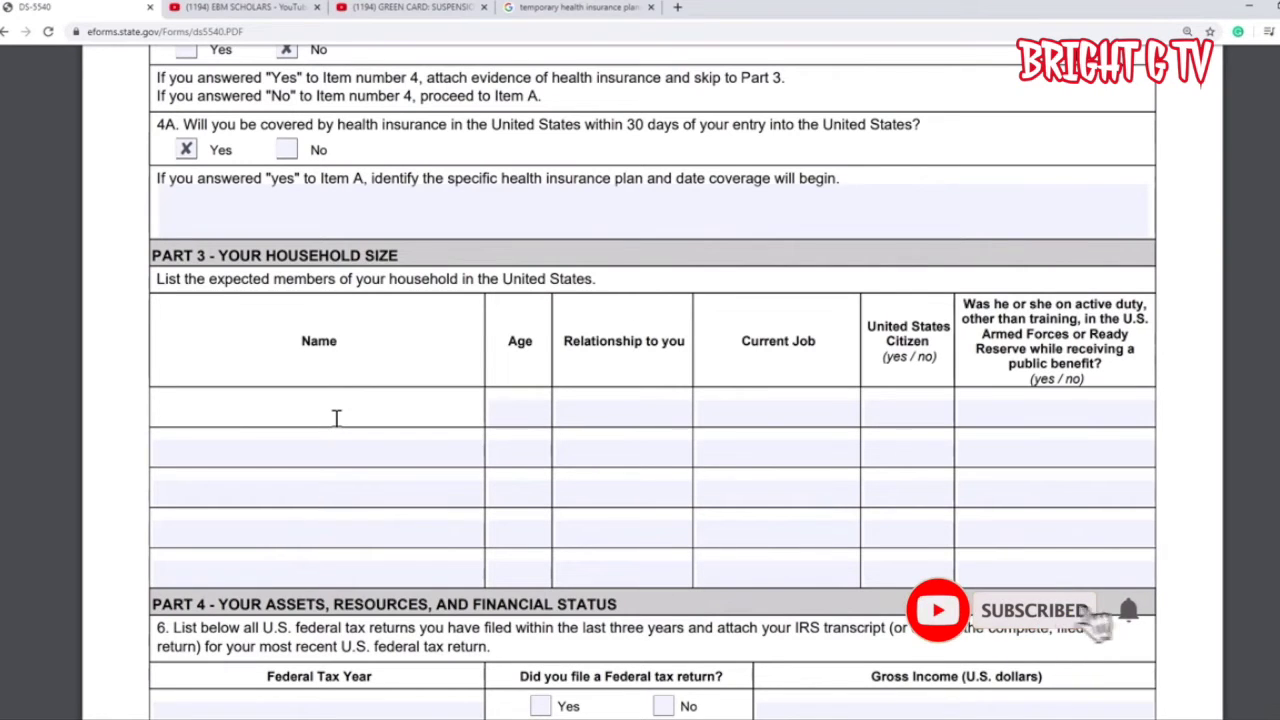
pyautogui.click(523, 412)
pyautogui.click(611, 417)
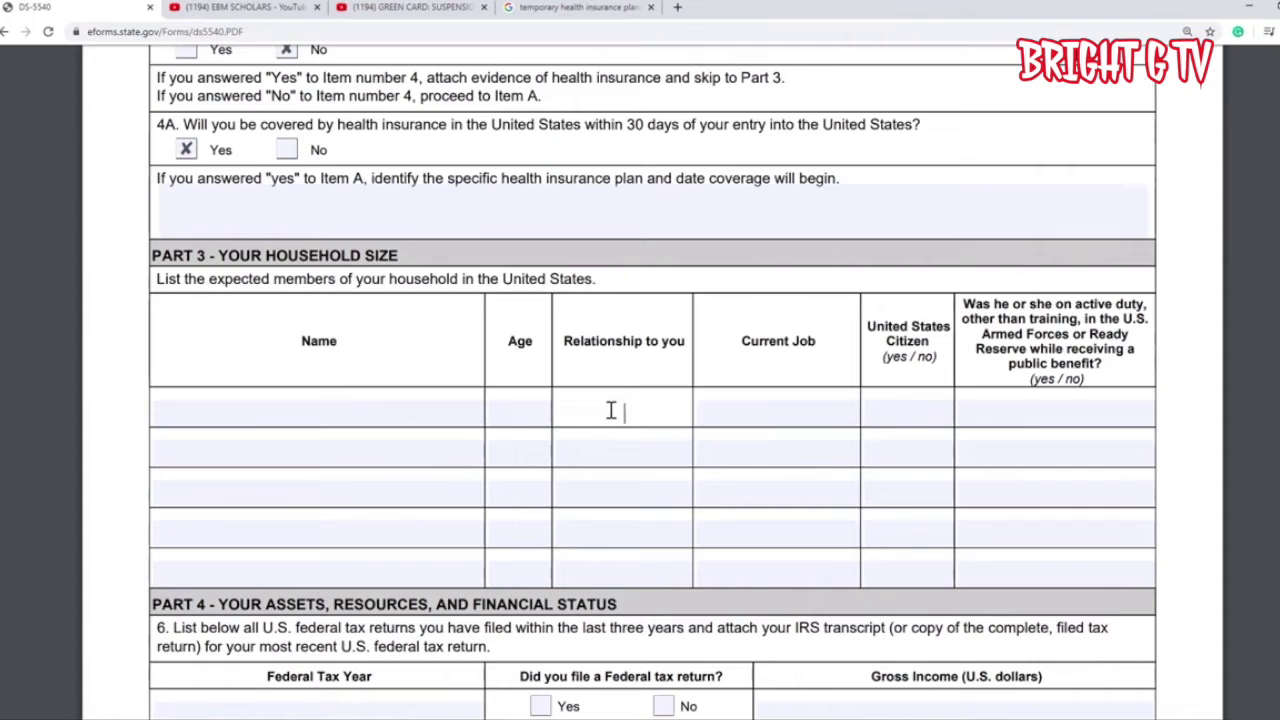
pyautogui.click(756, 409)
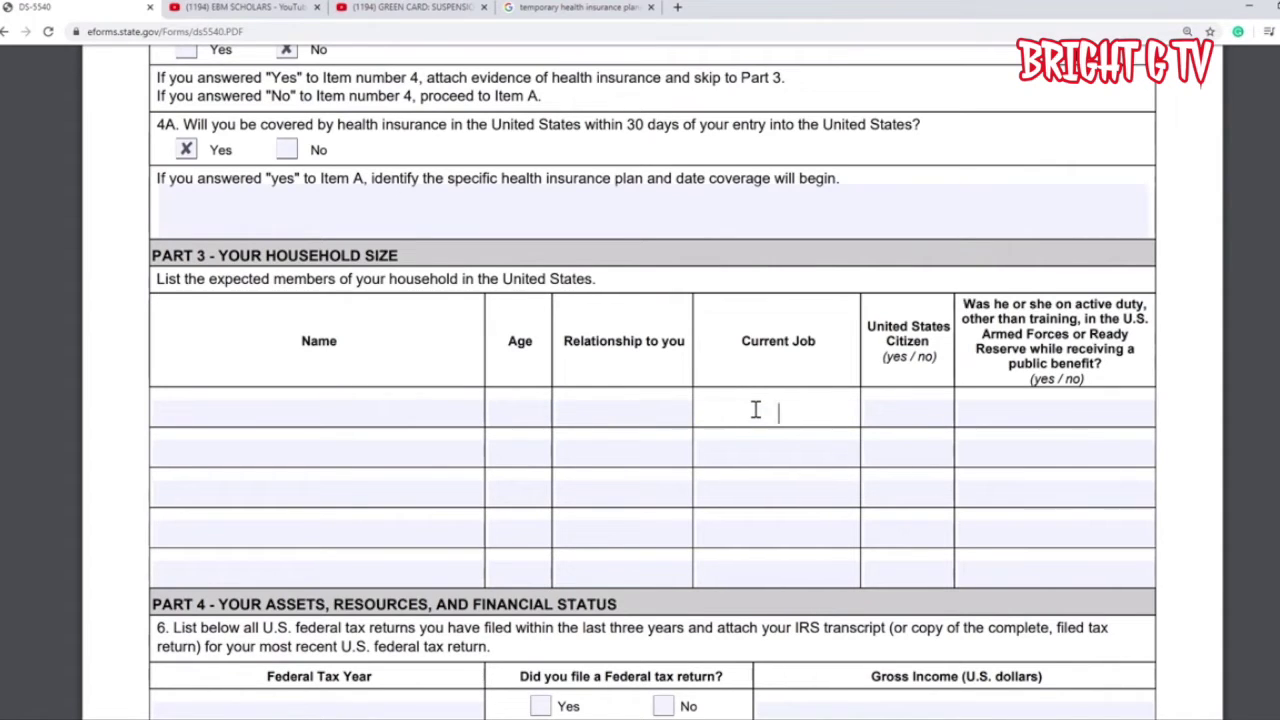
pyautogui.click(912, 407)
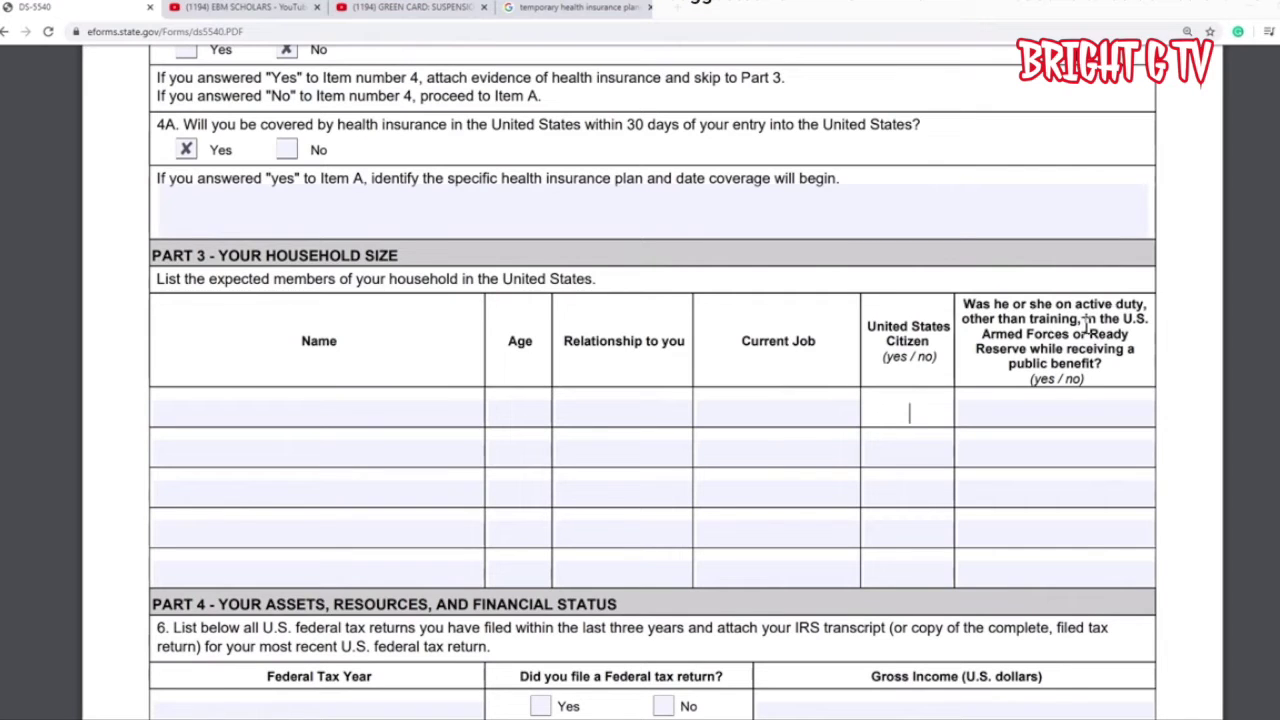
pyautogui.click(1042, 414)
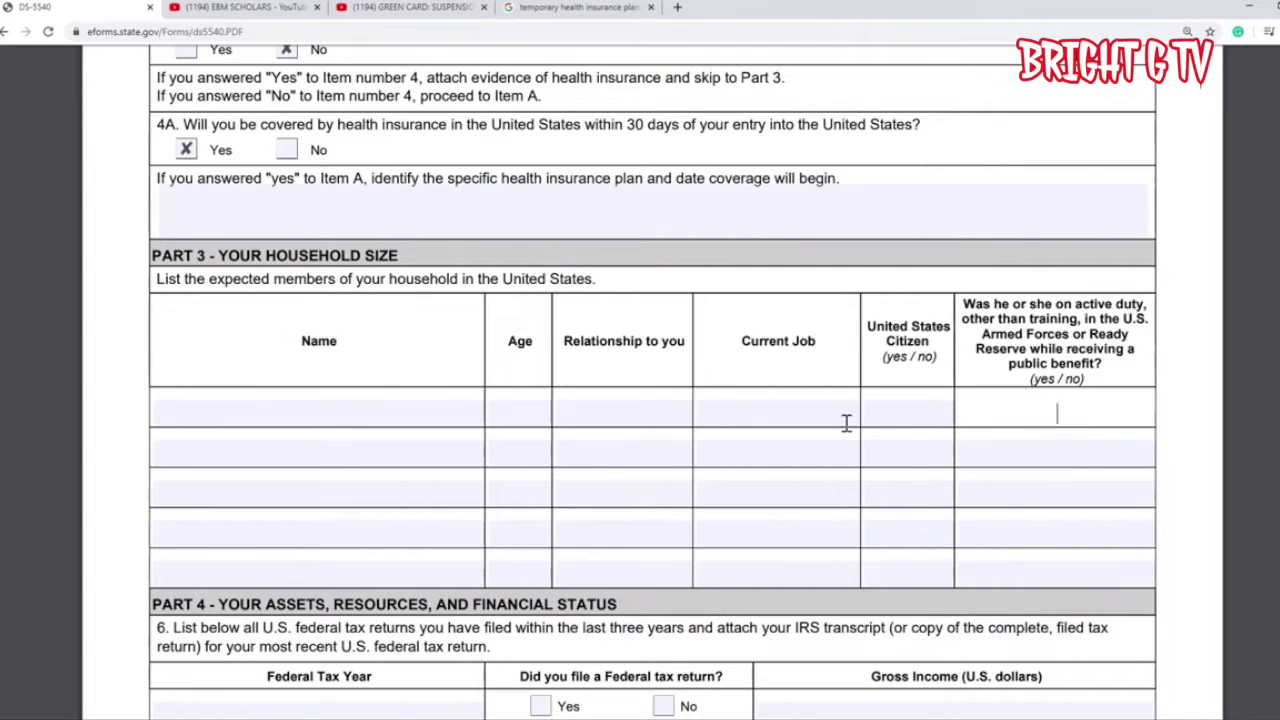
# - Check the Name fields in all five rows of the Part 3 household table and return to the first
pyautogui.click(350, 418)
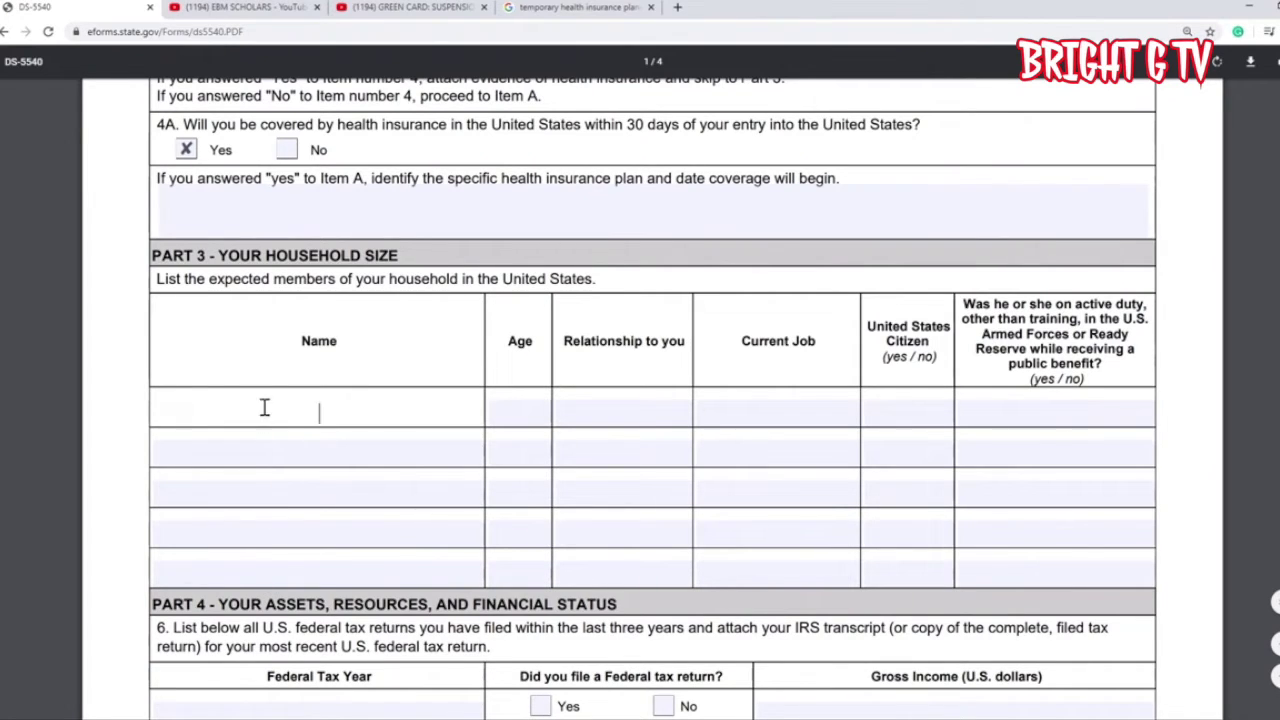
pyautogui.click(250, 455)
pyautogui.click(255, 490)
pyautogui.click(258, 531)
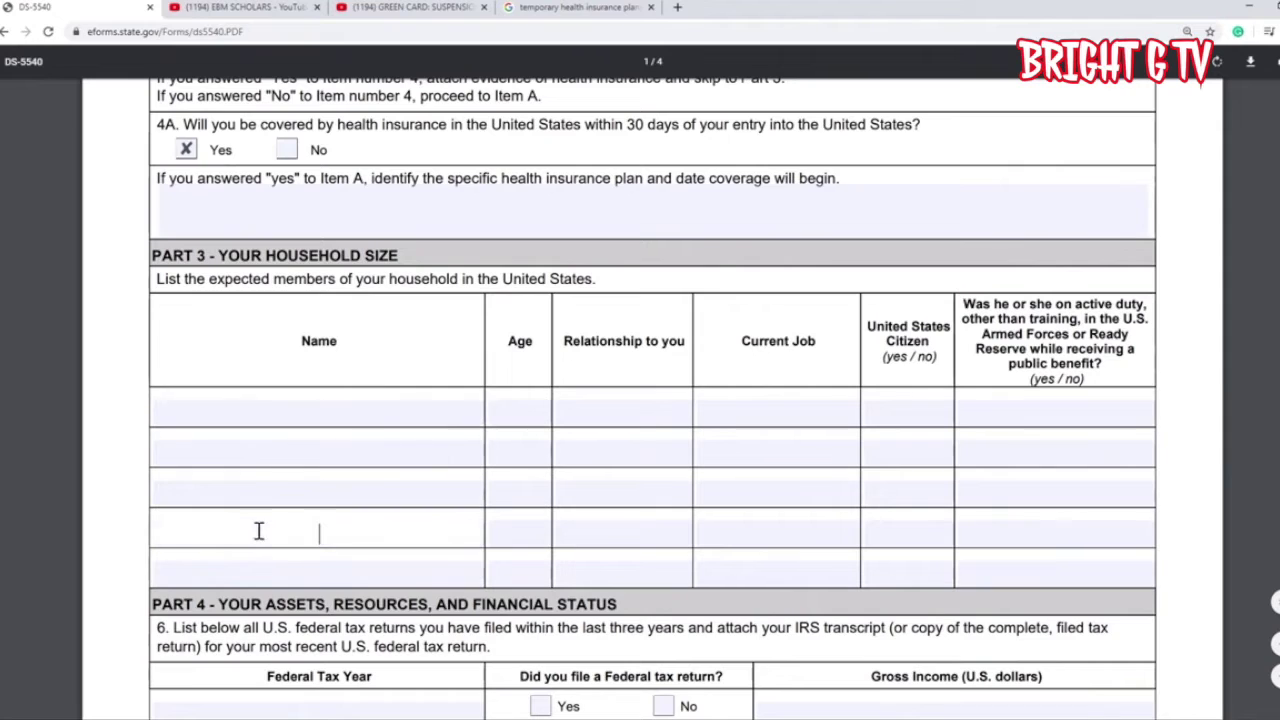
pyautogui.click(268, 566)
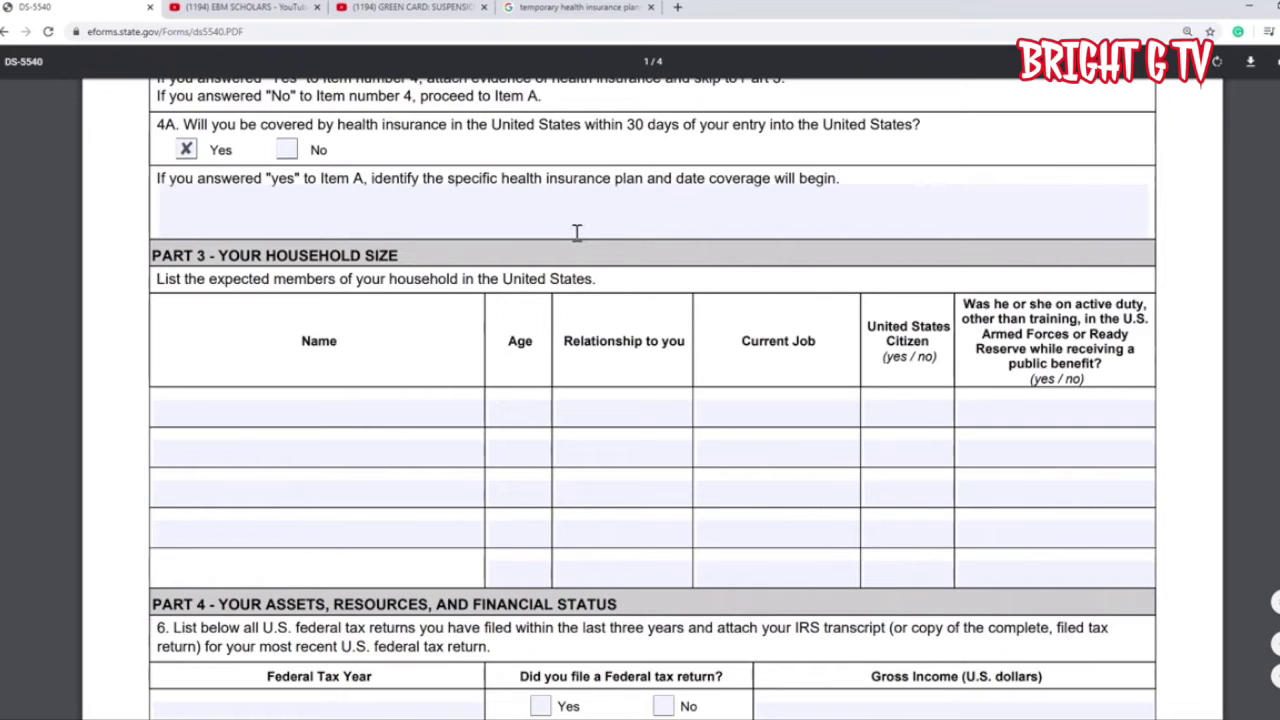
pyautogui.click(186, 413)
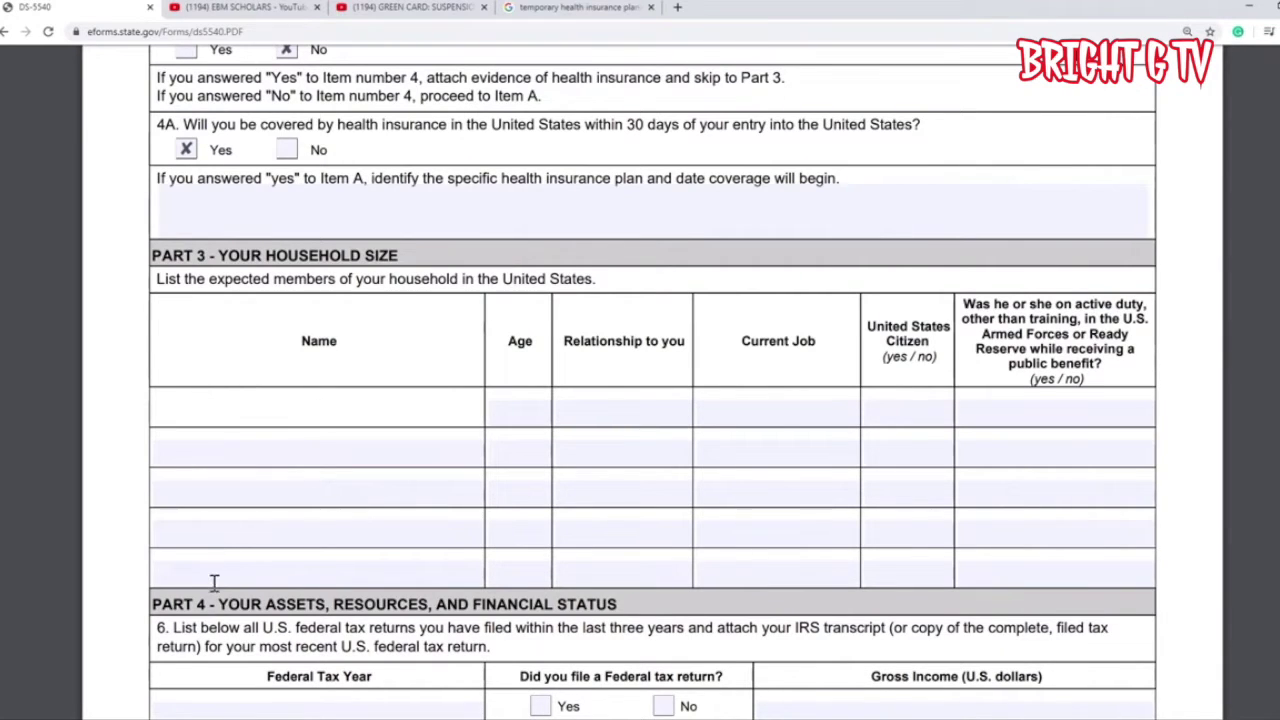
# - Find Part 8 - Additional Information and highlight the instruction to attach additional sheets when further space is required
pyautogui.scroll(-15, 692, 560)
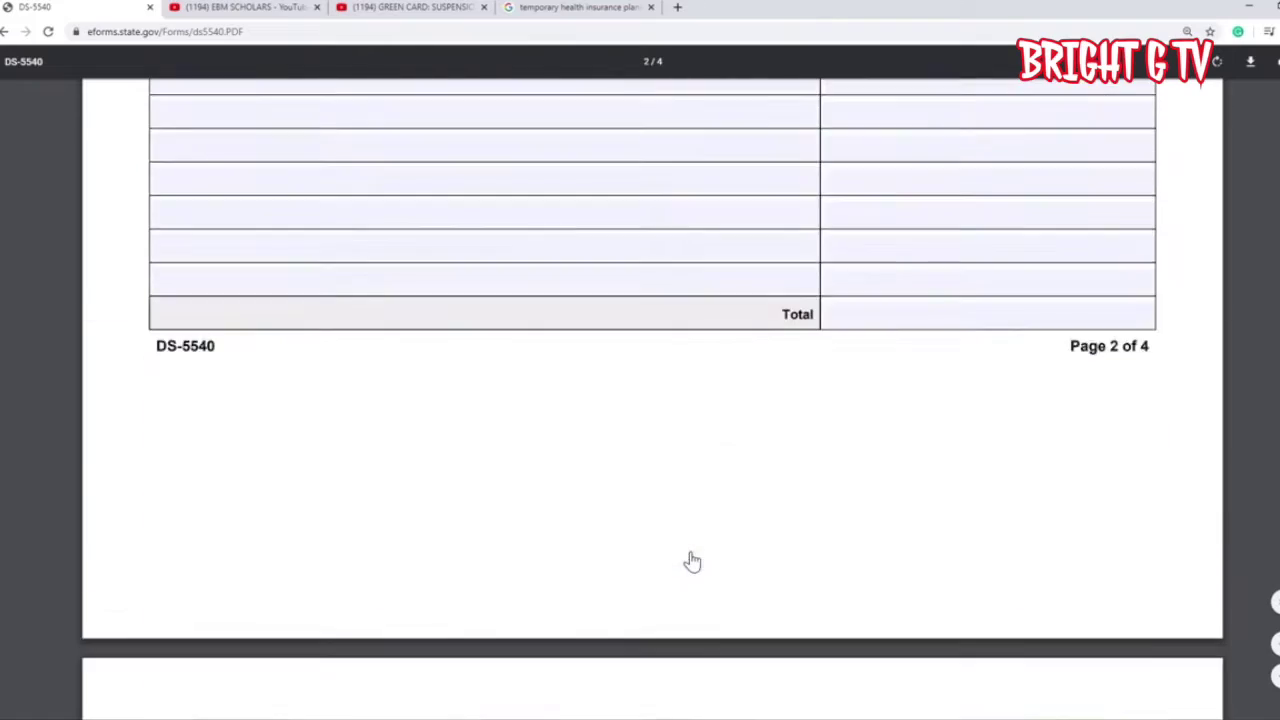
pyautogui.scroll(-20, 692, 561)
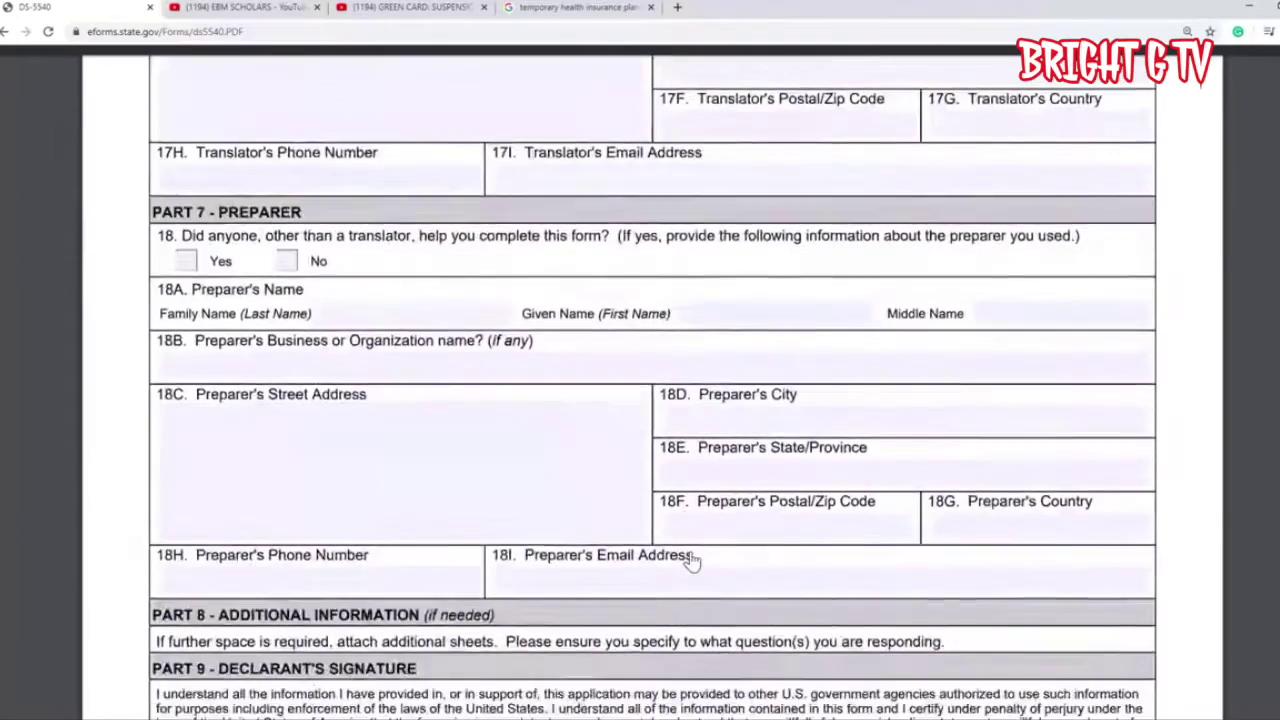
pyautogui.scroll(-1, 692, 560)
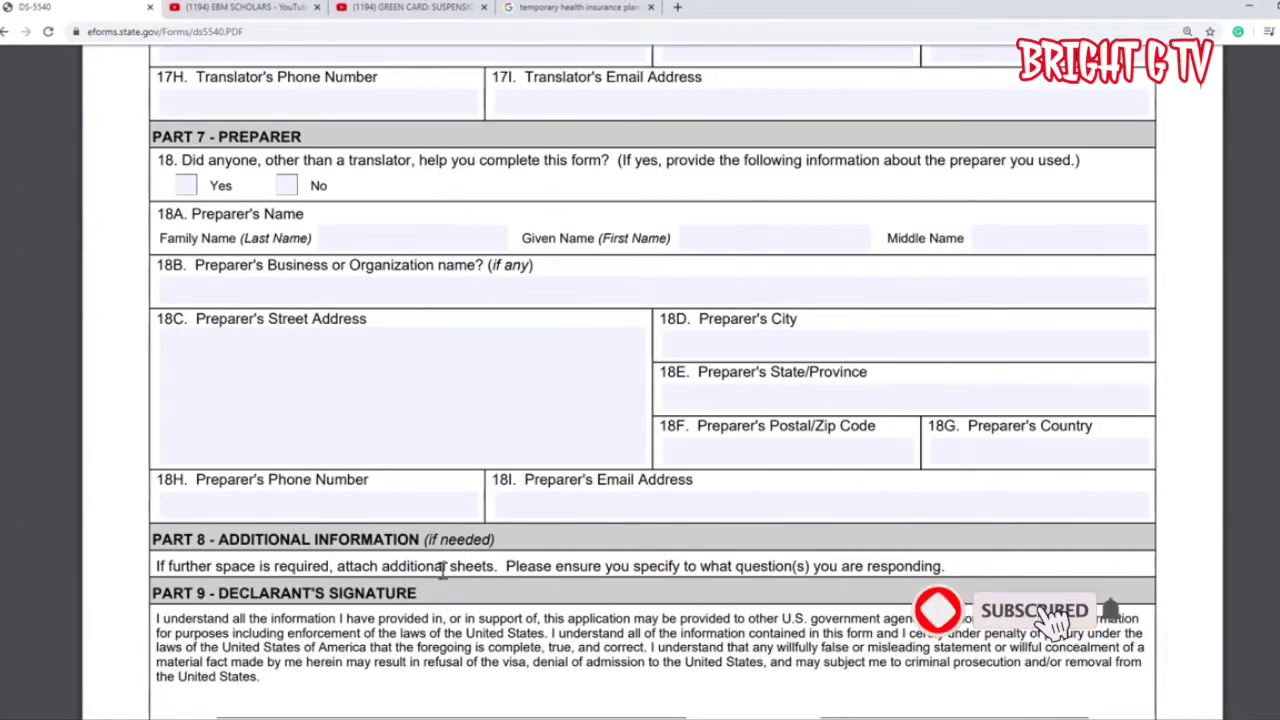
pyautogui.moveTo(497, 566); pyautogui.dragTo(108, 566)
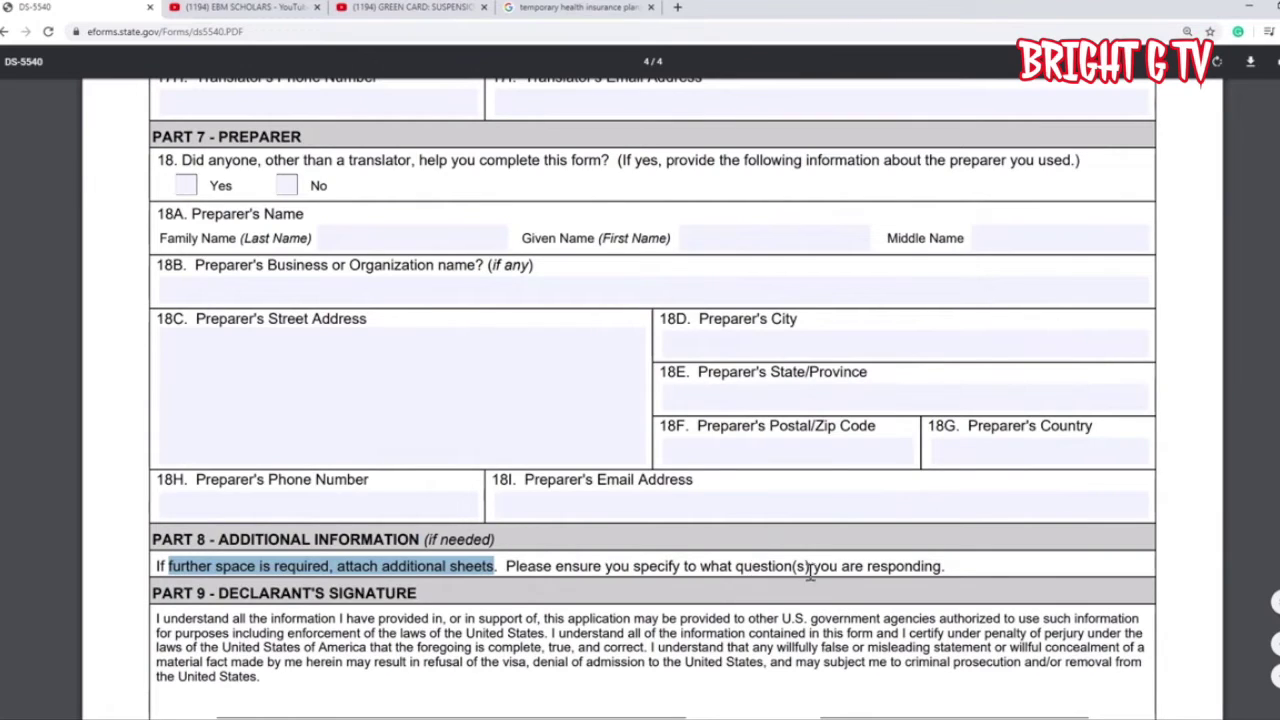
# - Go back to the Part 3 household table and activate the Name field in its first row
pyautogui.scroll(9, 988, 571)
pyautogui.scroll(15, 988, 571)
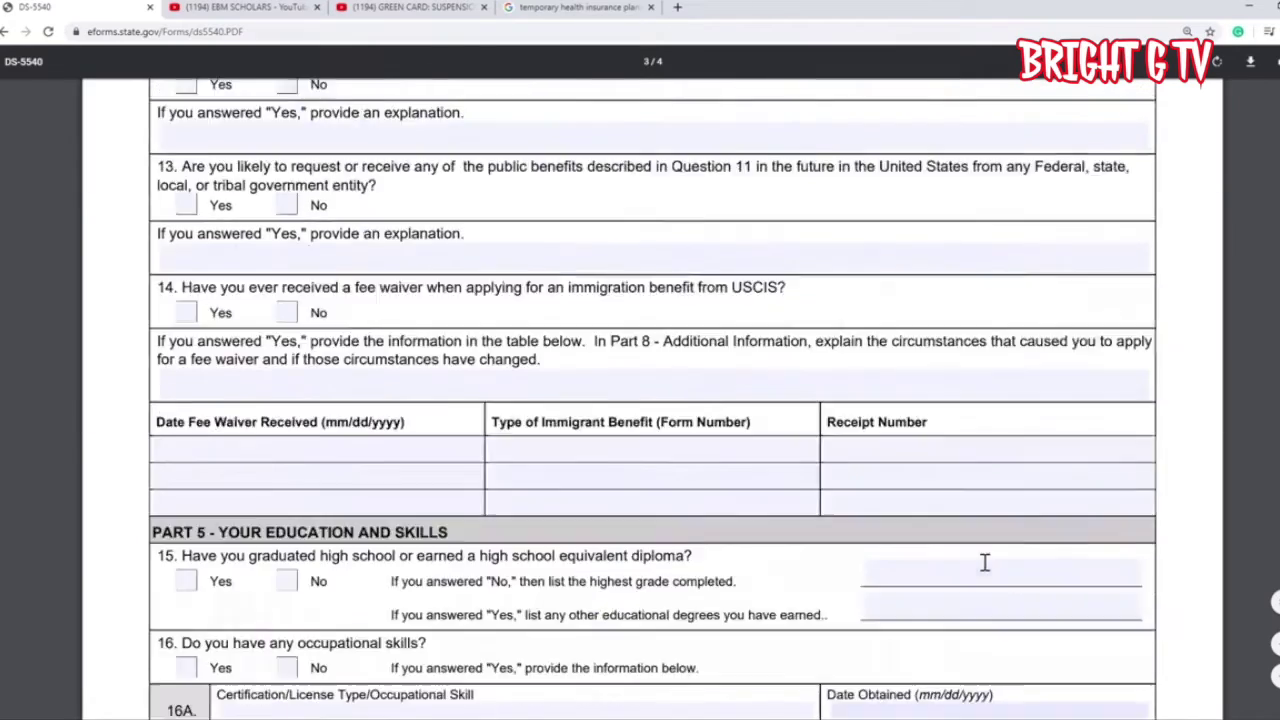
pyautogui.scroll(15, 980, 567)
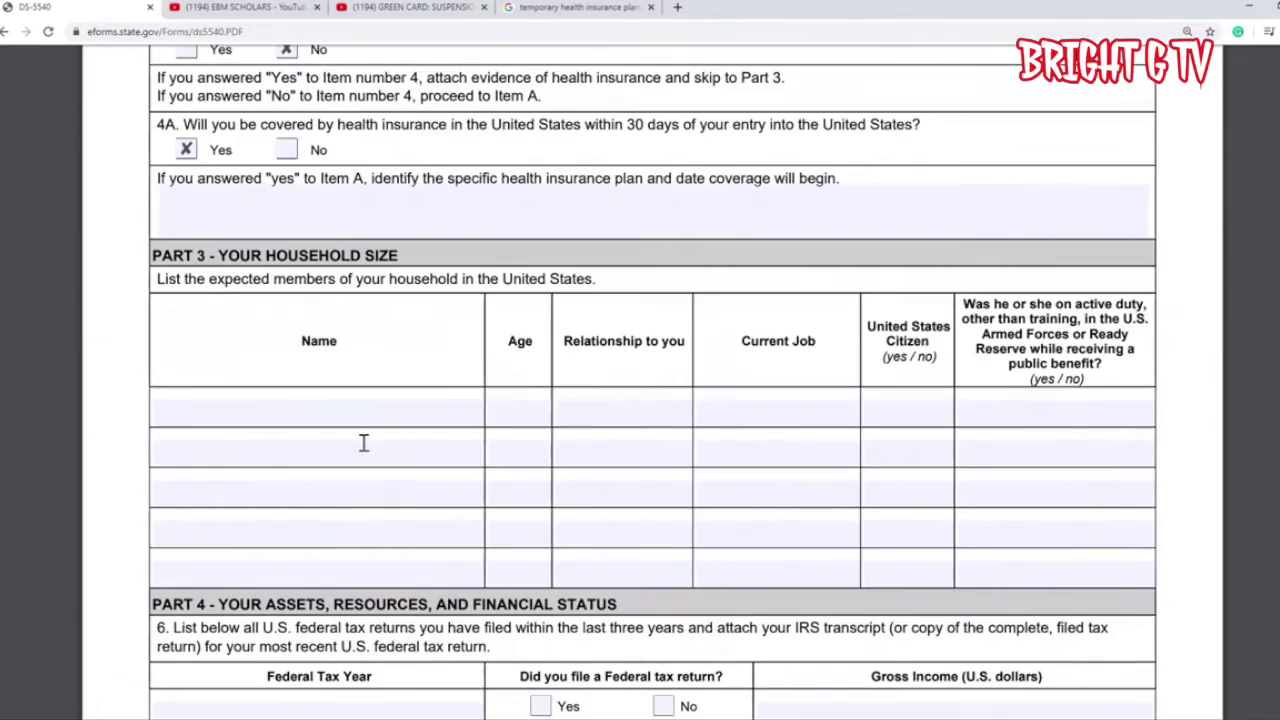
pyautogui.click(296, 414)
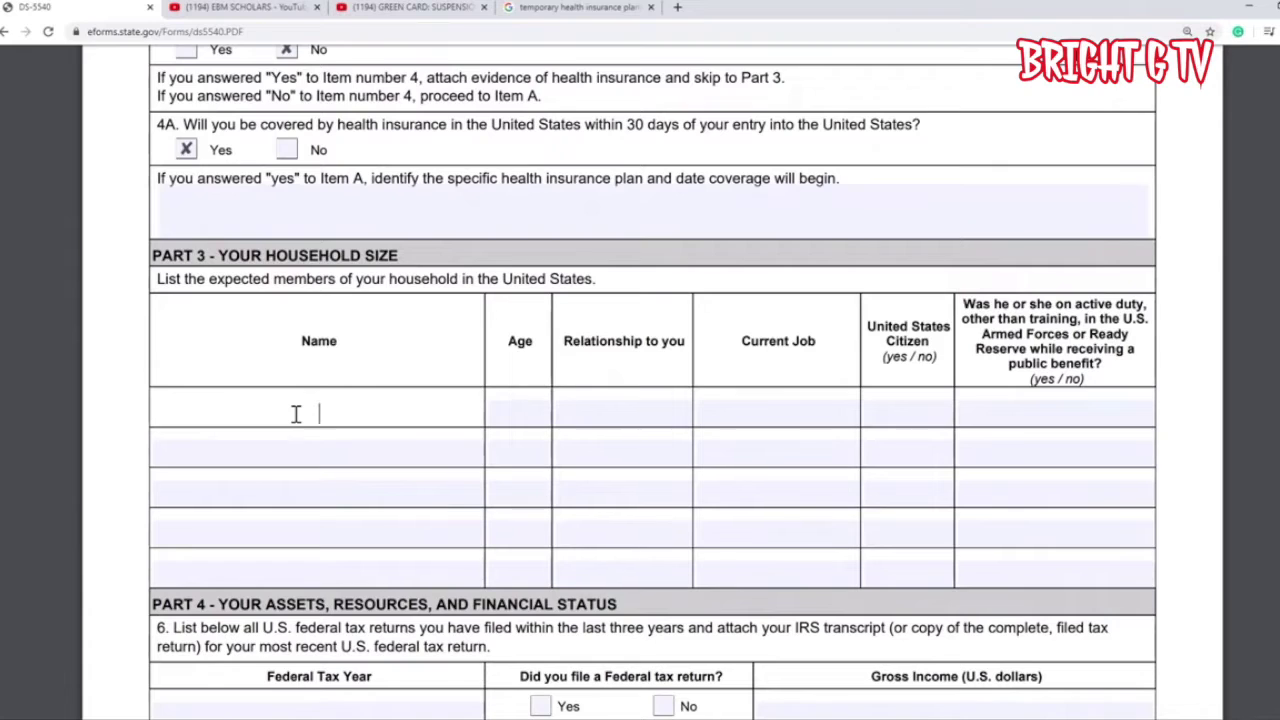
# - Number the Name fields of the five Part 3 household rows from 1 to 5
pyautogui.click(279, 444)
pyautogui.write('2')
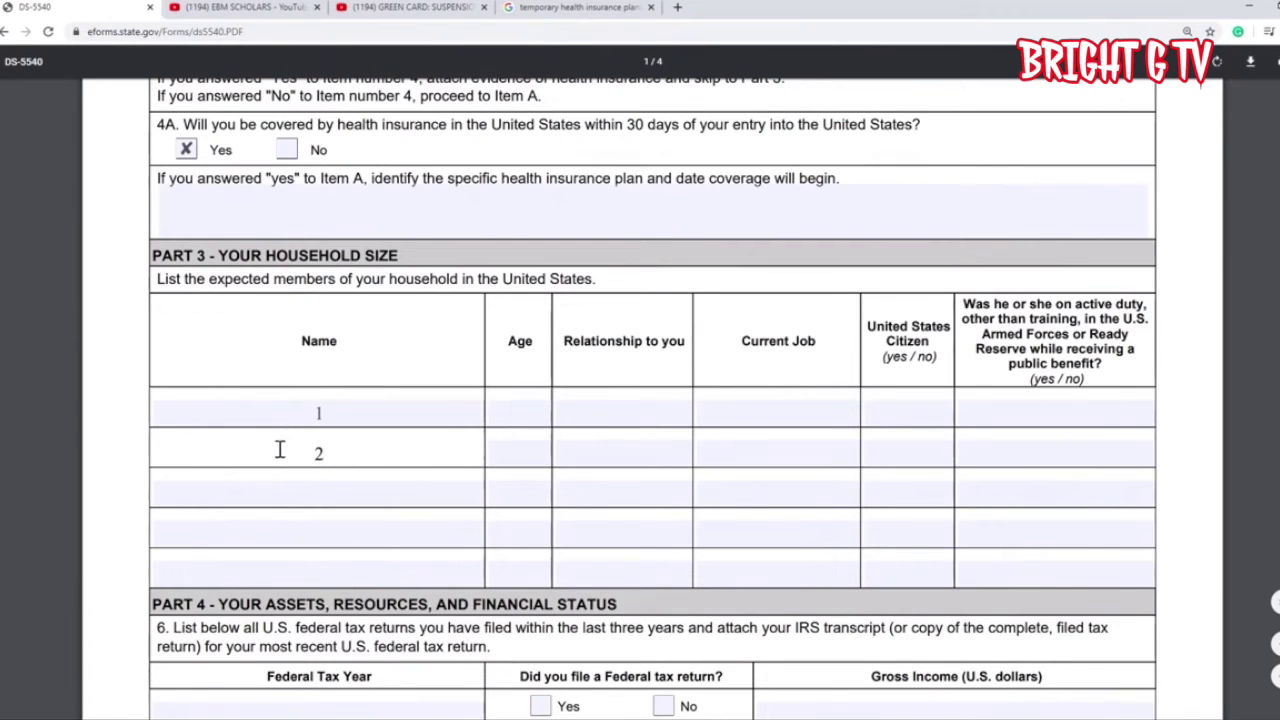
pyautogui.click(303, 483)
pyautogui.write('3')
pyautogui.click(315, 520)
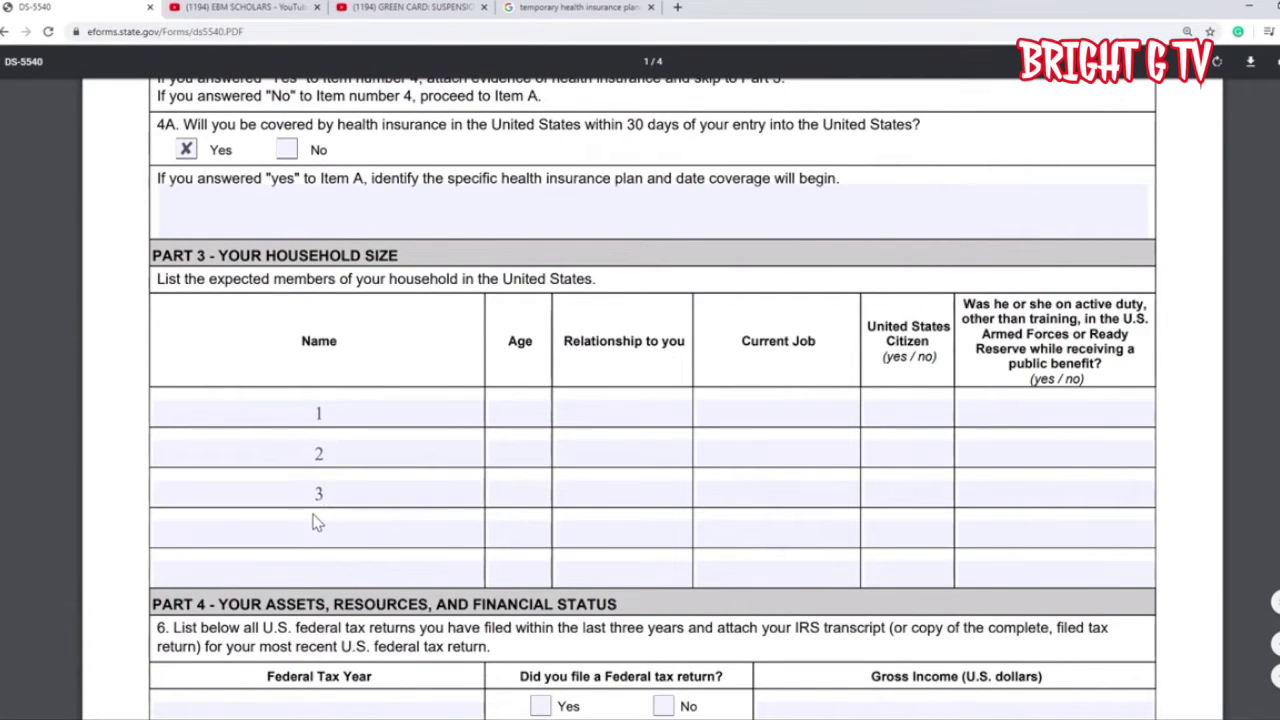
pyautogui.write('4')
pyautogui.click(329, 565)
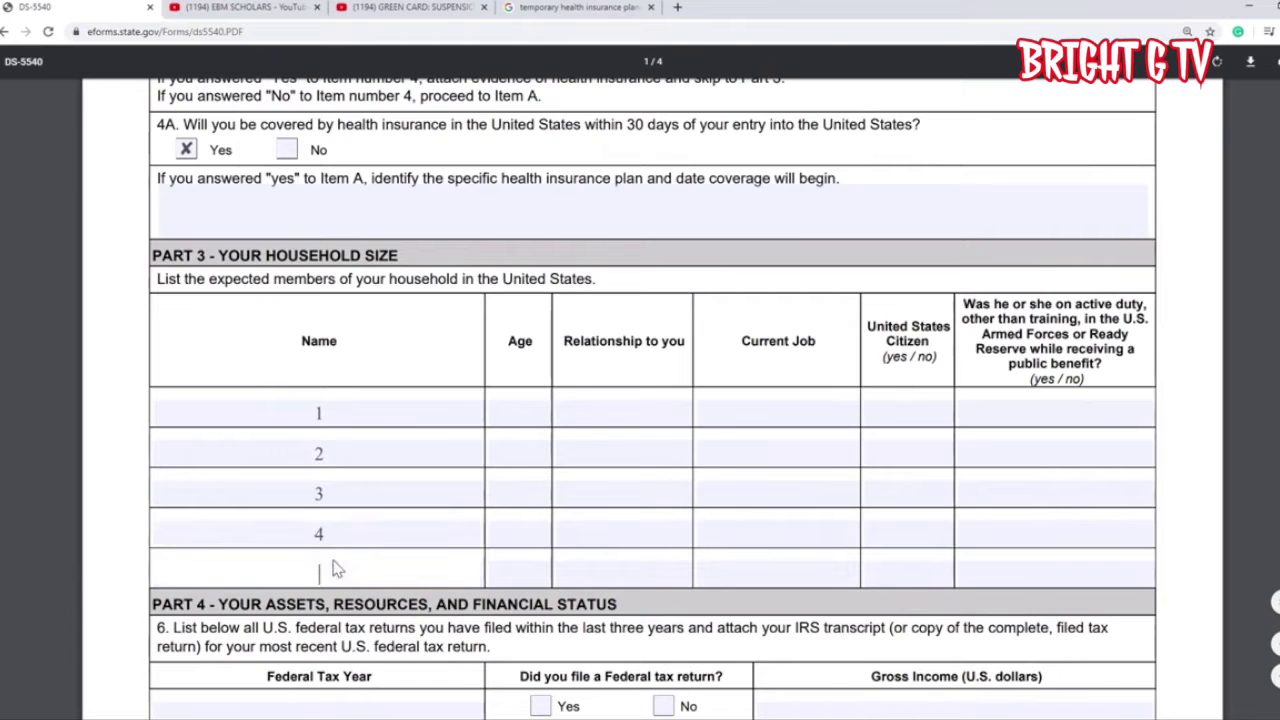
pyautogui.write('5')
# - Review question 6 in Part 4, highlighting the wording on U.S. federal tax returns, the IRS transcript and the most recent return
pyautogui.scroll(-3, 329, 563)
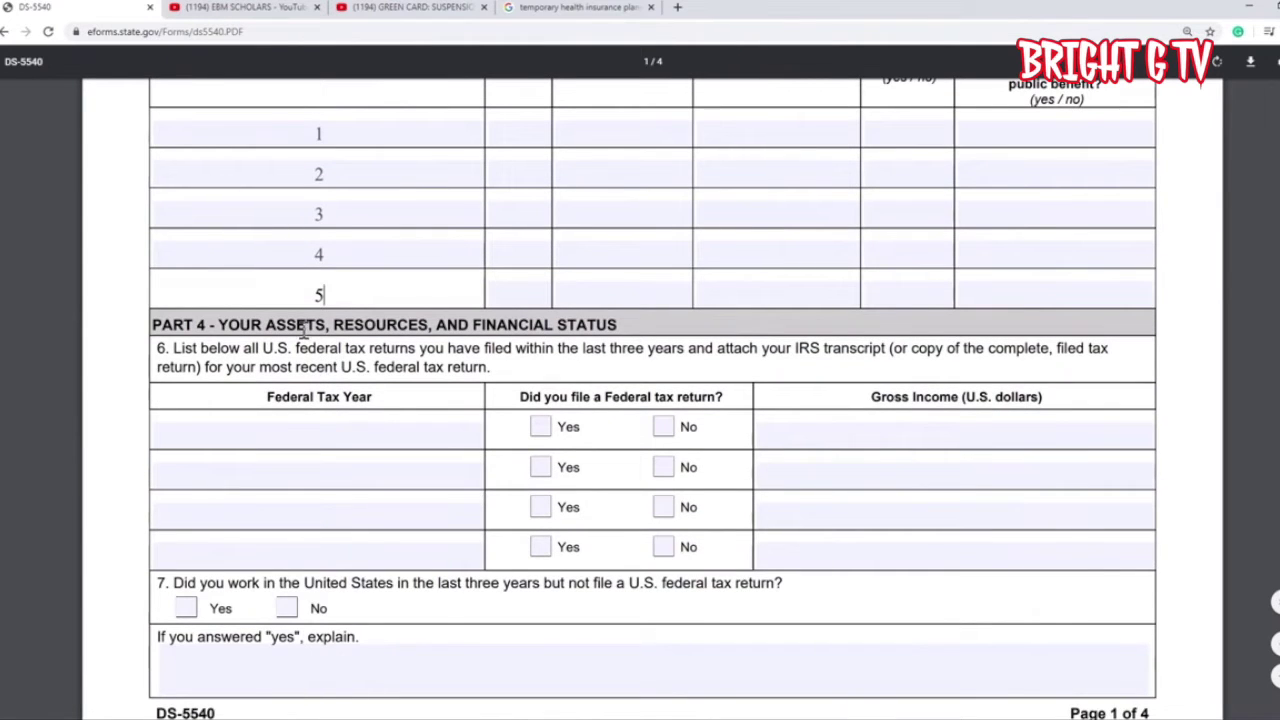
pyautogui.scroll(-2, 301, 327)
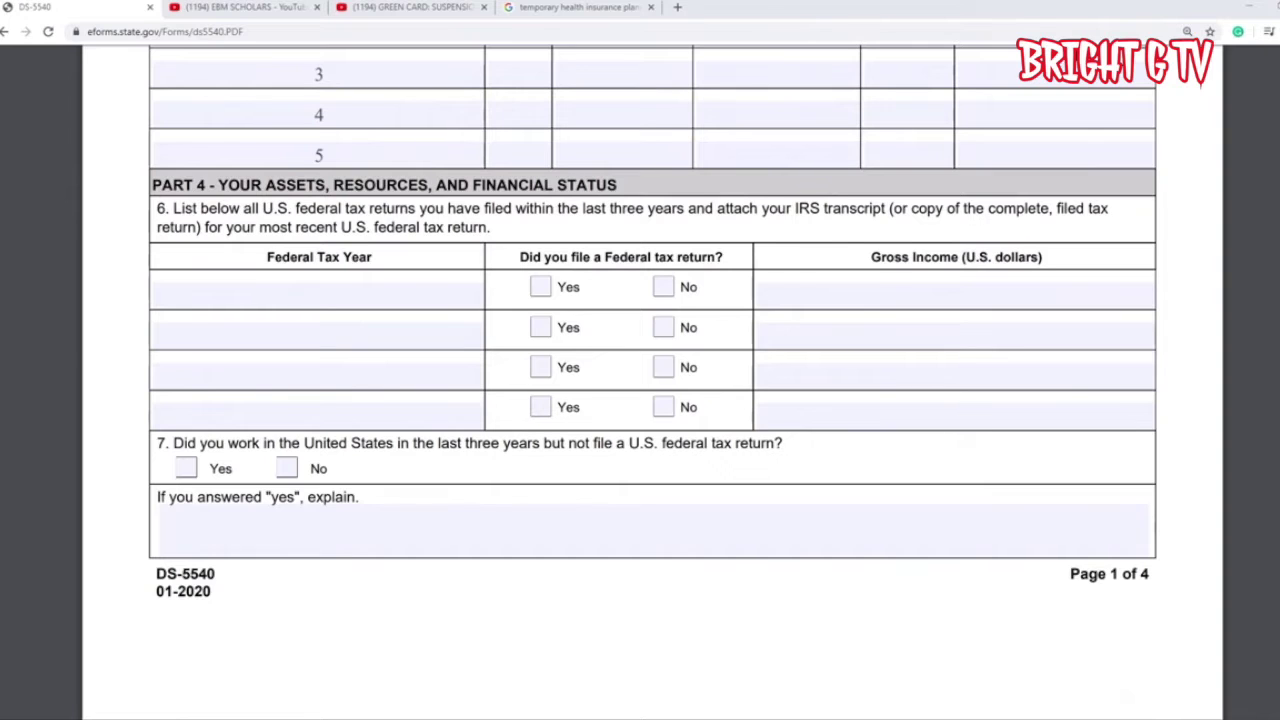
pyautogui.moveTo(174, 209); pyautogui.dragTo(418, 213)
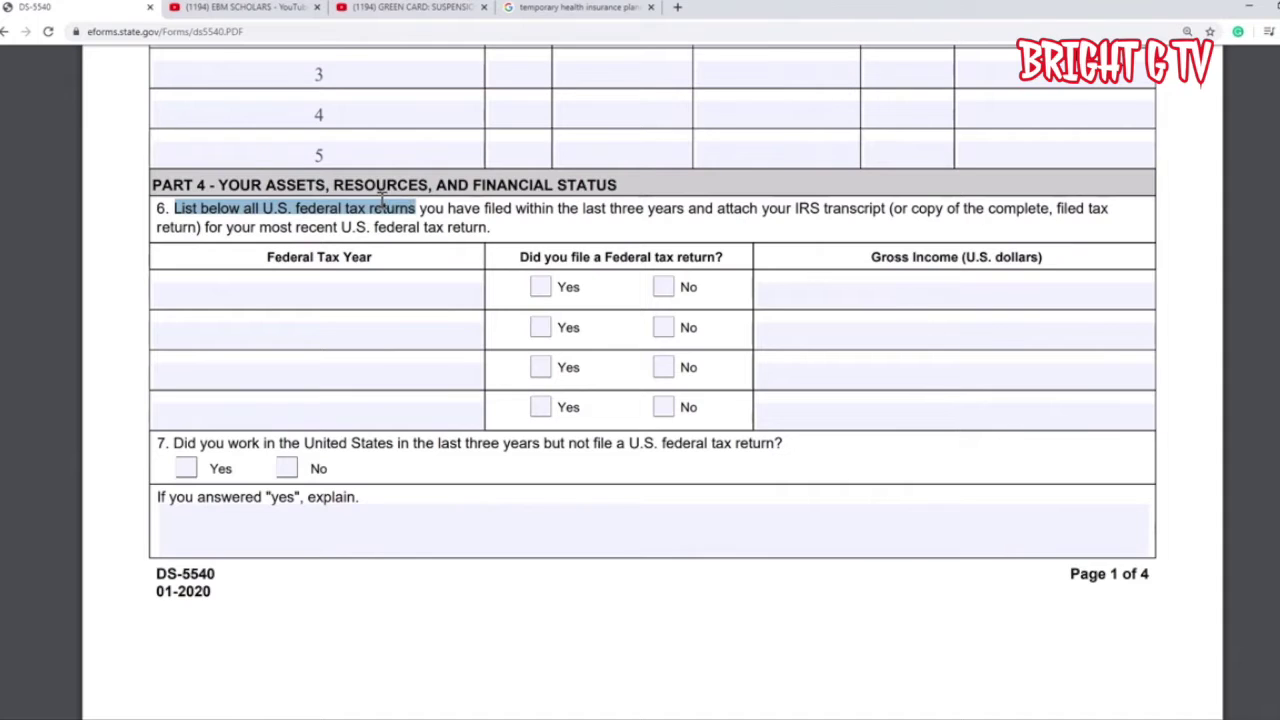
pyautogui.click(212, 210)
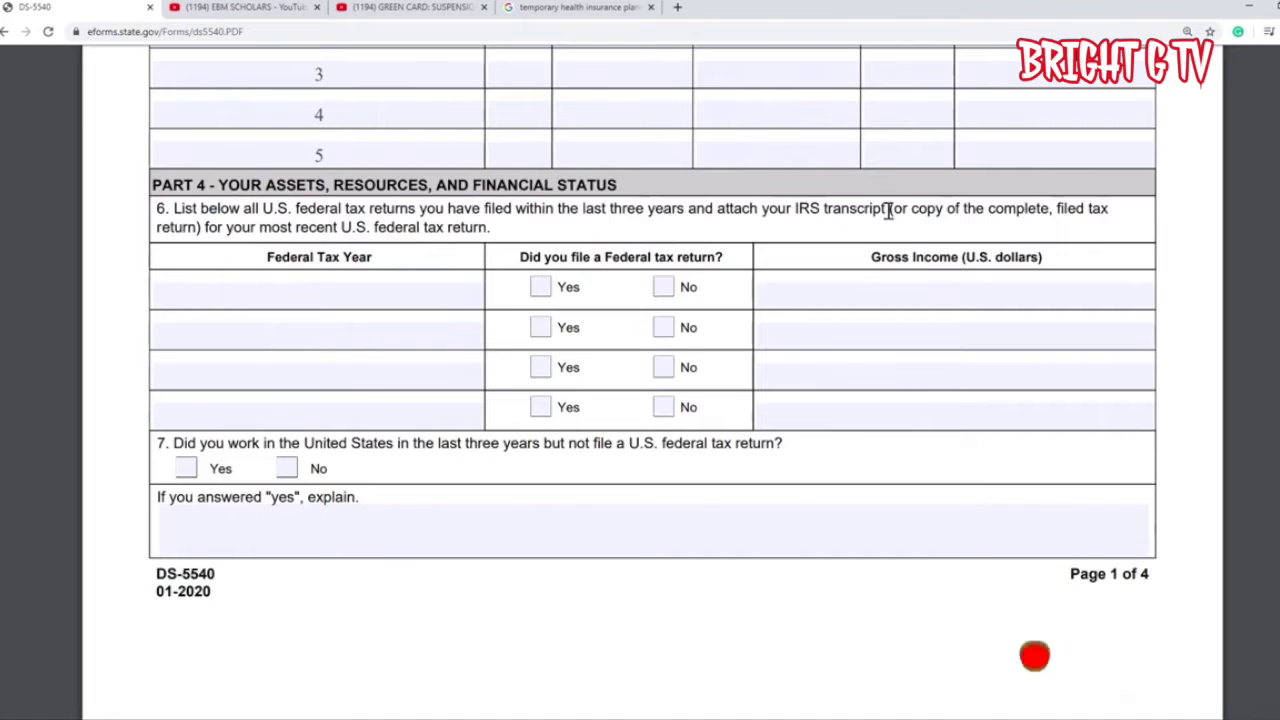
pyautogui.moveTo(886, 212); pyautogui.dragTo(740, 210)
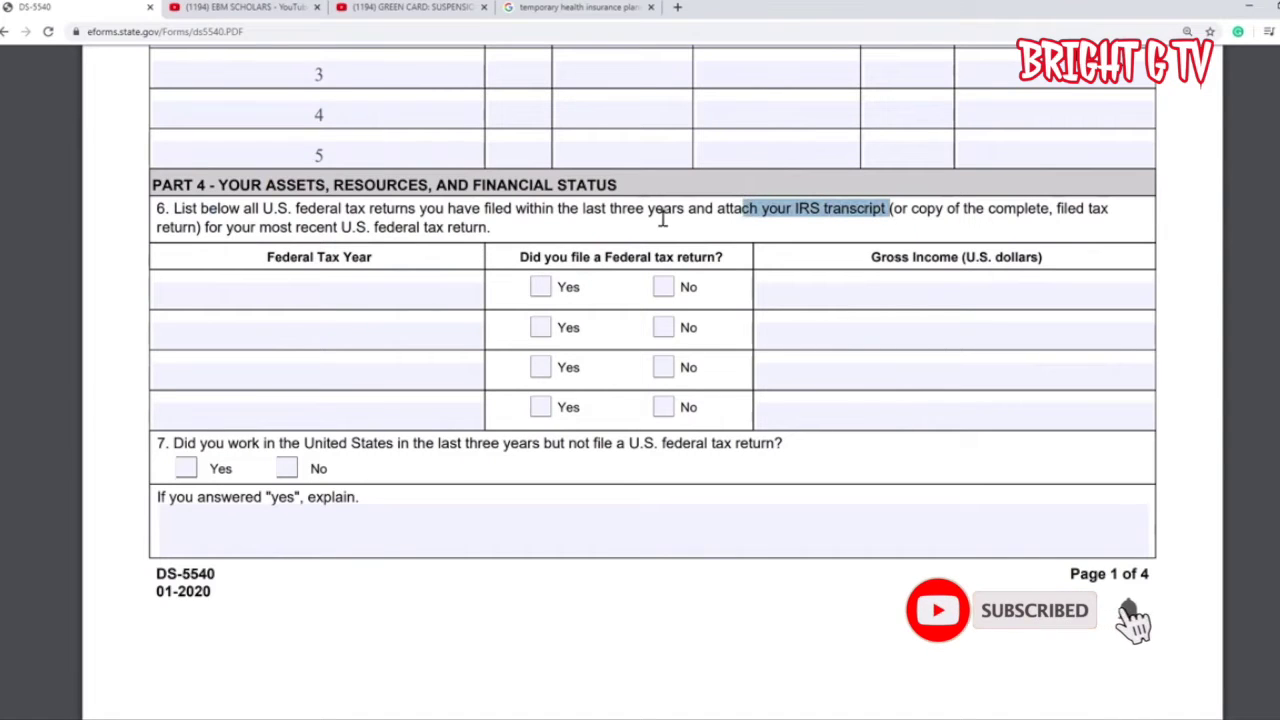
pyautogui.click(349, 228)
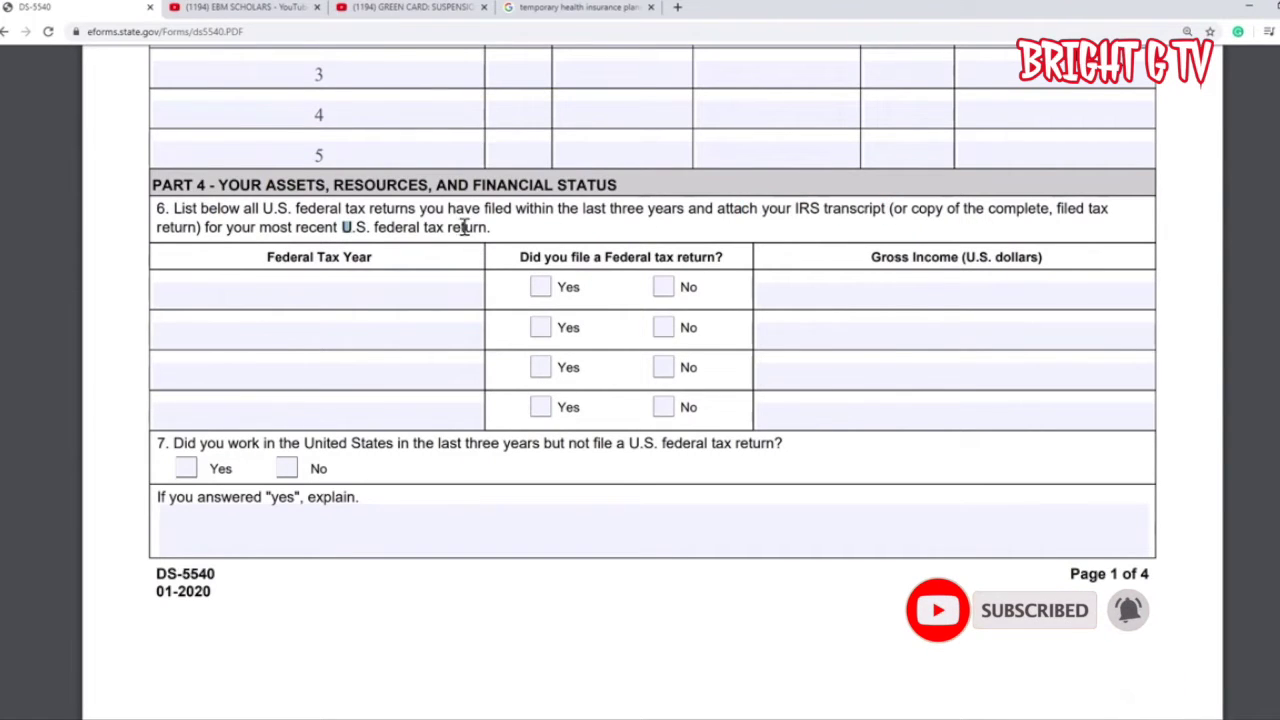
pyautogui.moveTo(491, 227); pyautogui.dragTo(318, 227)
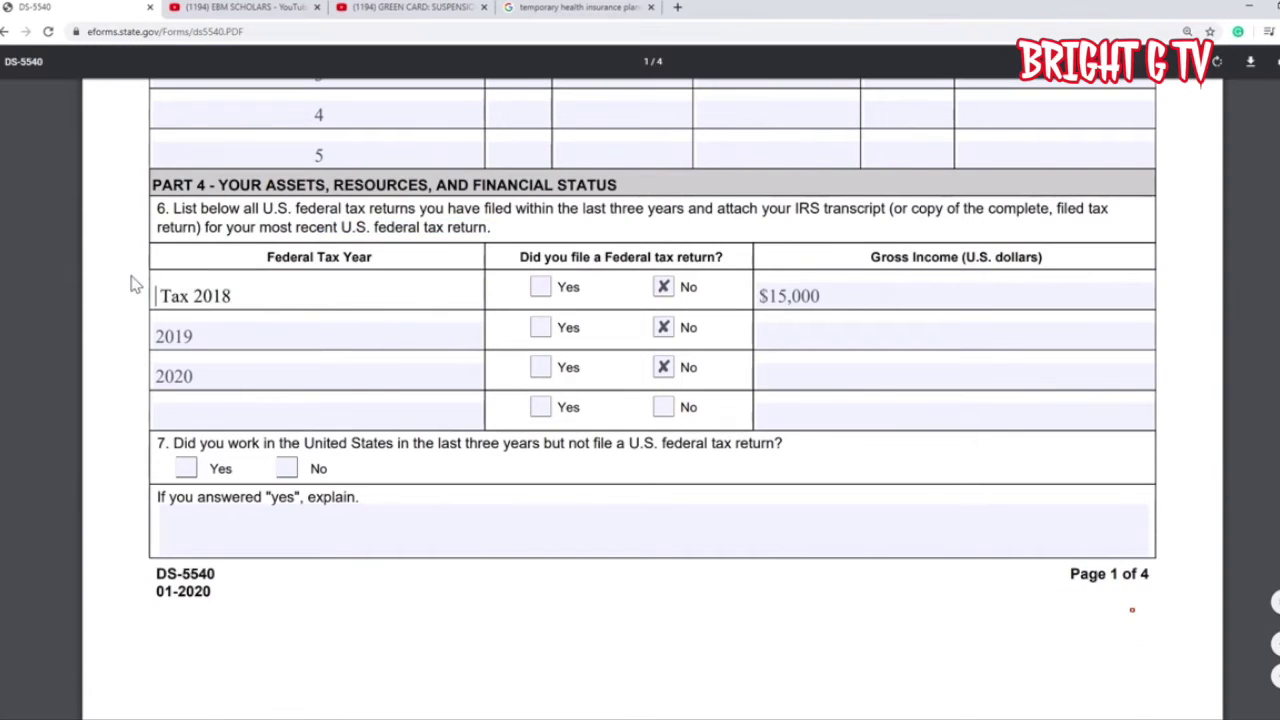
# - Change the first Federal Tax Year entry in question 6 to "Ghana income 2018"
pyautogui.write('Ghana Ta 2018')
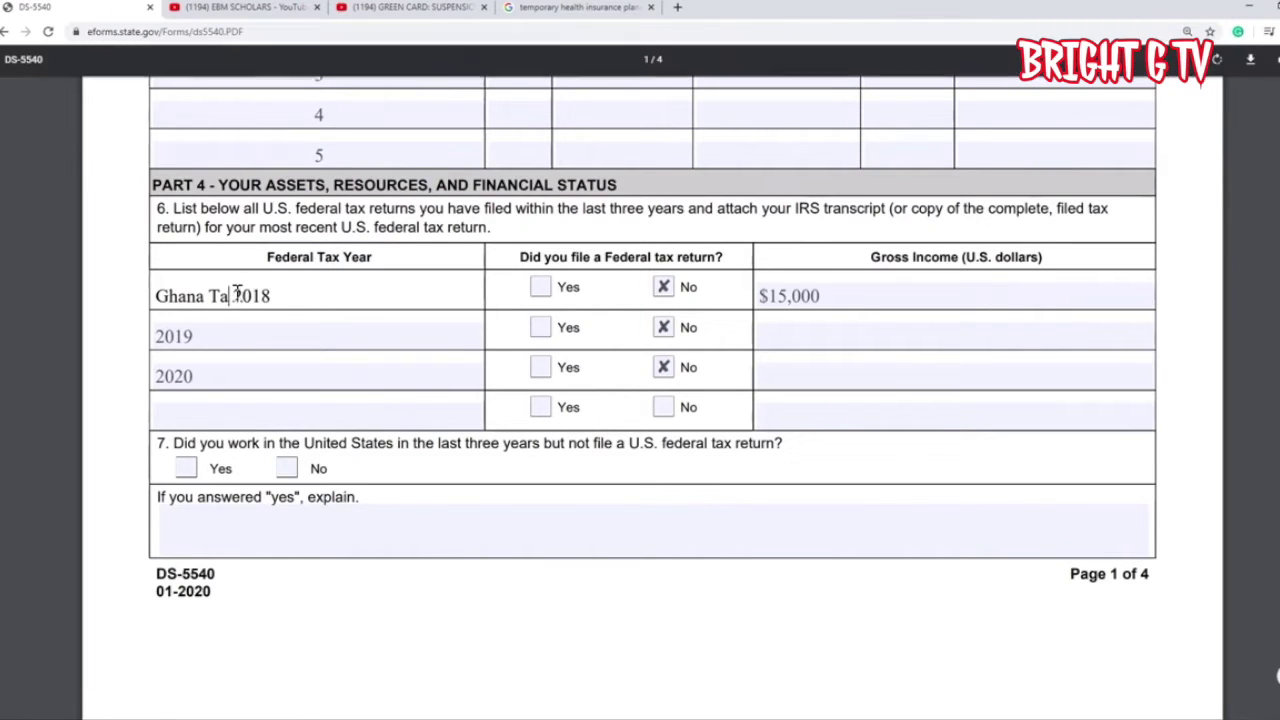
pyautogui.press('BackSpace')
pyautogui.press('BackSpace')
pyautogui.press('BackSpace')
pyautogui.write('income')
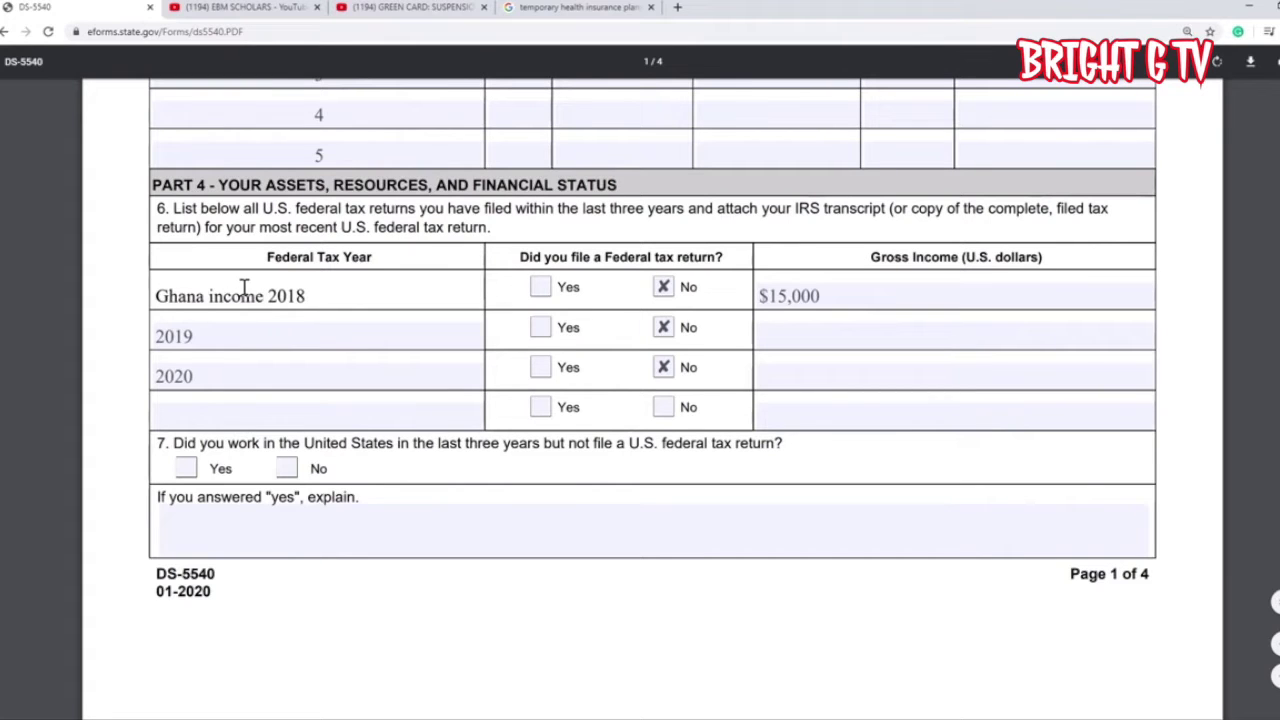
pyautogui.press('BackSpace')
pyautogui.press('BackSpace')
pyautogui.press('BackSpace')
pyautogui.press('BackSpace')
pyautogui.press('BackSpace')
pyautogui.press('BackSpace')
pyautogui.write('inc')
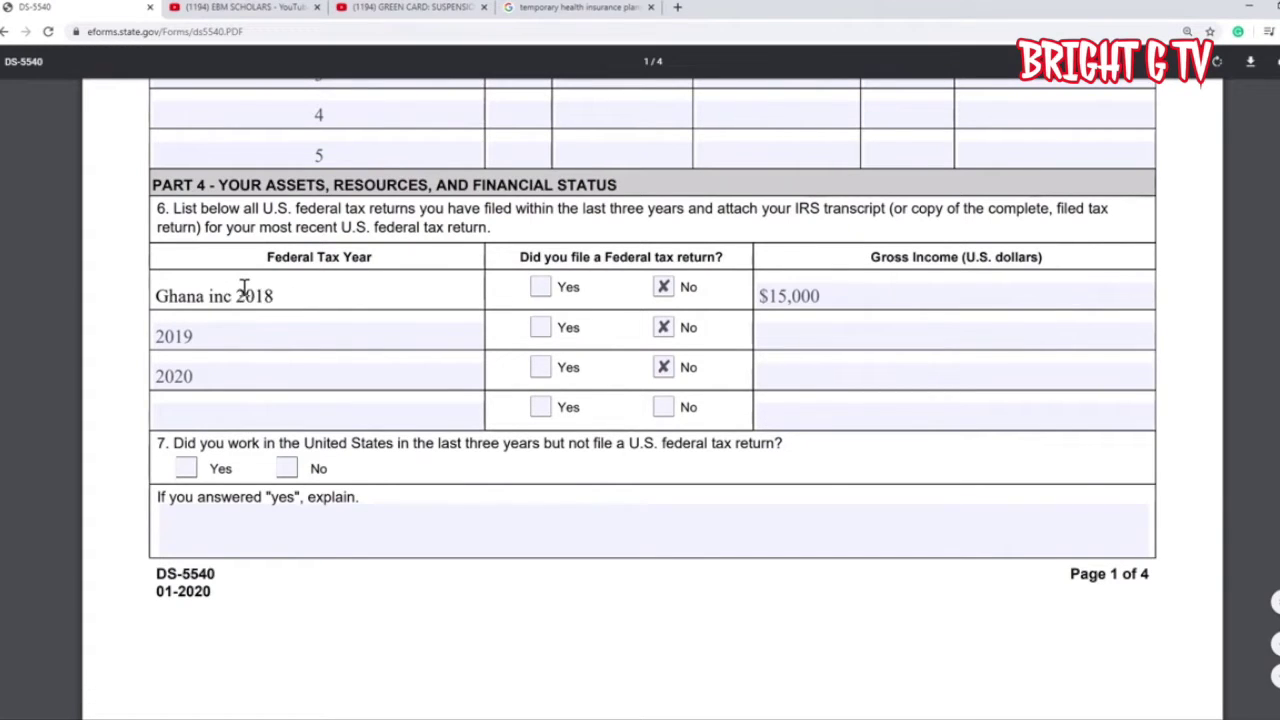
pyautogui.write('ome')
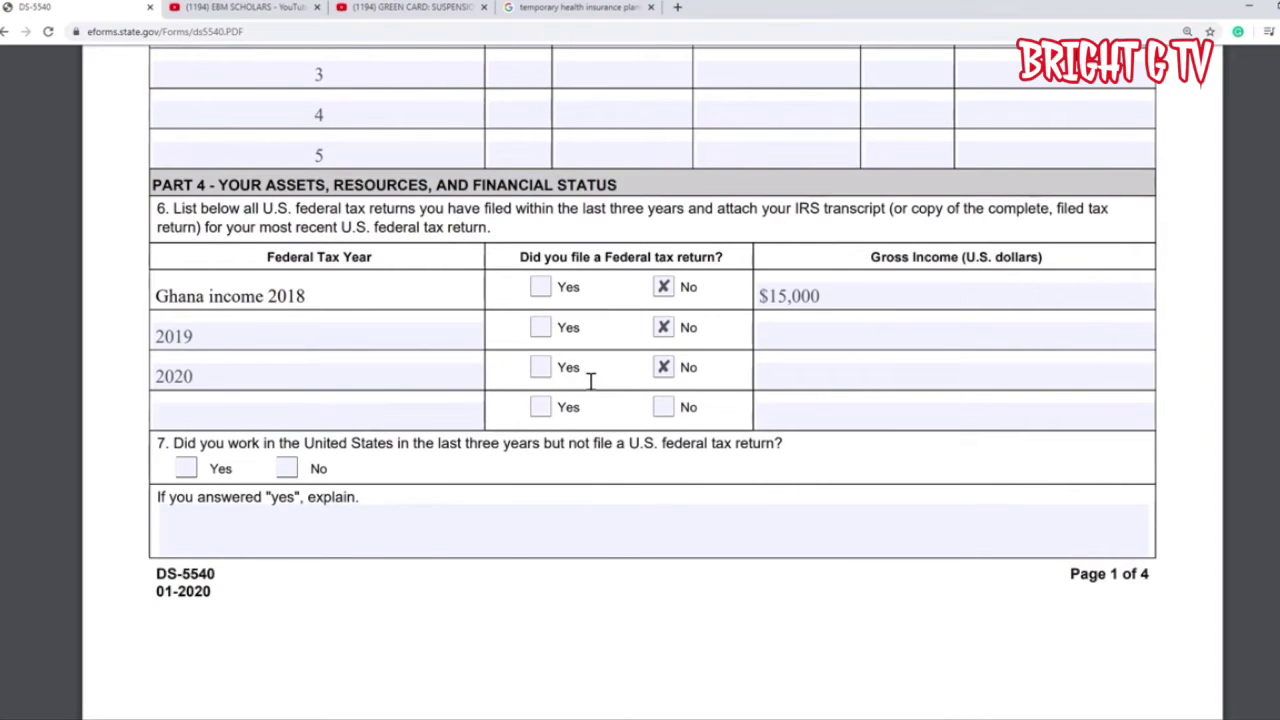
# - Answer No to question 7 about working in the United States without filing a federal tax return
pyautogui.scroll(-3, 590, 380)
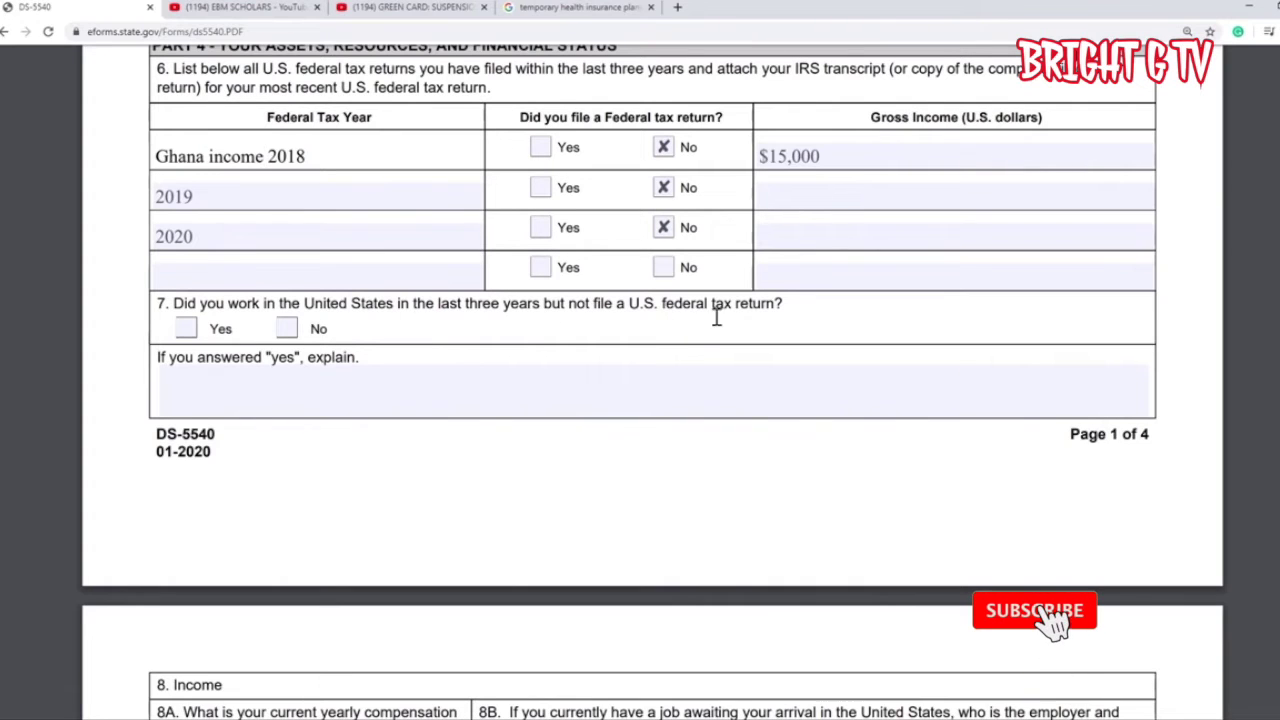
pyautogui.click(288, 329)
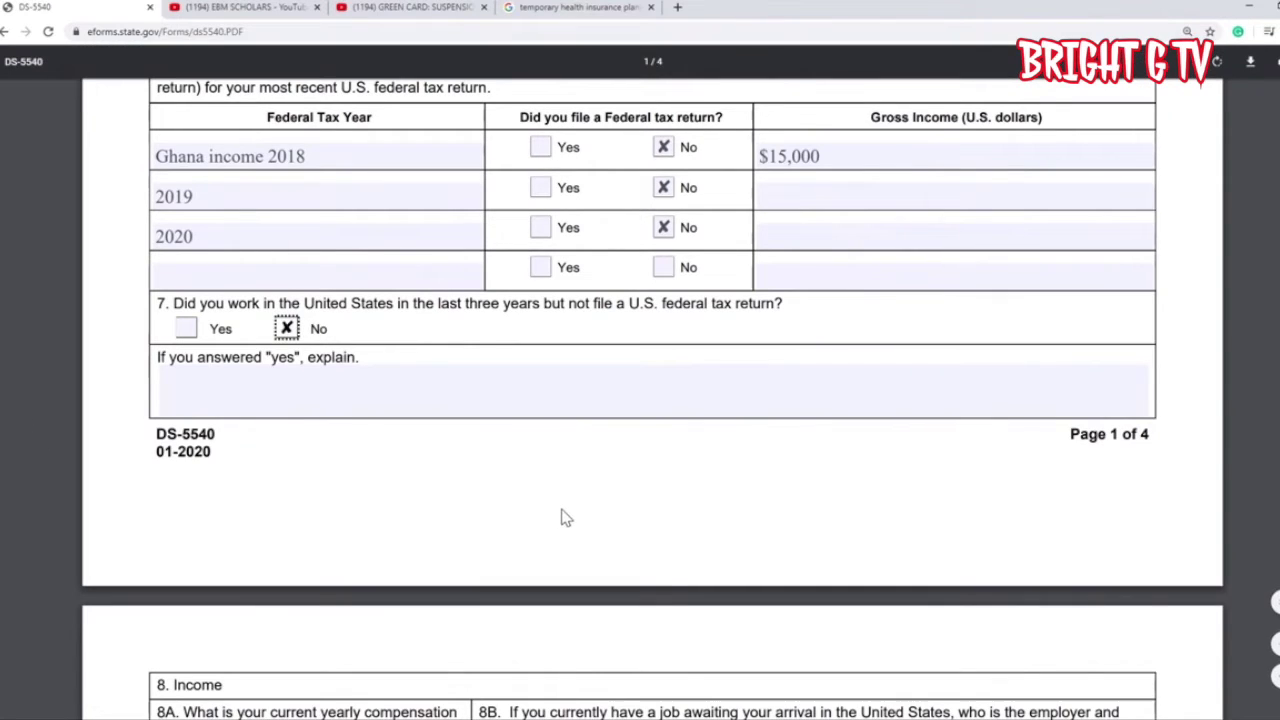
pyautogui.scroll(-1, 565, 517)
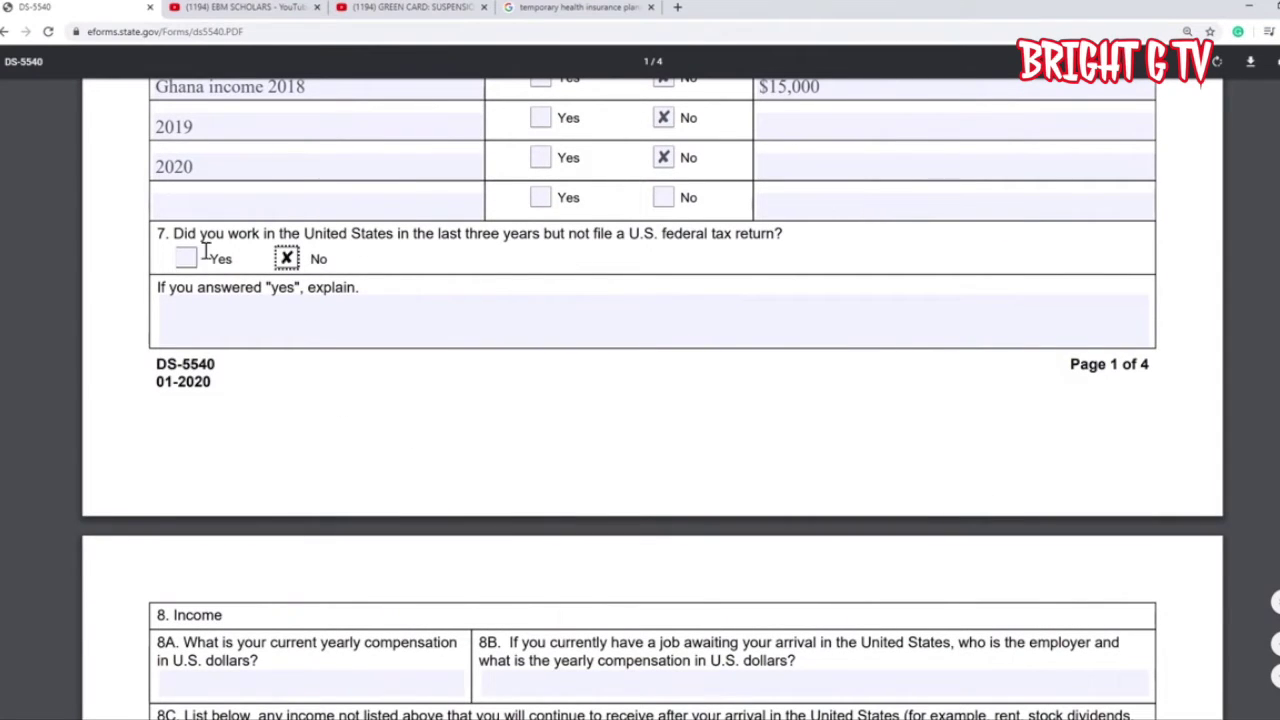
# - Highlight the wording of question 8A and enter $15,000 as the current yearly compensation
pyautogui.scroll(-5, 341, 338)
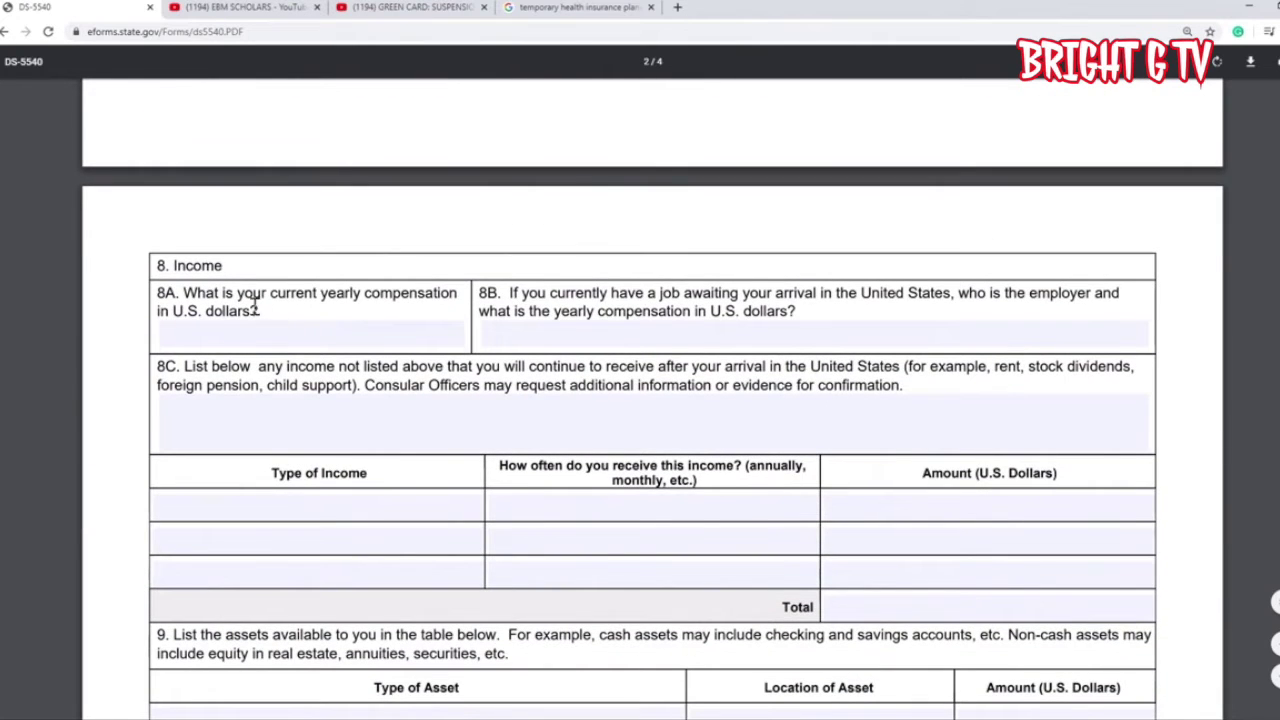
pyautogui.moveTo(315, 293); pyautogui.dragTo(203, 289)
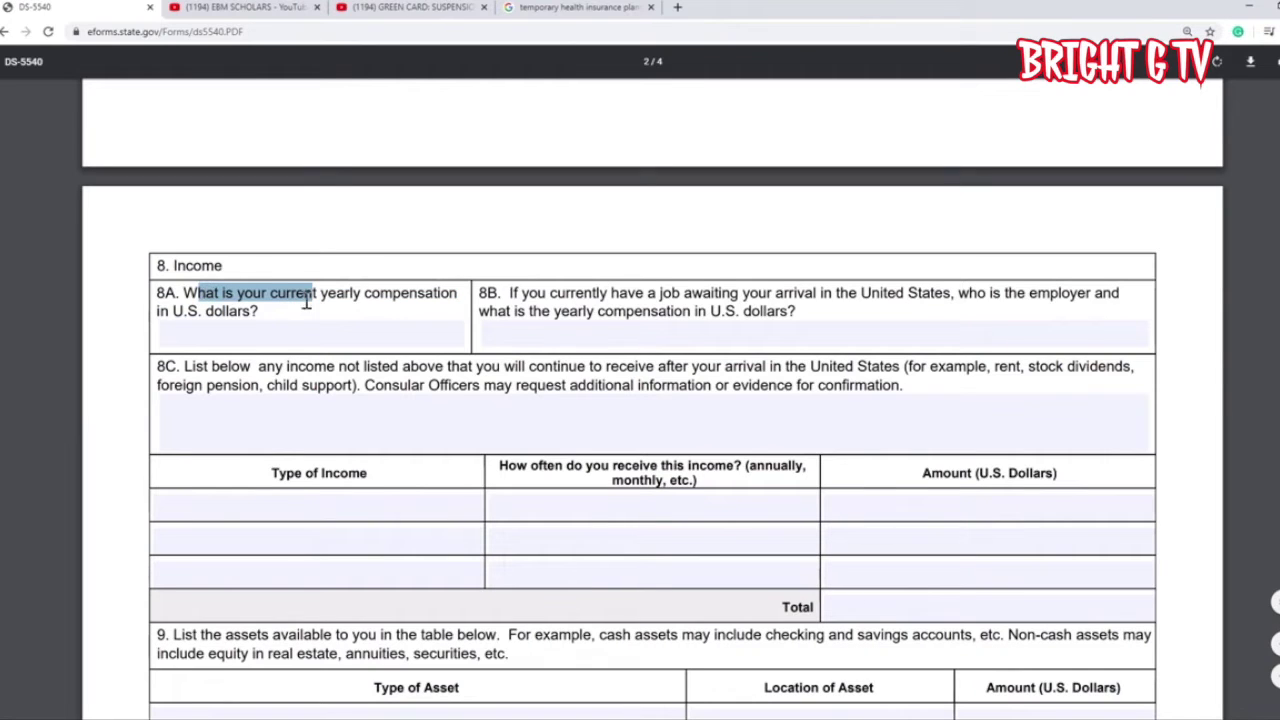
pyautogui.click(220, 337)
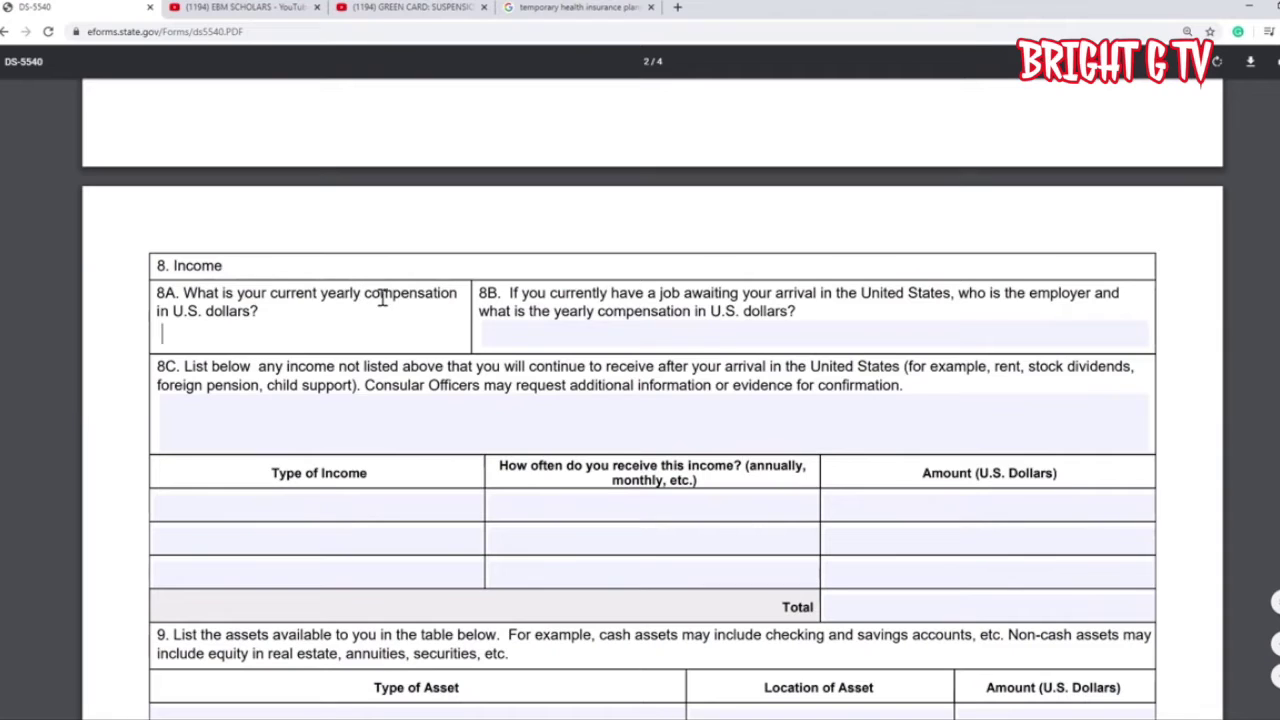
pyautogui.moveTo(455, 293); pyautogui.dragTo(362, 293)
pyautogui.click(295, 336)
pyautogui.write('$15,000')
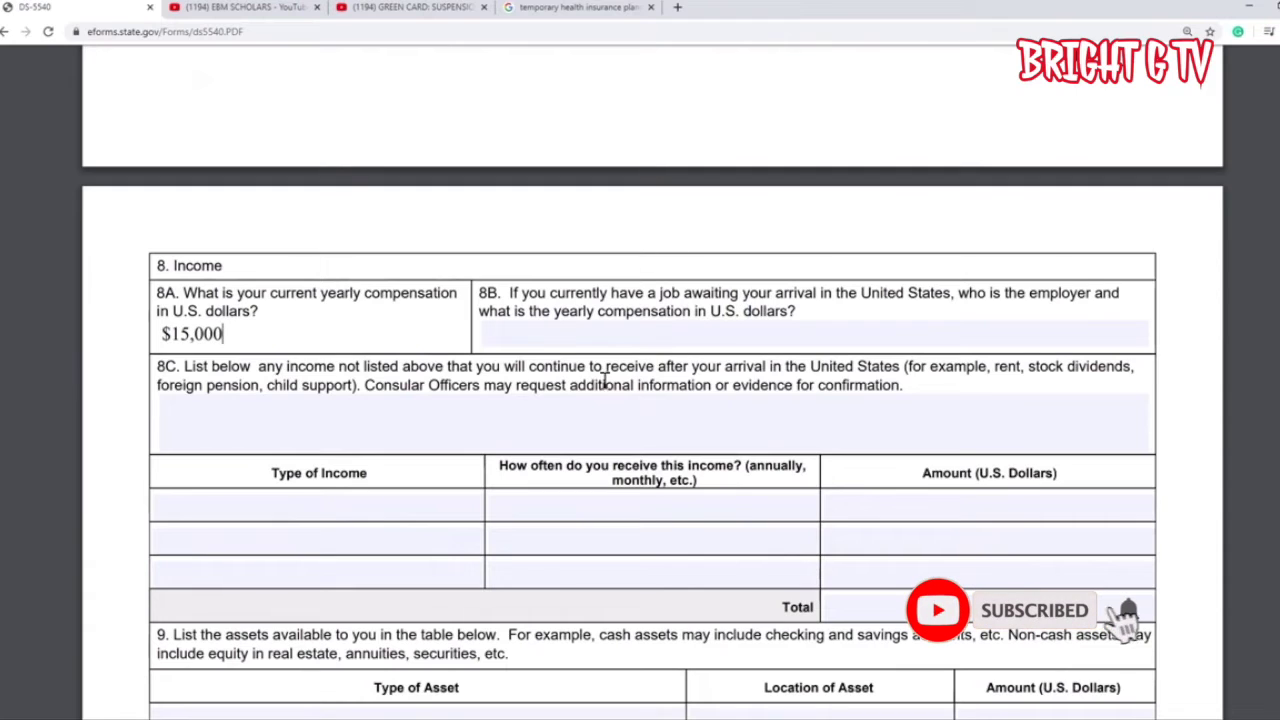
# - Enter N/A in question 8B about a job awaiting arrival in the United States
pyautogui.click(580, 330)
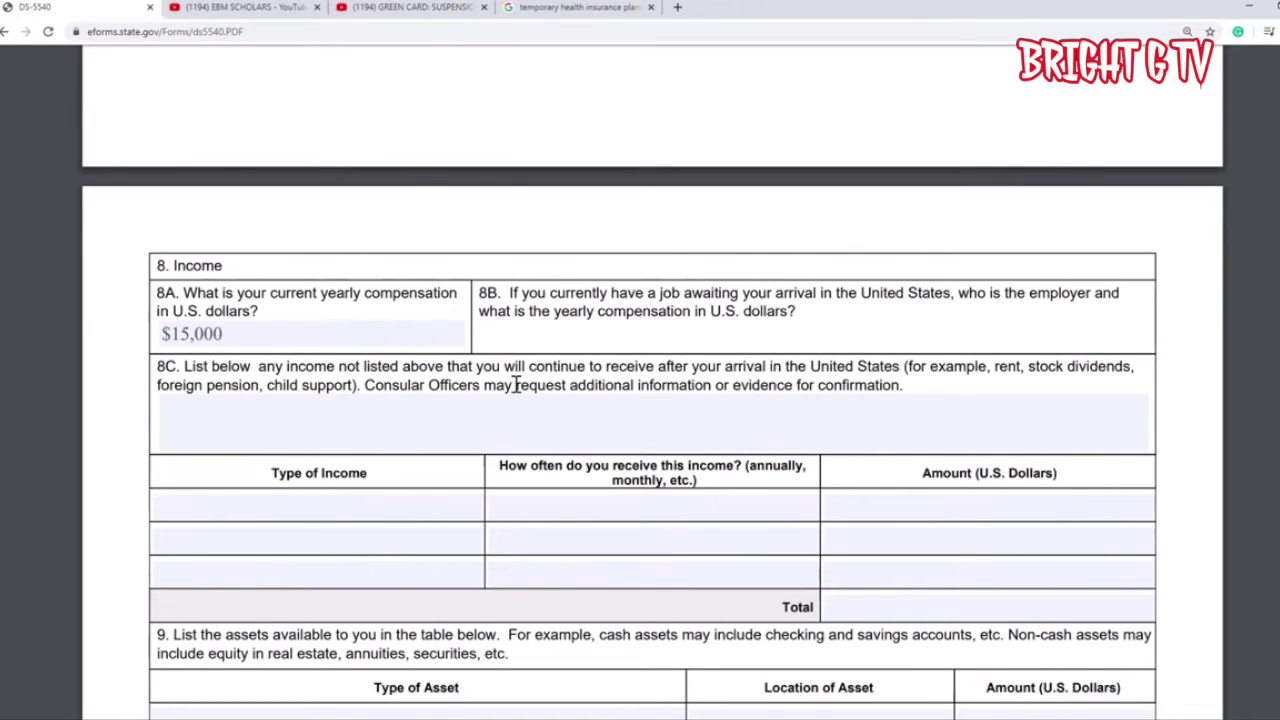
pyautogui.write('$0')
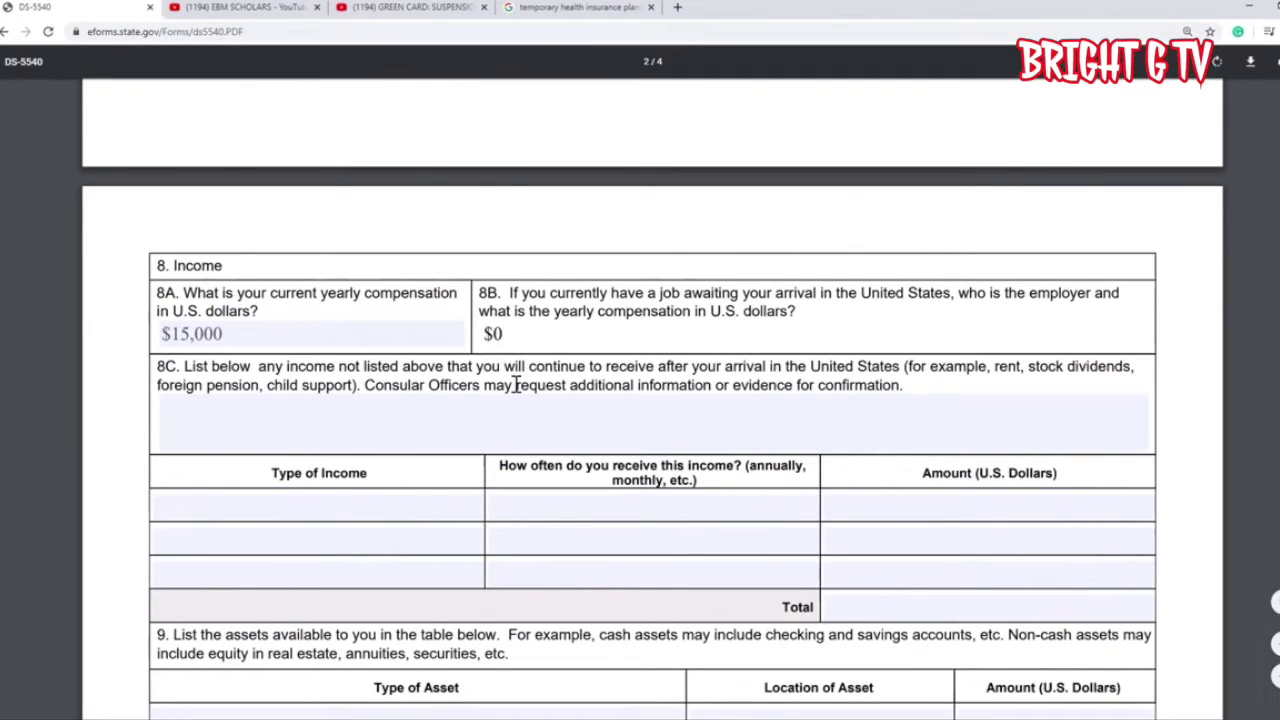
pyautogui.press('BackSpace')
pyautogui.press('BackSpace')
pyautogui.write('N/A')
# - Read the question 8C instruction on listing other continuing income, highlighting its opening words
pyautogui.moveTo(185, 368); pyautogui.dragTo(276, 376)
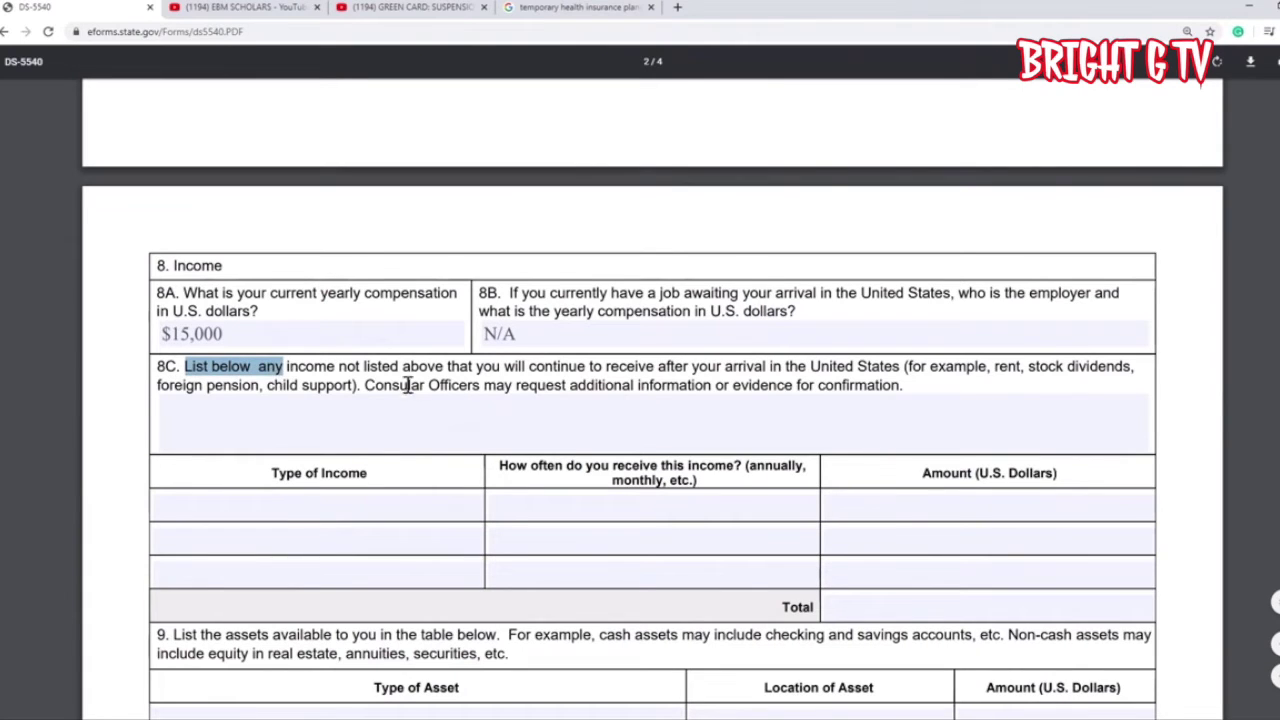
pyautogui.click(468, 371)
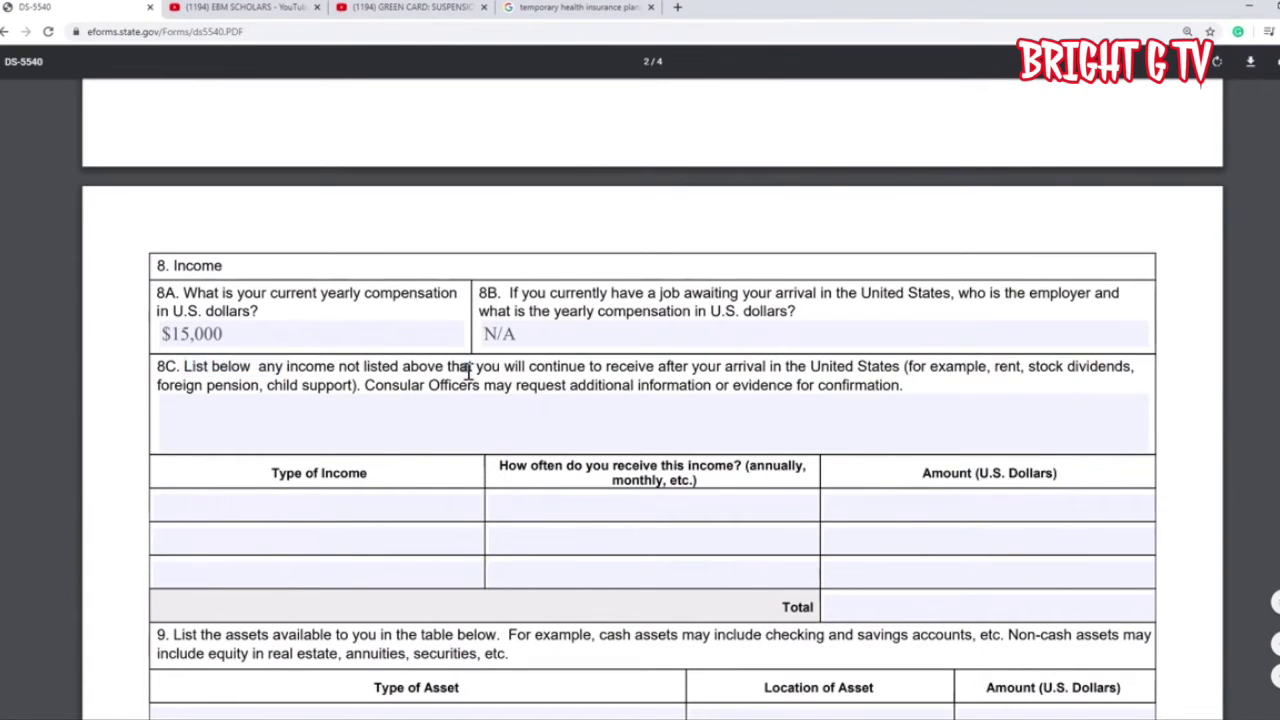
pyautogui.moveTo(468, 371); pyautogui.dragTo(473, 372)
pyautogui.moveTo(208, 368); pyautogui.dragTo(365, 368)
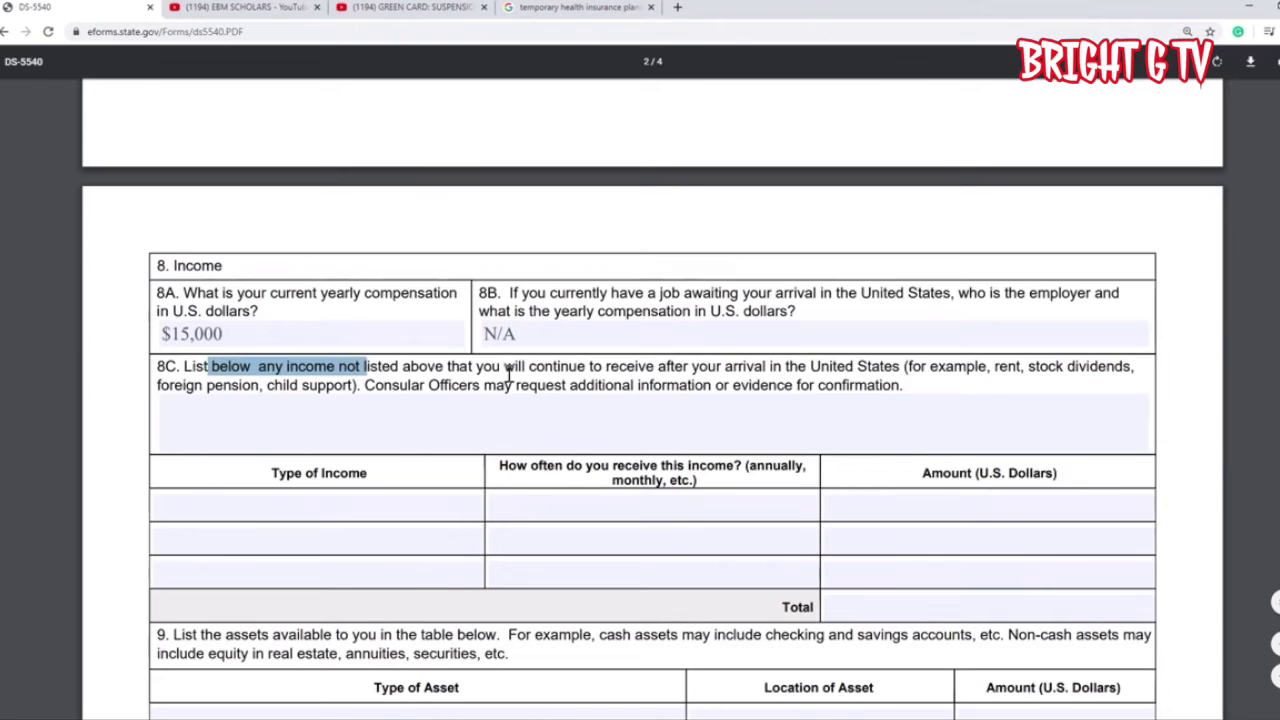
pyautogui.click(694, 375)
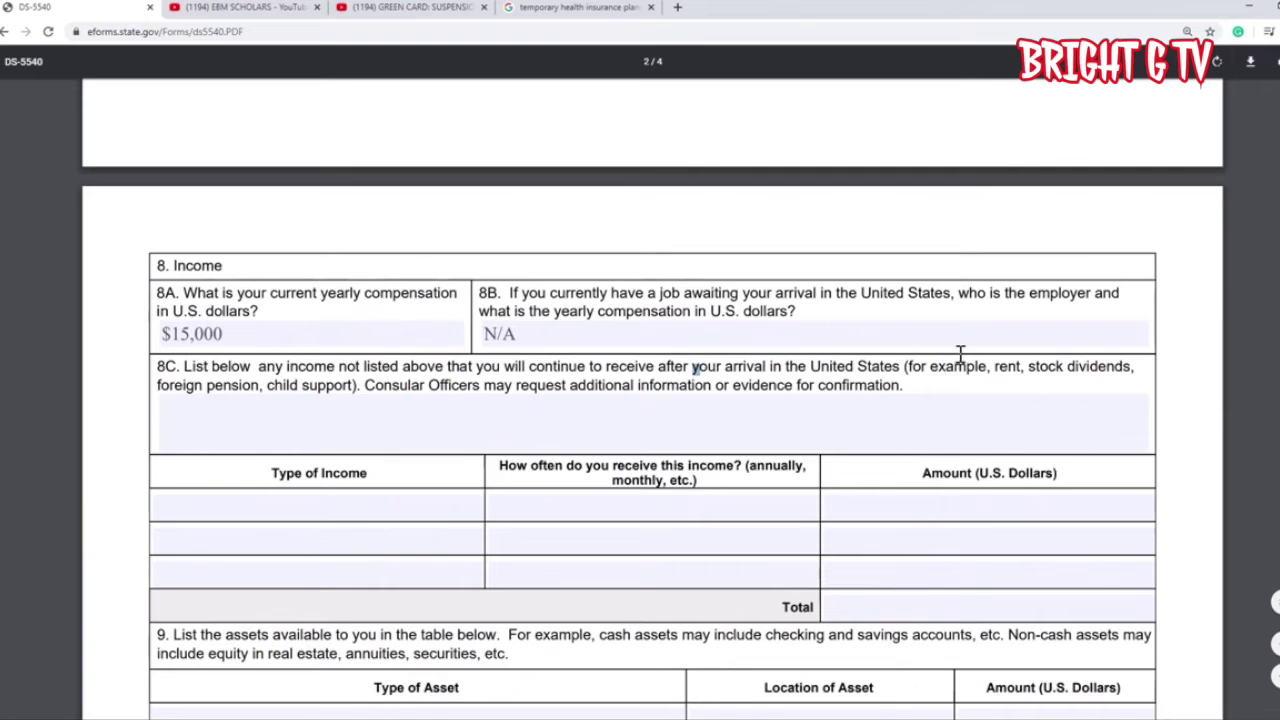
# - Highlight the question 8C income examples one after another: rent, stock, foreign pension and child support
pyautogui.moveTo(993, 366); pyautogui.dragTo(1020, 366)
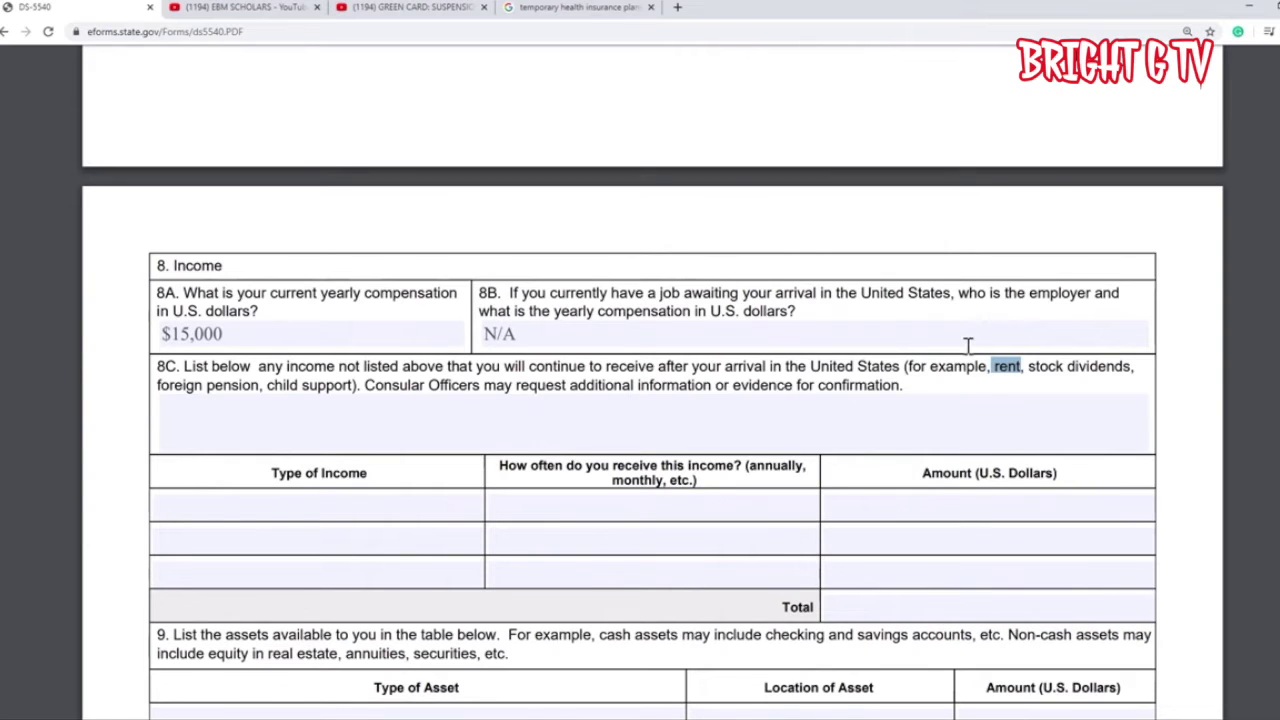
pyautogui.click(1020, 370)
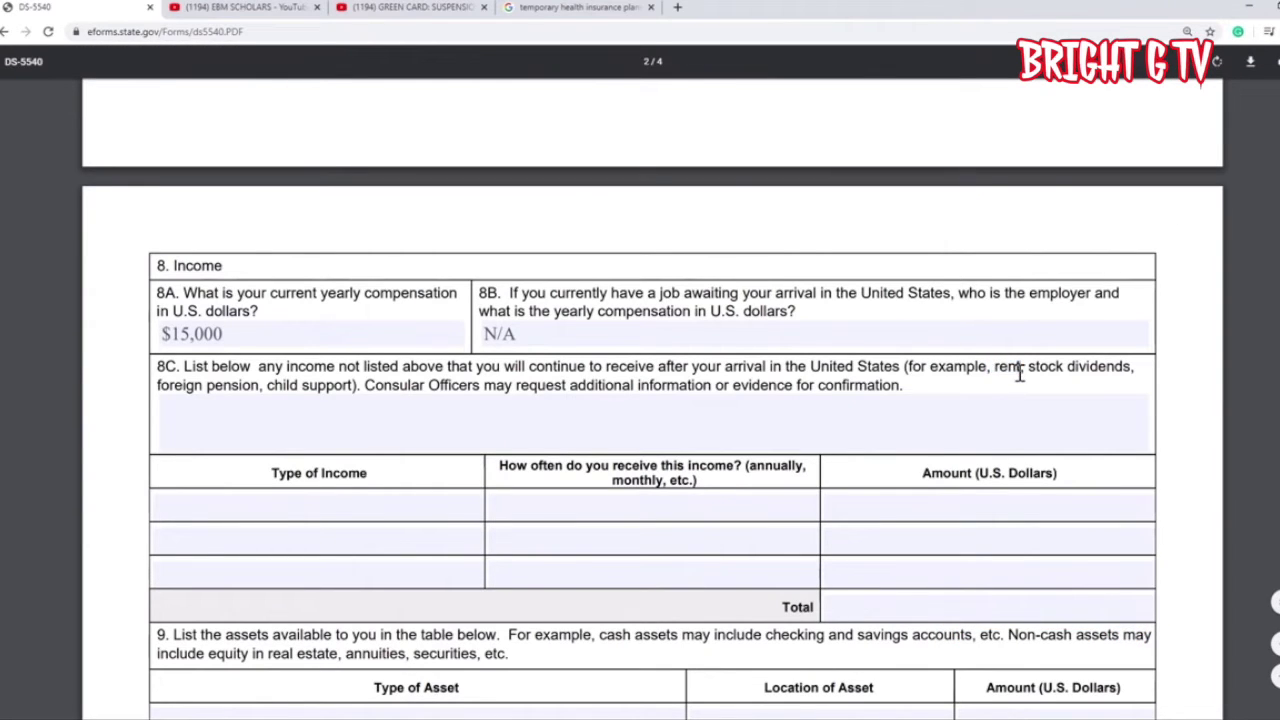
pyautogui.moveTo(1029, 368); pyautogui.dragTo(1066, 369)
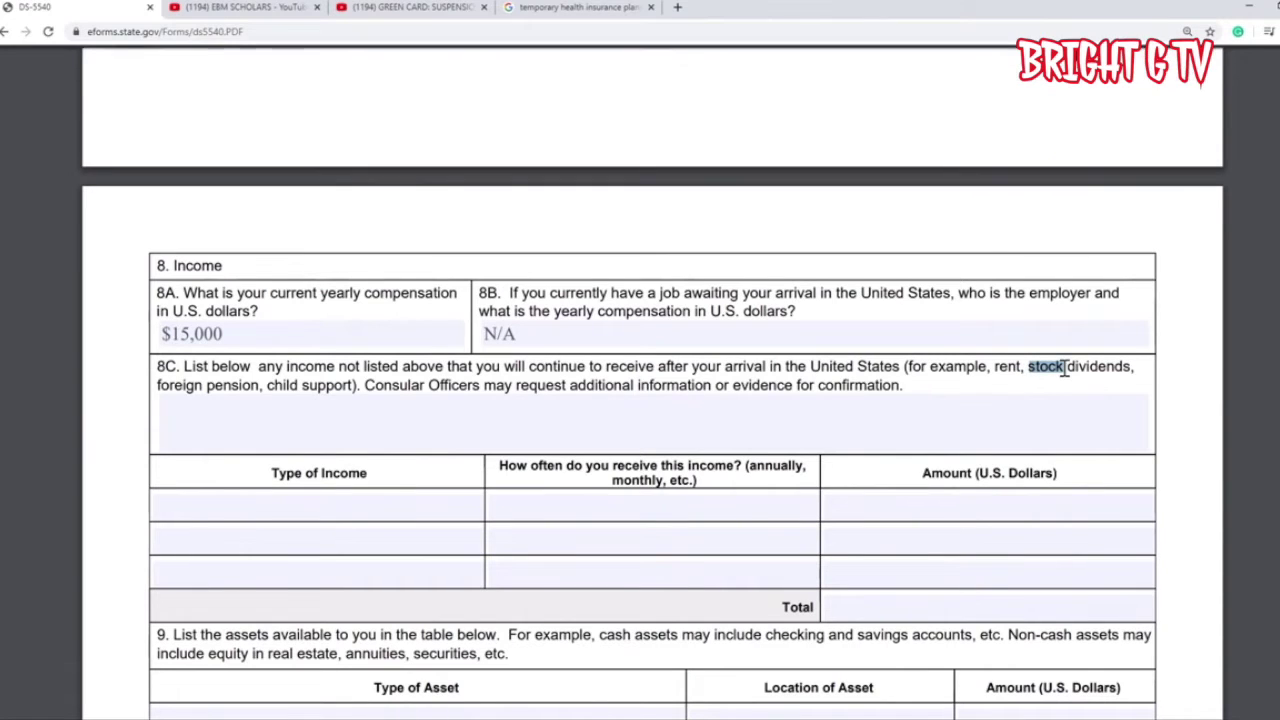
pyautogui.moveTo(262, 386); pyautogui.dragTo(153, 393)
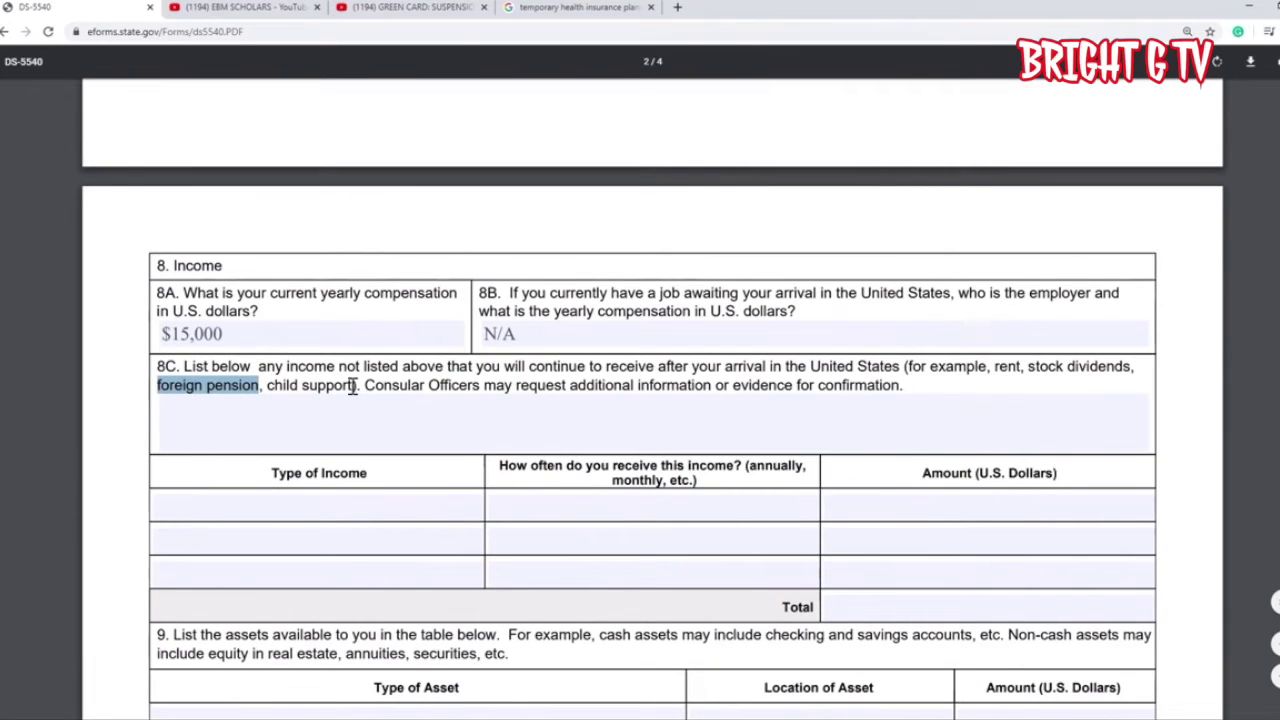
pyautogui.moveTo(354, 386); pyautogui.dragTo(281, 386)
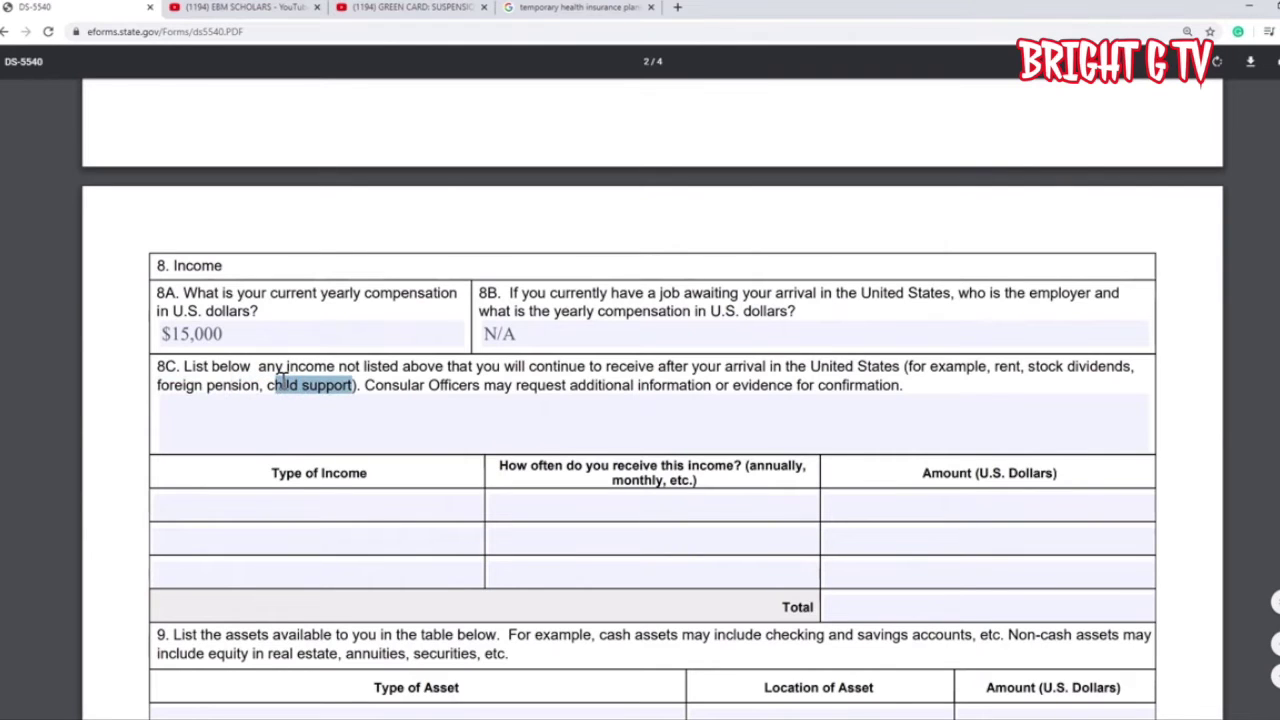
# - Check the 8A compensation entry against the 8C answer field, and return to the 8A field
pyautogui.click(254, 336)
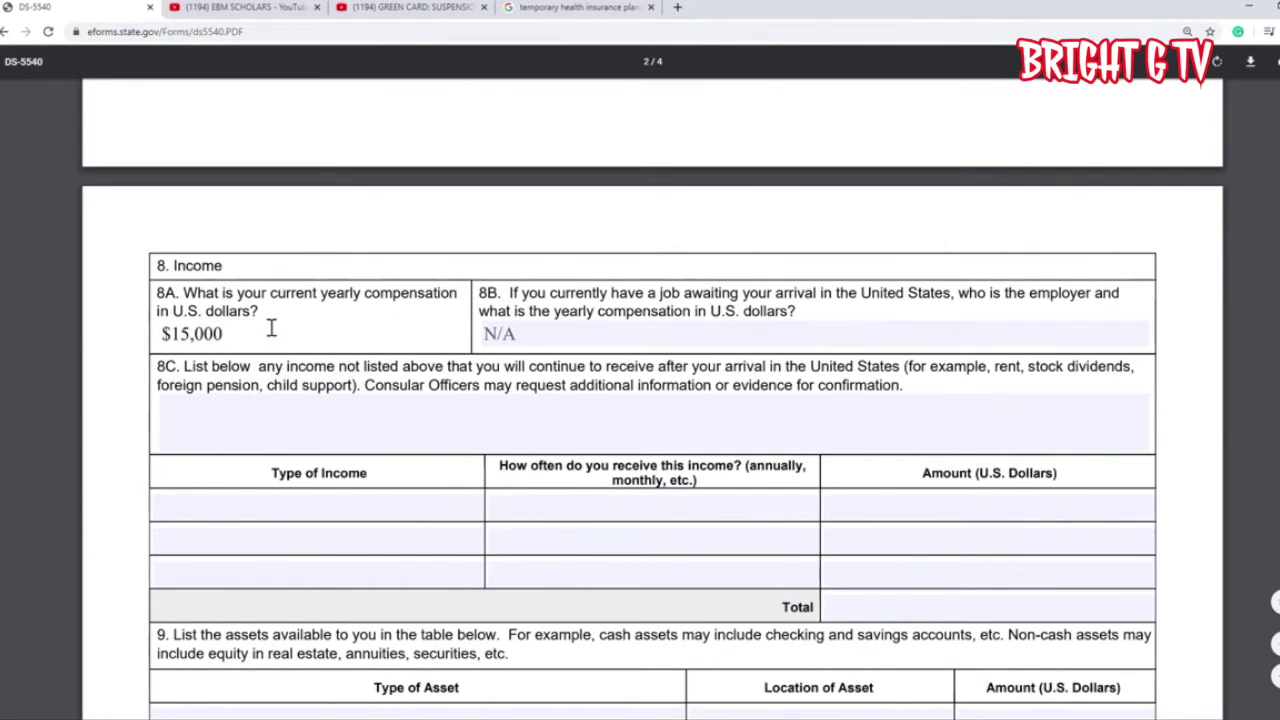
pyautogui.click(256, 417)
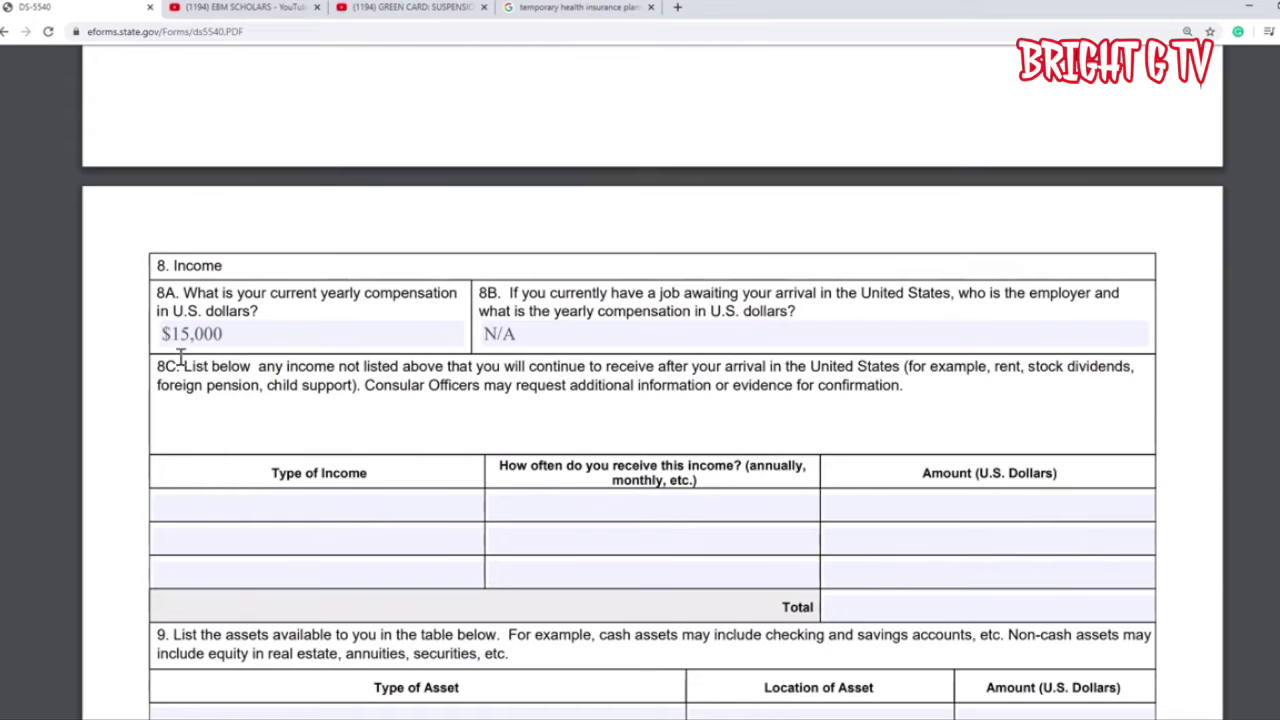
pyautogui.click(270, 340)
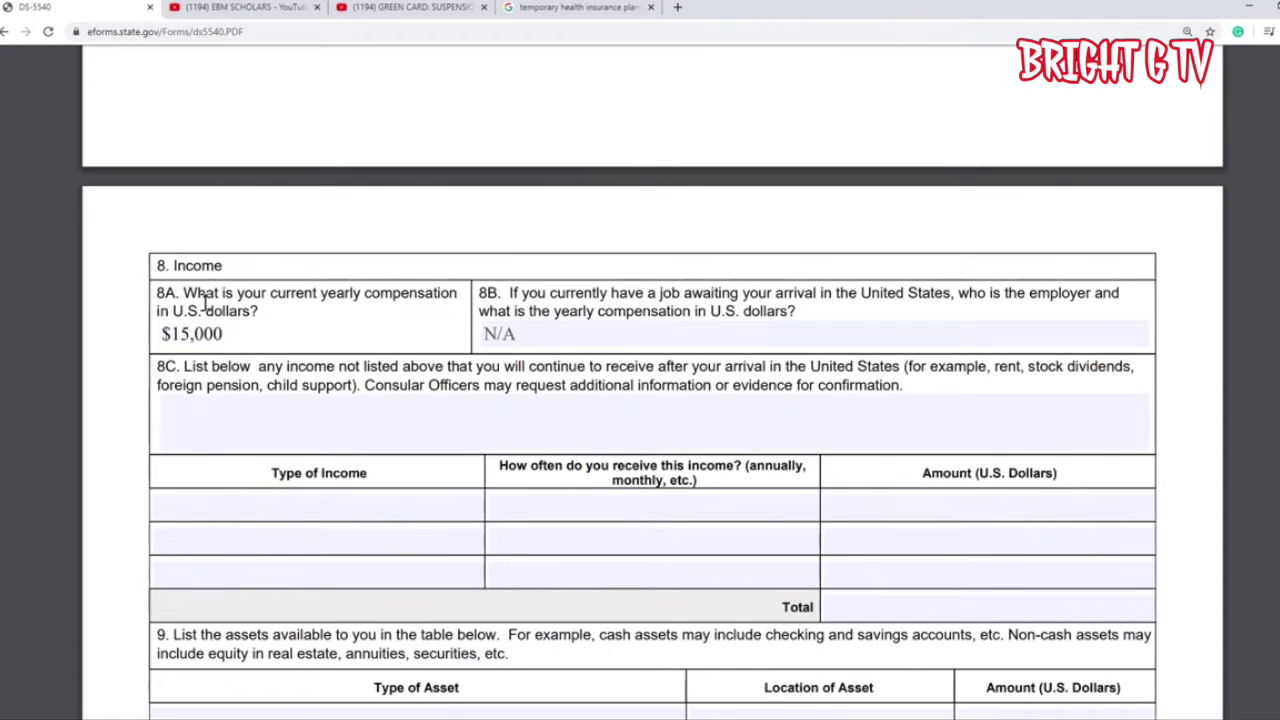
# - Enter $10,000/YEAR as the continuing income in the question 8C answer field
pyautogui.click(192, 424)
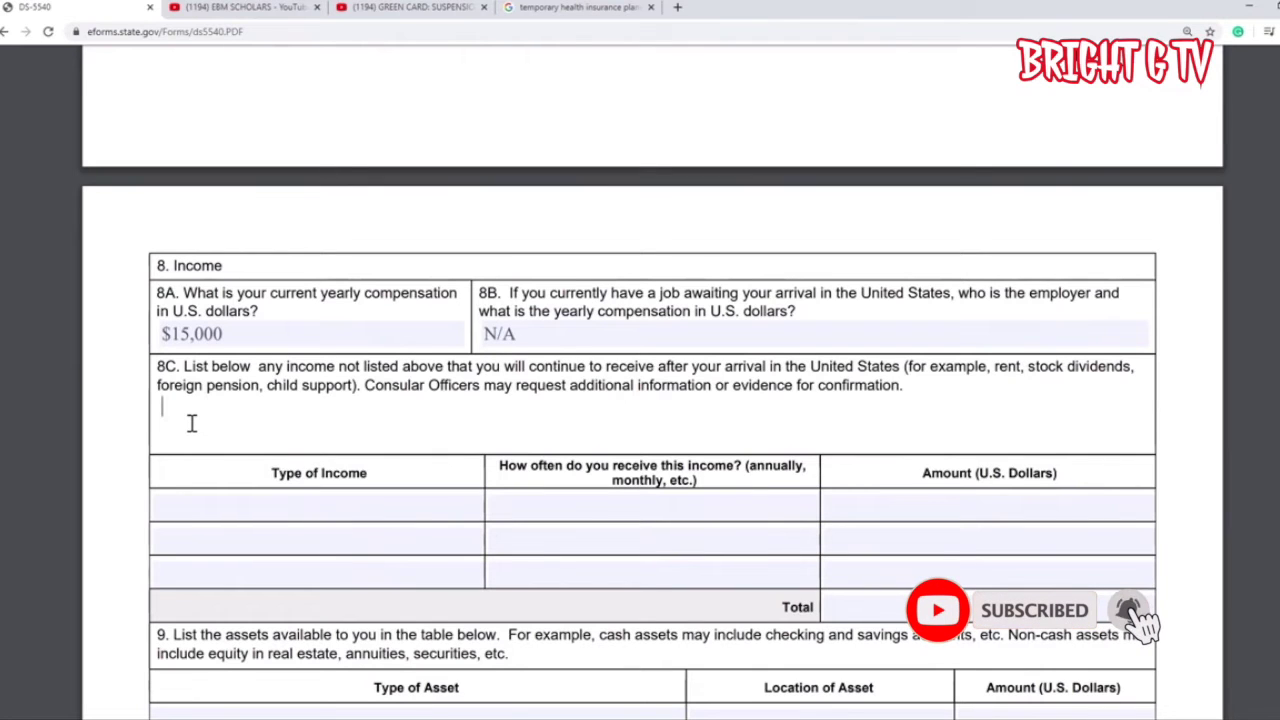
pyautogui.write('$')
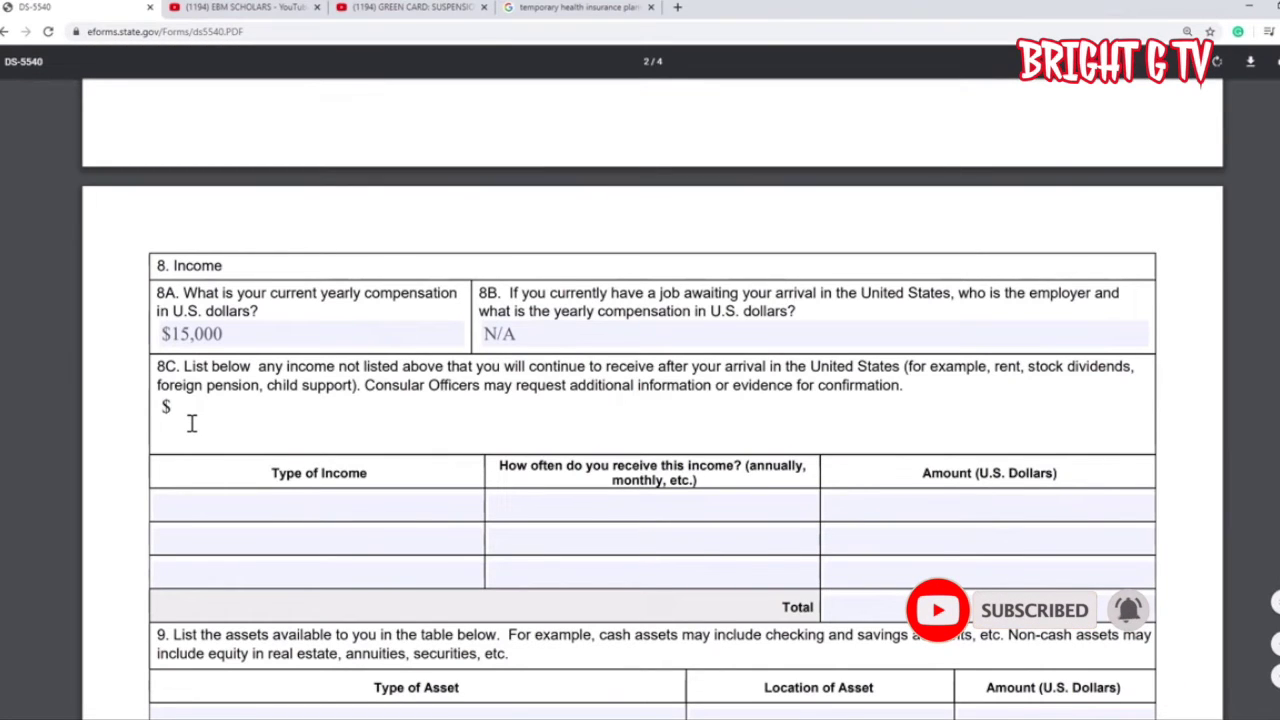
pyautogui.write('10')
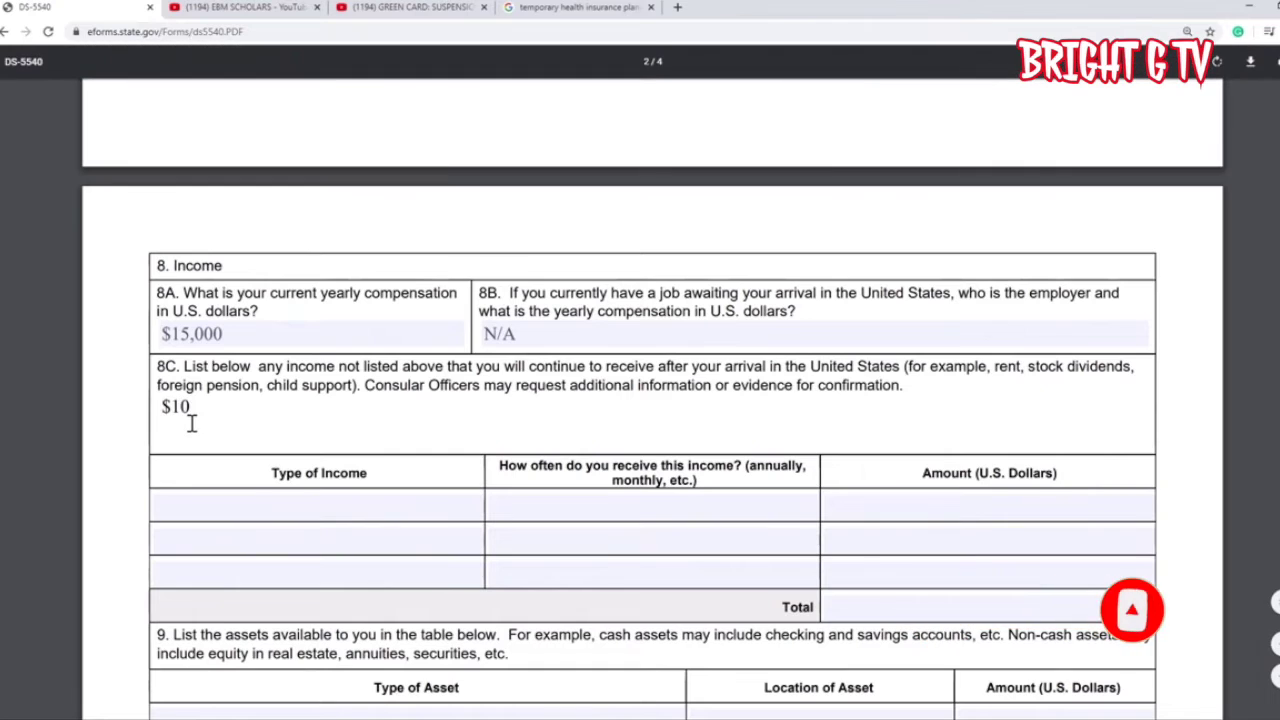
pyautogui.write(',000/YEAR')
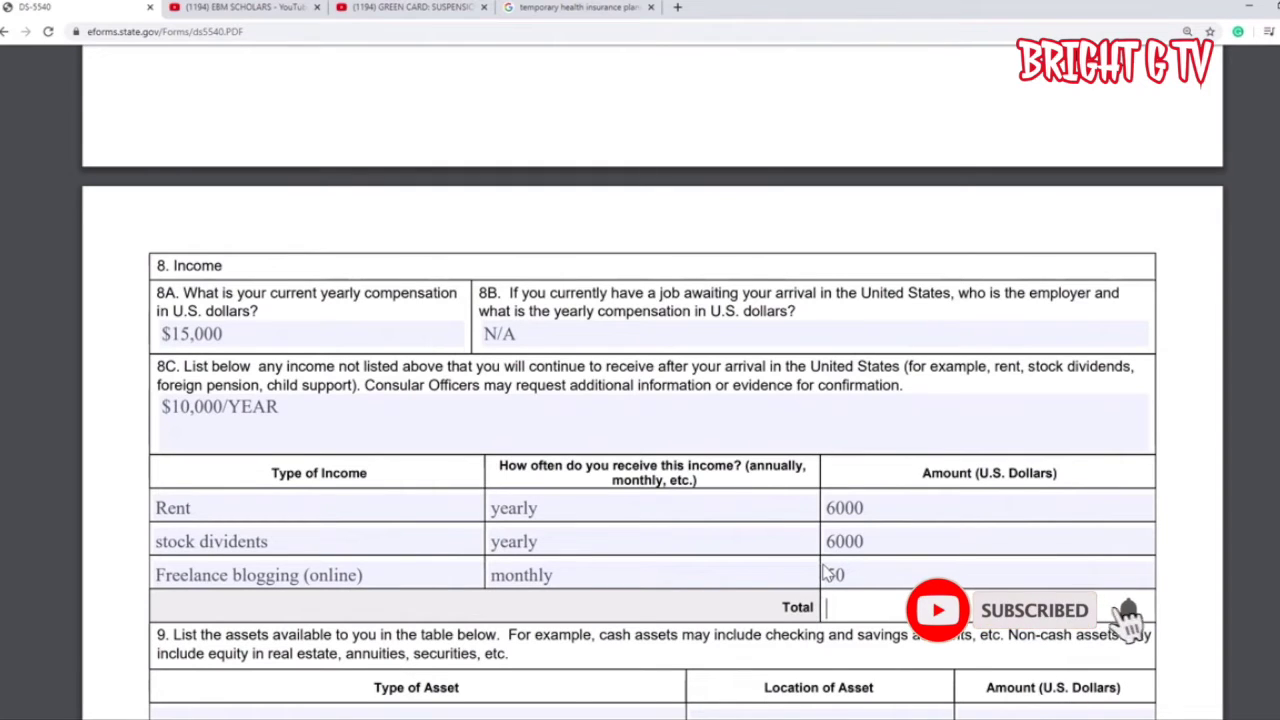
# - Enter 12600 per year as the total of the question 8C income table
pyautogui.write('12')
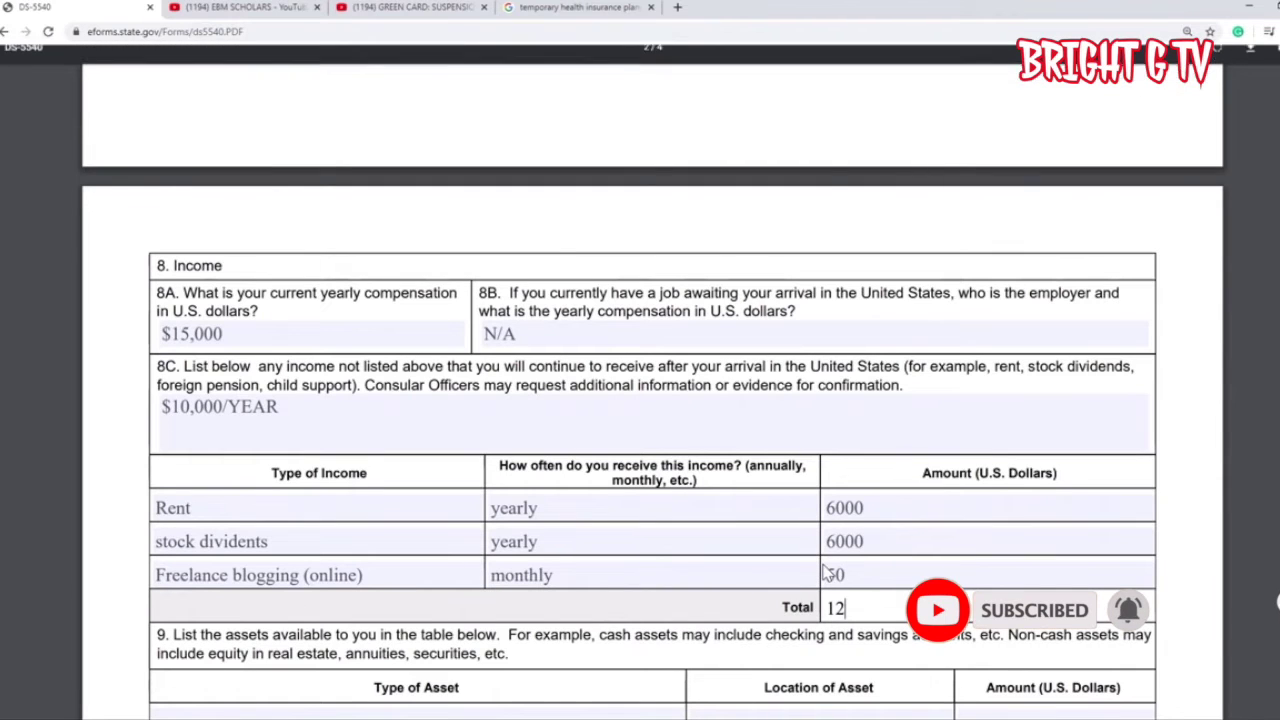
pyautogui.write('600')
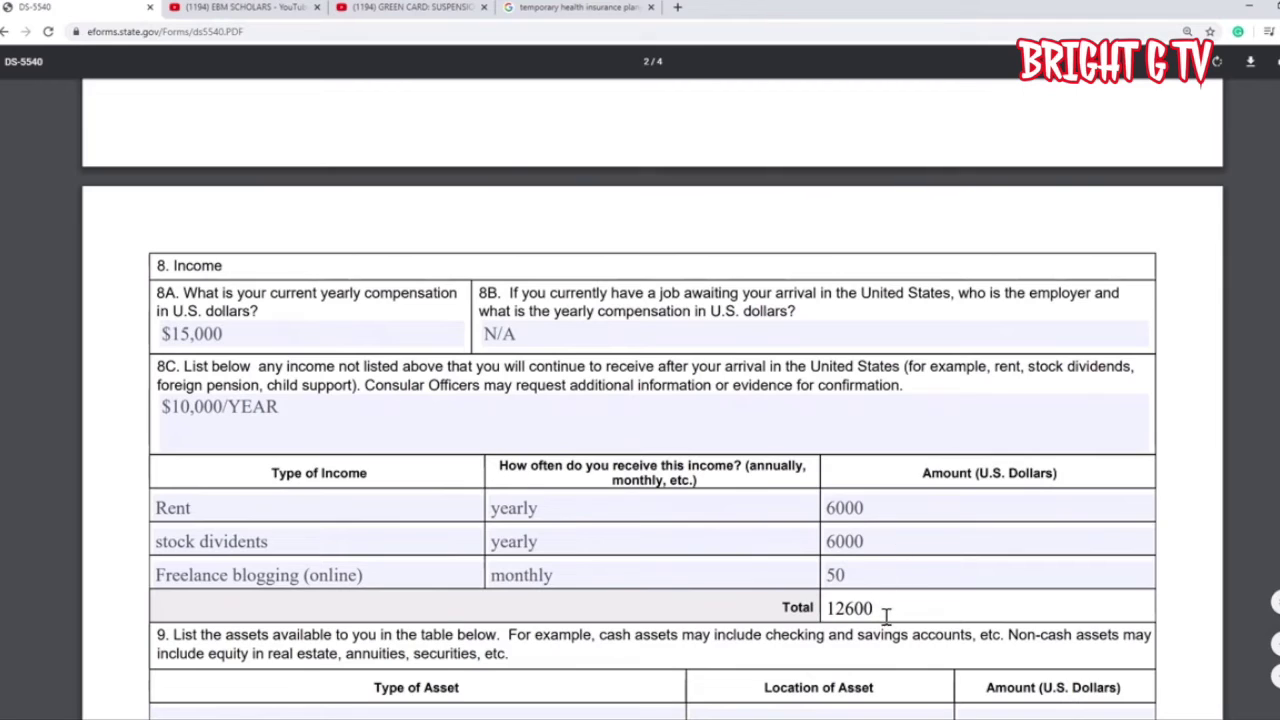
pyautogui.write(' per year')
# - Correct the question 8C continuing income answer to $12,600/YEAR
pyautogui.click(186, 405)
pyautogui.press('BackSpace')
pyautogui.write('2')
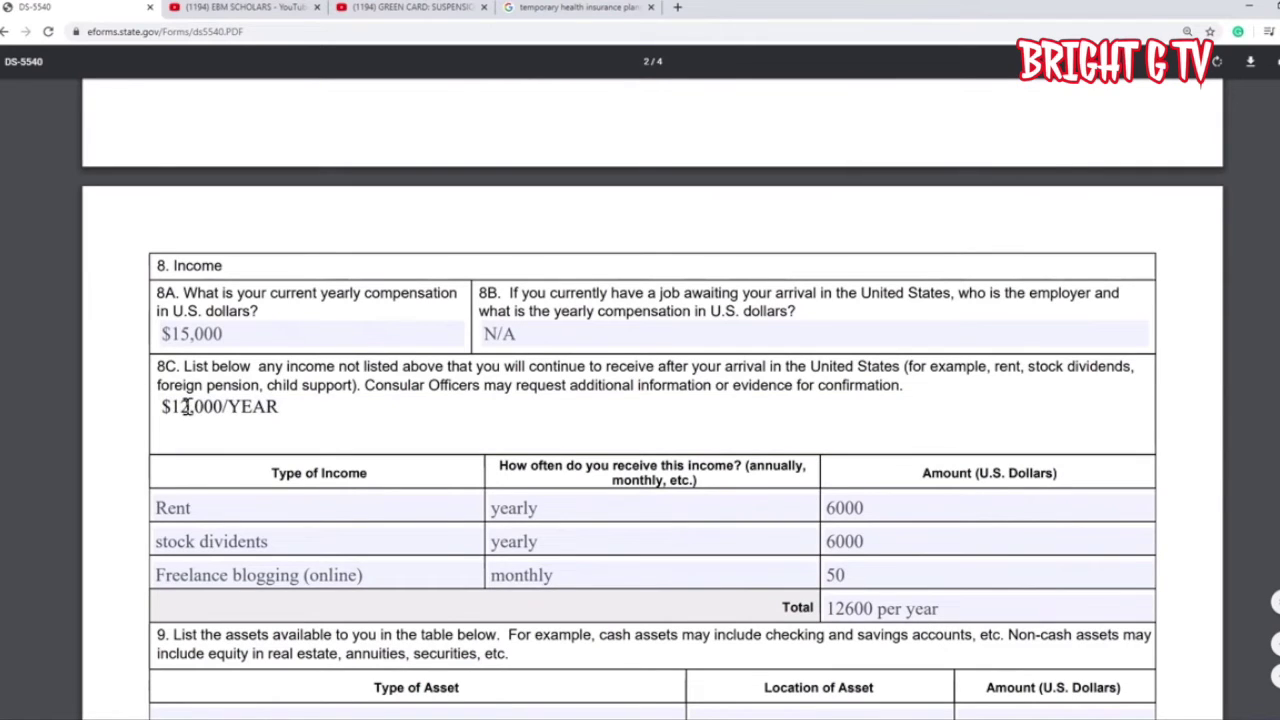
pyautogui.press('Right')
pyautogui.press('Right')
pyautogui.press('BackSpace')
pyautogui.write('6')
# - Add a thousands comma to the income table total so it reads 12,600 per year
pyautogui.scroll(-3, 316, 410)
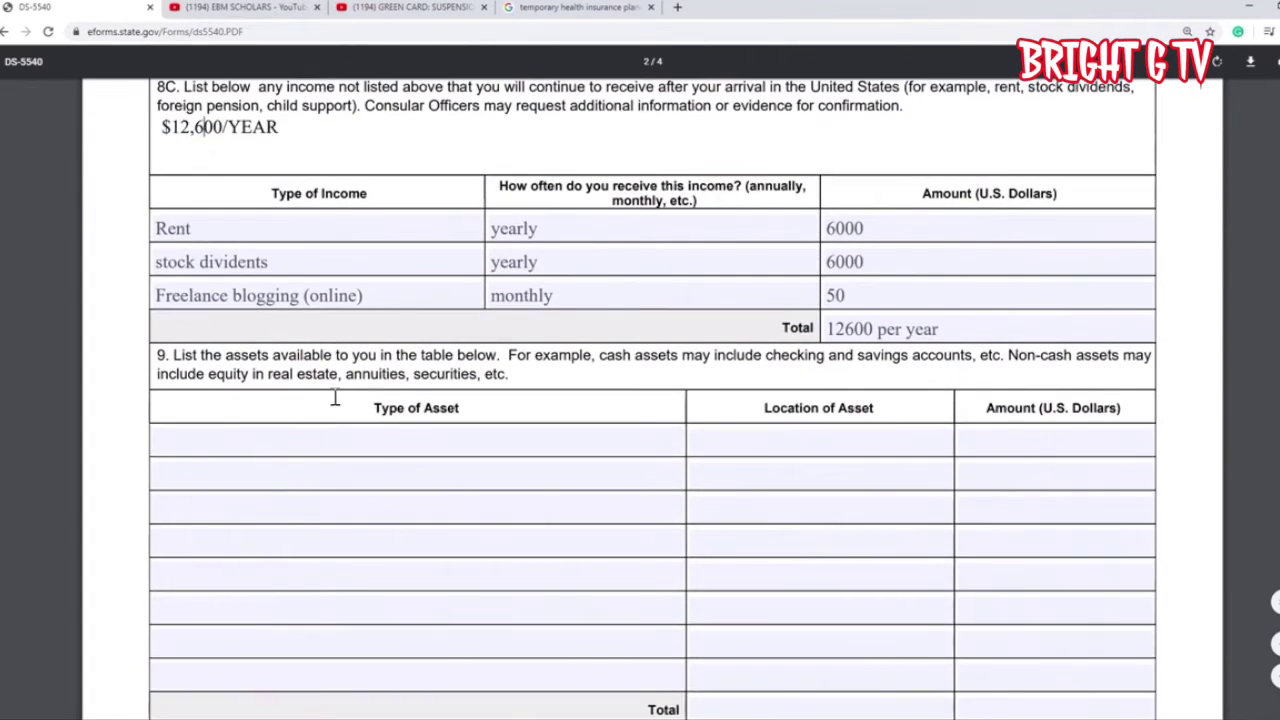
pyautogui.click(845, 329)
pyautogui.write(',')
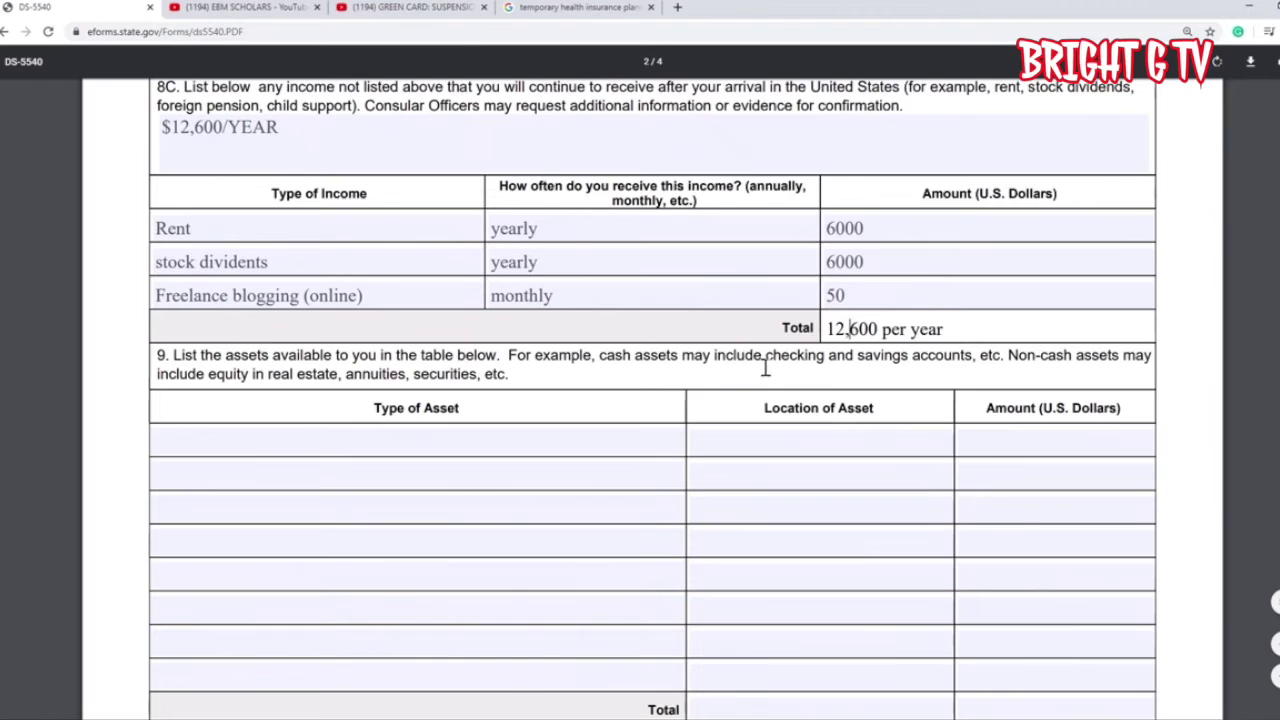
# - Choose Checking - Bank Account as the asset type in the first row of the question 9 table
pyautogui.click(252, 448)
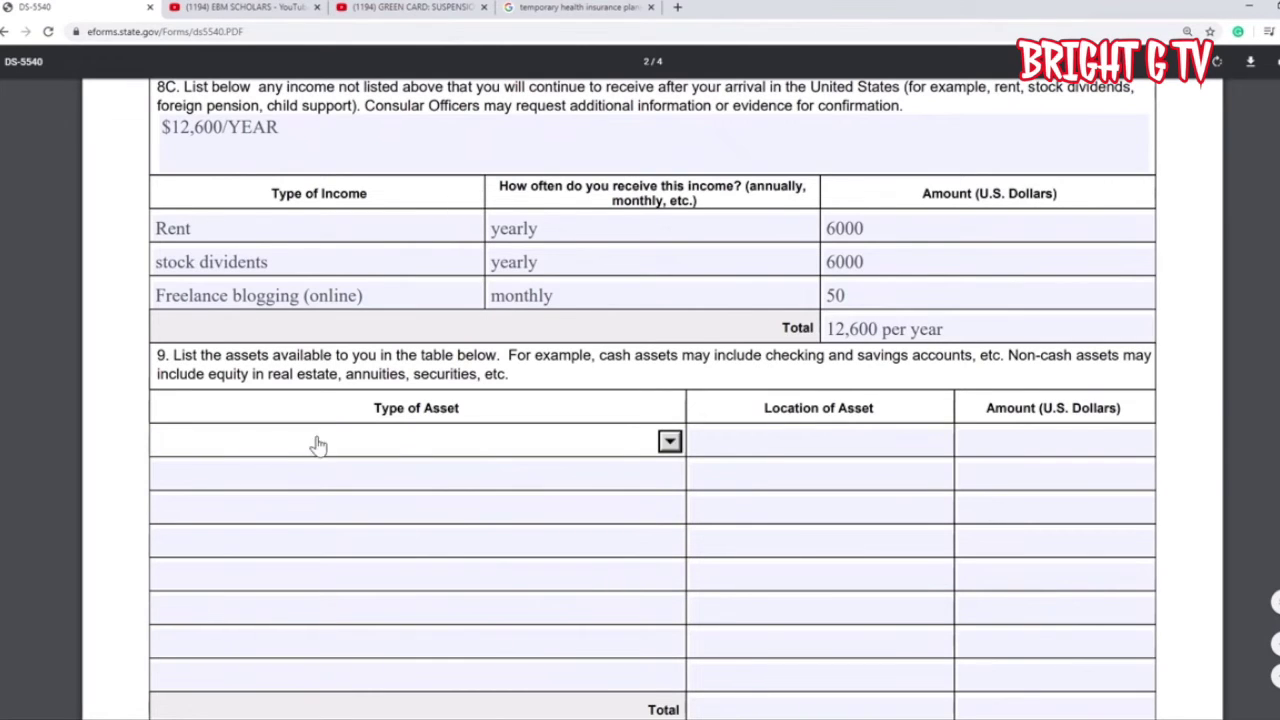
pyautogui.click(669, 441)
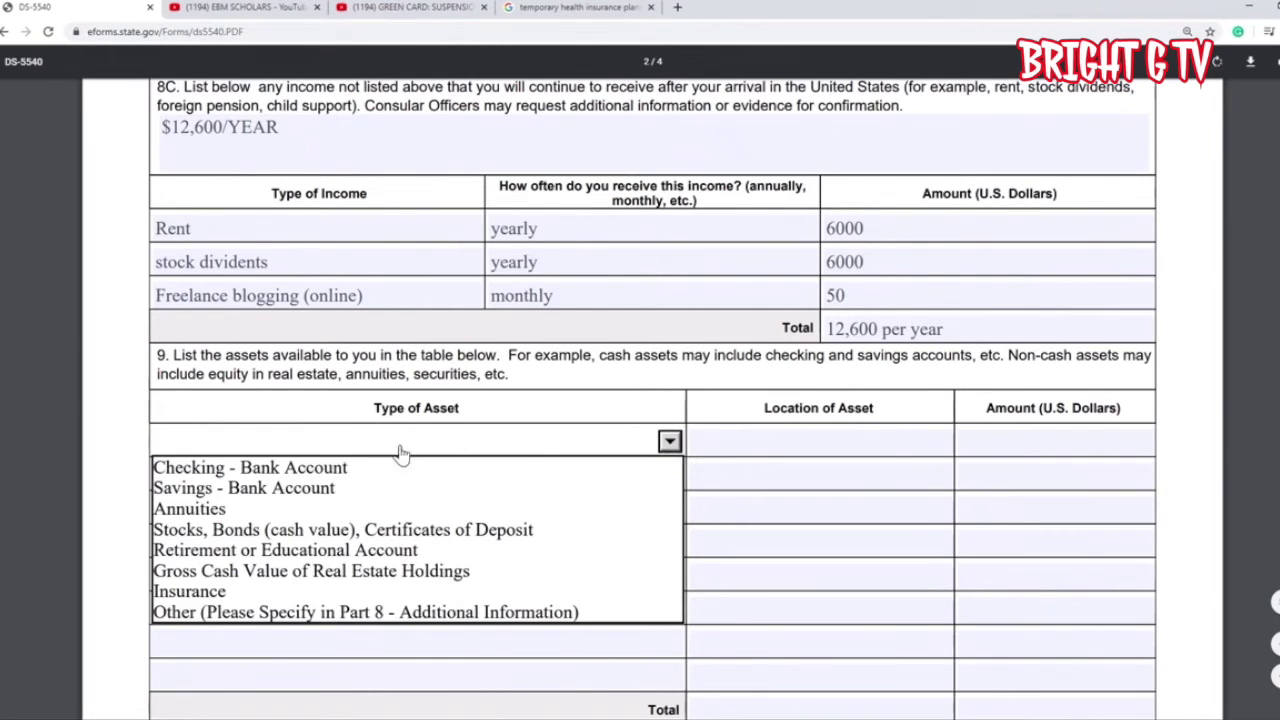
pyautogui.click(310, 468)
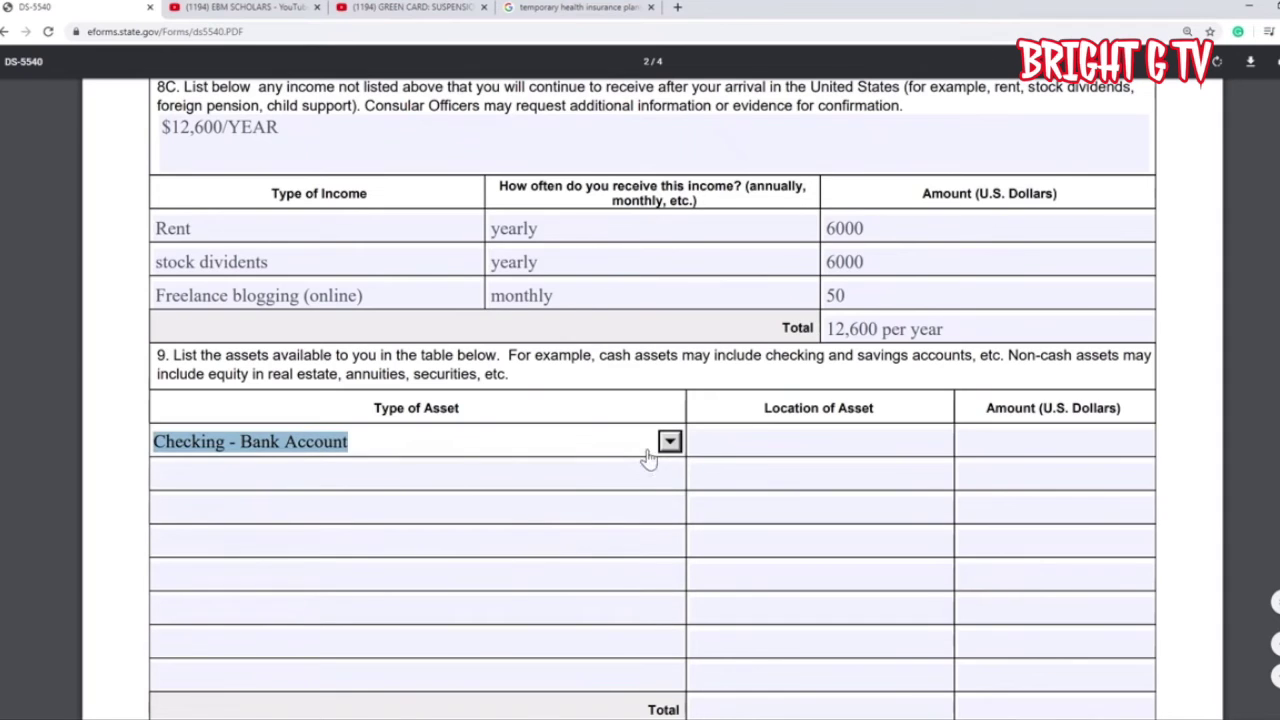
# - Fill in the checking account row with Commercial Bank as the asset location and 3000 as the amount
pyautogui.click(722, 441)
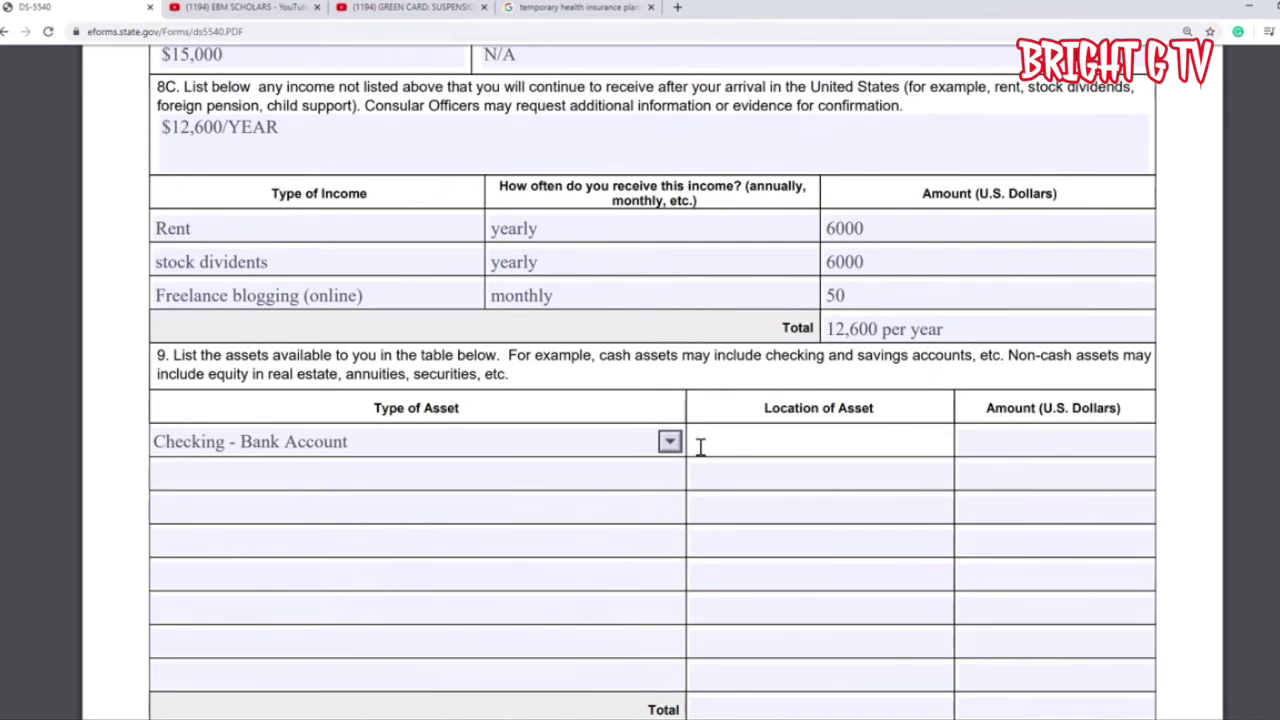
pyautogui.write('3000')
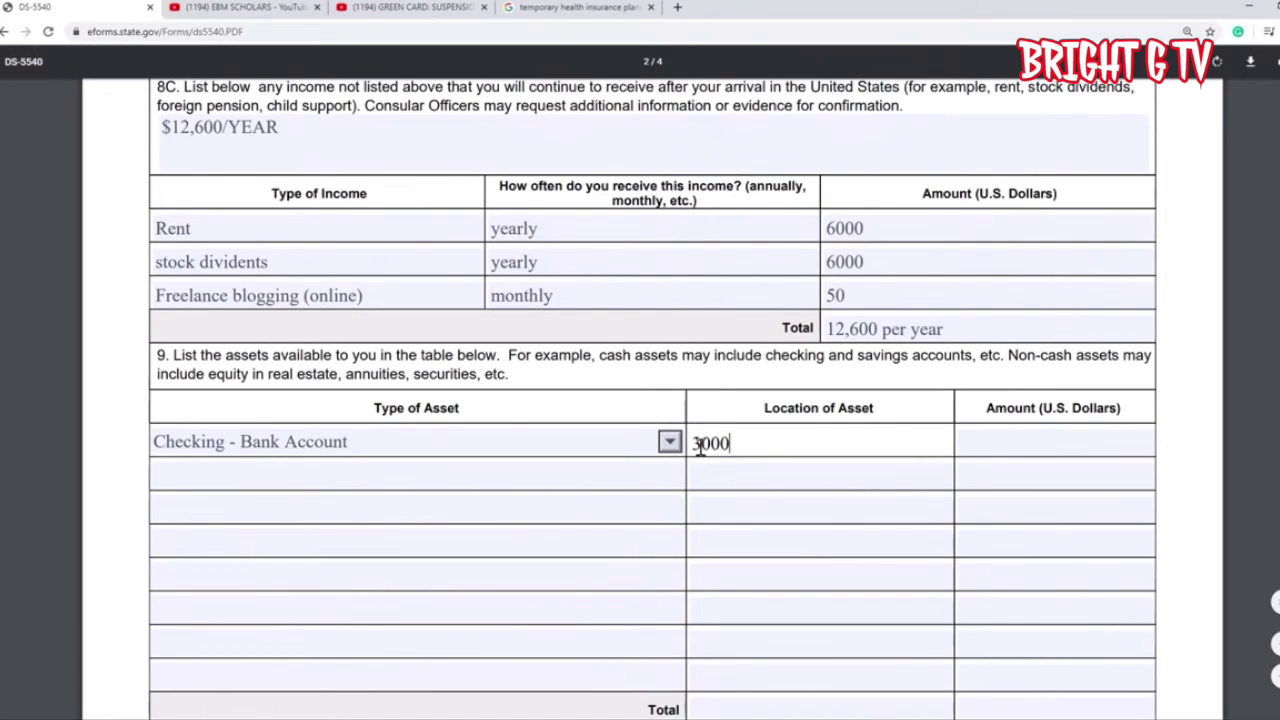
pyautogui.press('BackSpace')
pyautogui.press('BackSpace')
pyautogui.press('BackSpace')
pyautogui.press('BackSpace')
pyautogui.write('Commercial Bank')
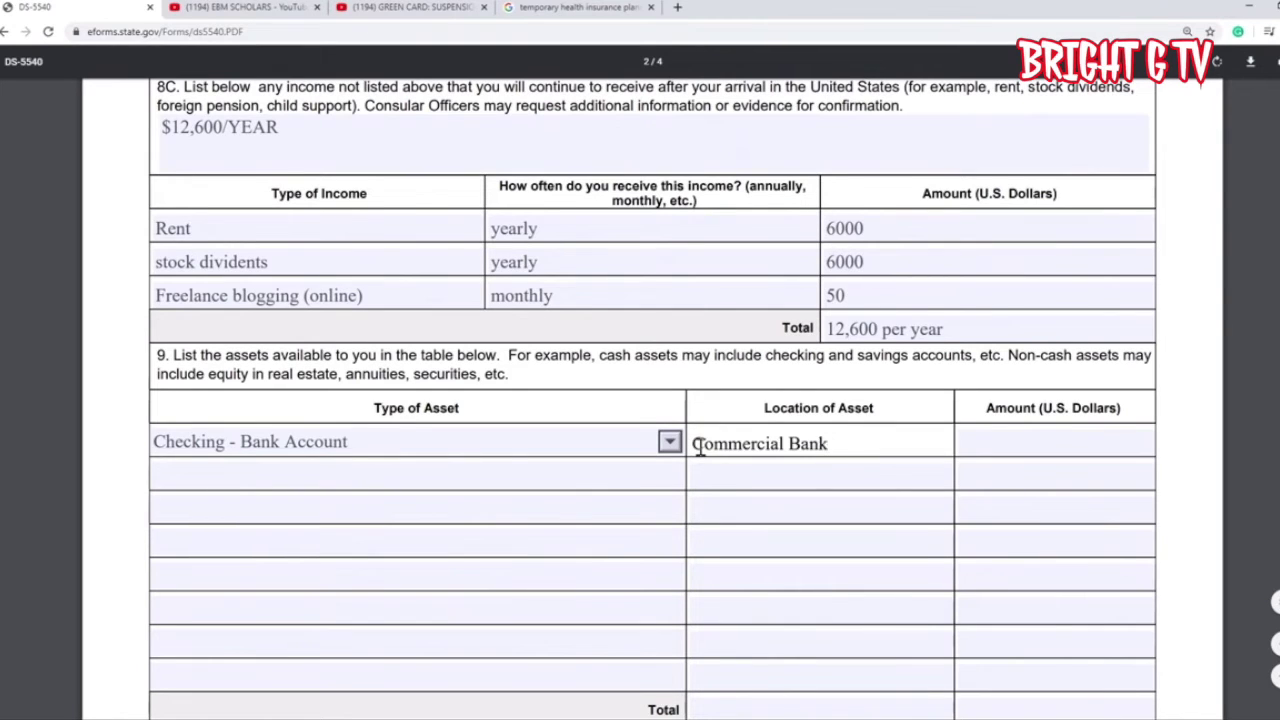
pyautogui.press('Tab')
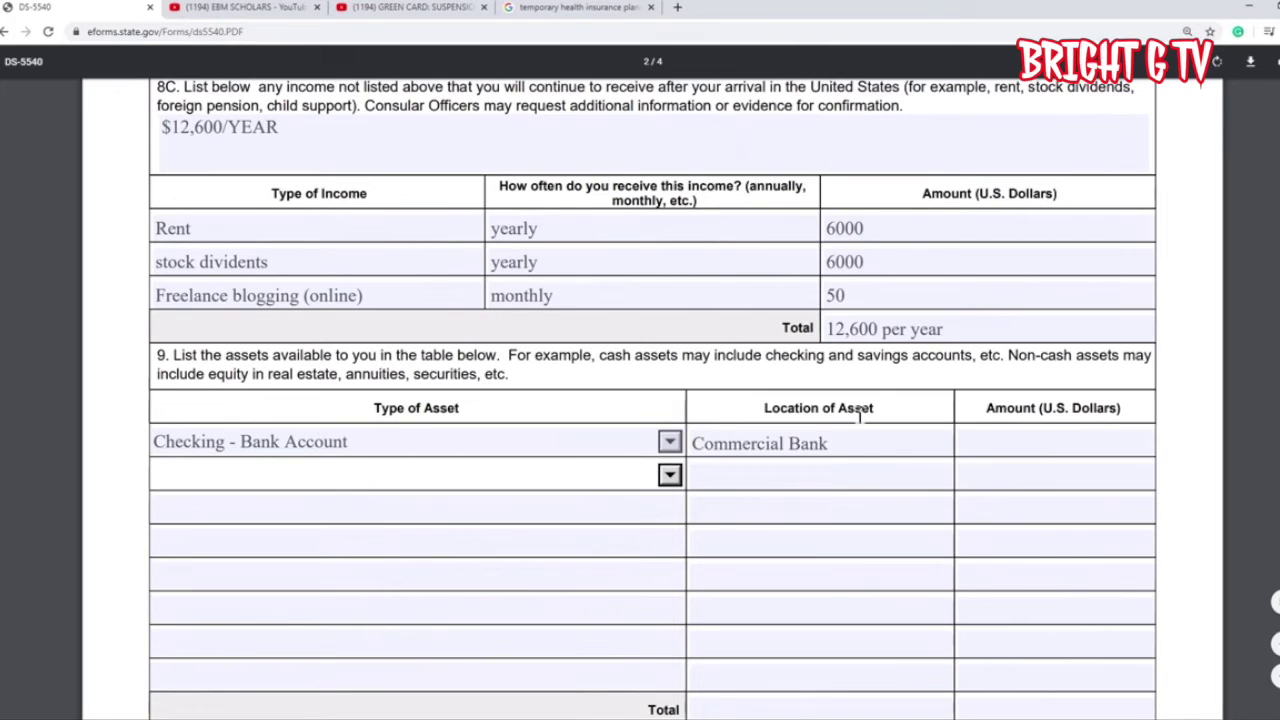
pyautogui.click(963, 442)
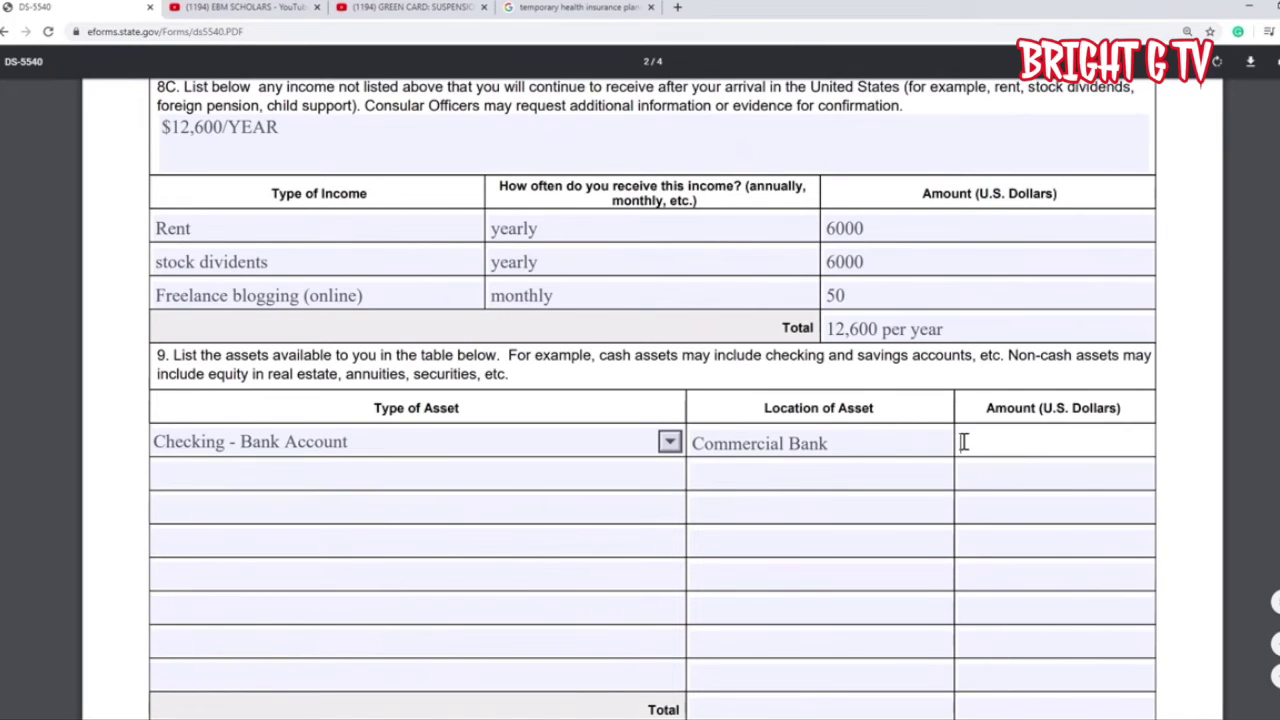
pyautogui.write('100')
pyautogui.write('000')
# - List Savings - Bank Account as the second asset, located at Commercial Bank
pyautogui.click(669, 475)
pyautogui.click(620, 527)
pyautogui.click(766, 475)
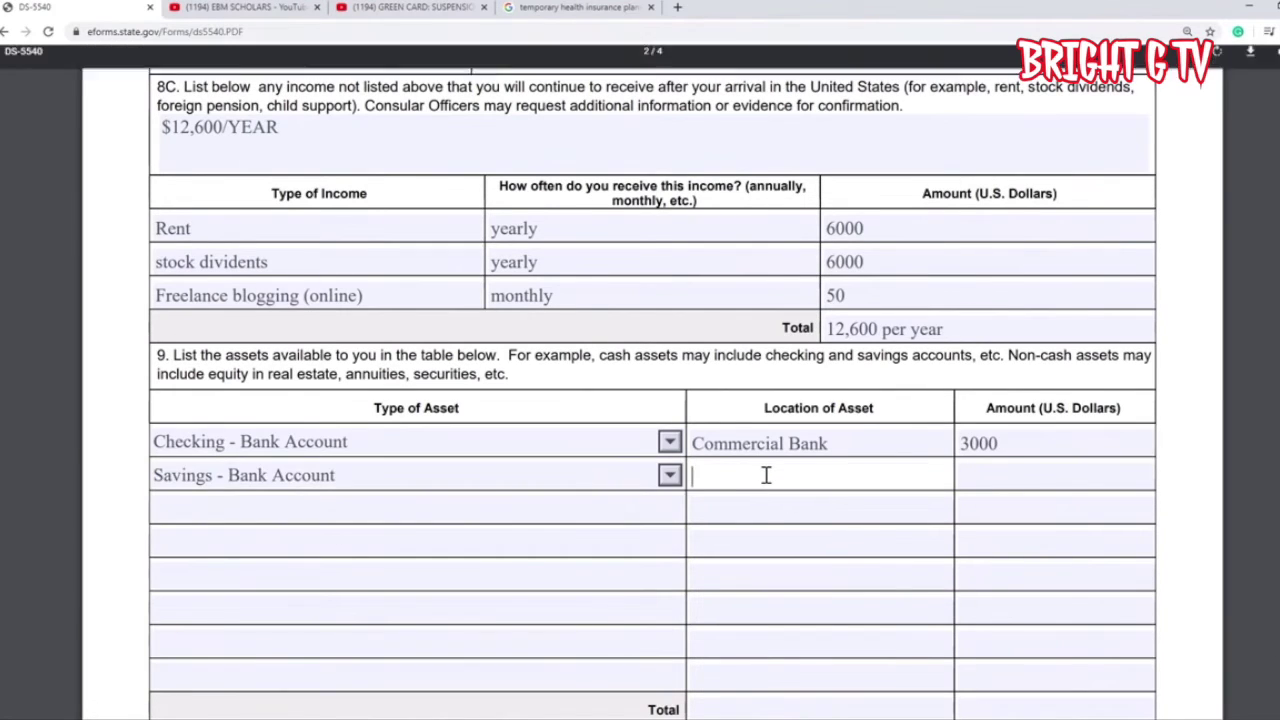
pyautogui.write('Commercial Bank')
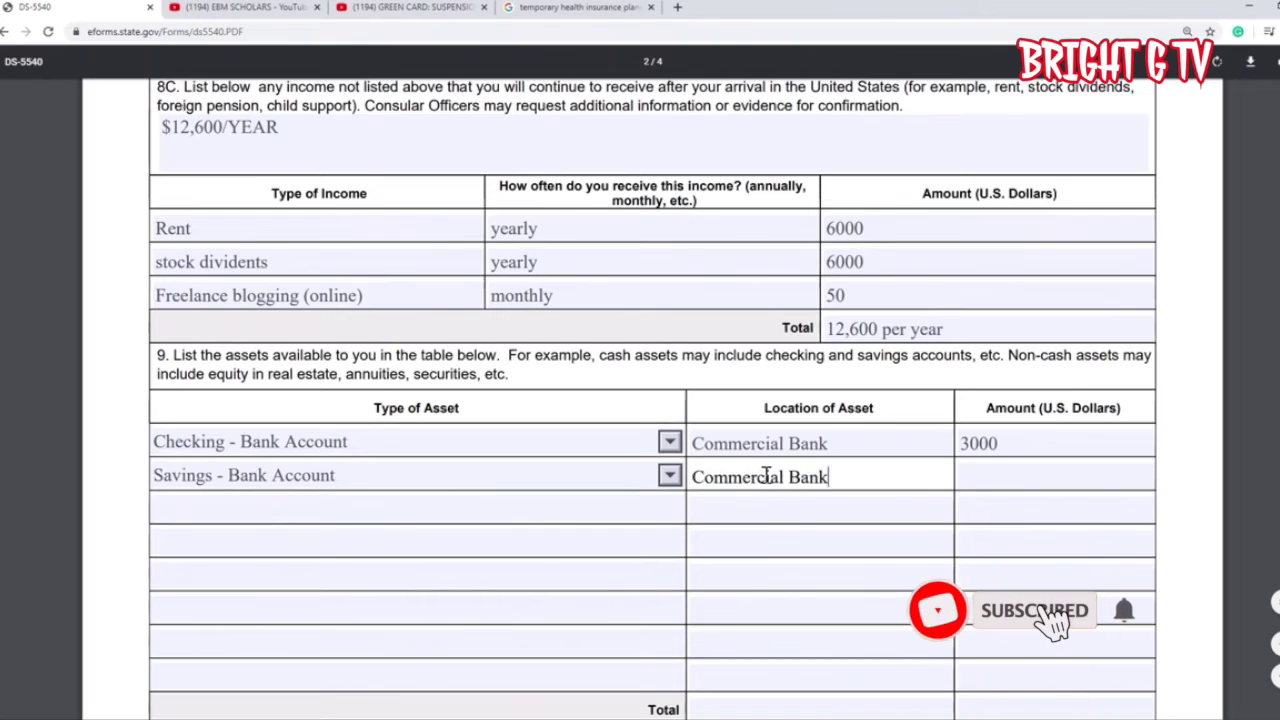
pyautogui.press('Tab')
# - Enter 200 as the amount for the savings account asset
pyautogui.click(987, 467)
pyautogui.write('5000')
pyautogui.press('BackSpace')
pyautogui.press('BackSpace')
pyautogui.press('BackSpace')
pyautogui.press('BackSpace')
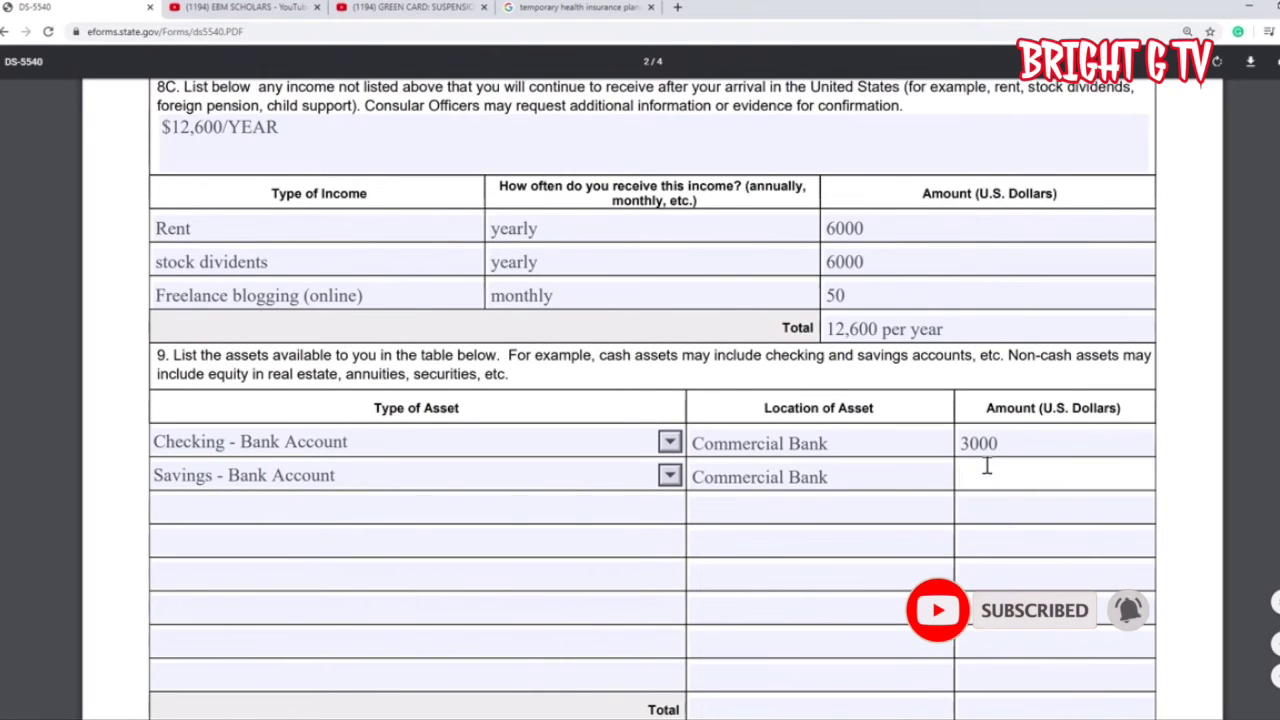
pyautogui.write('200')
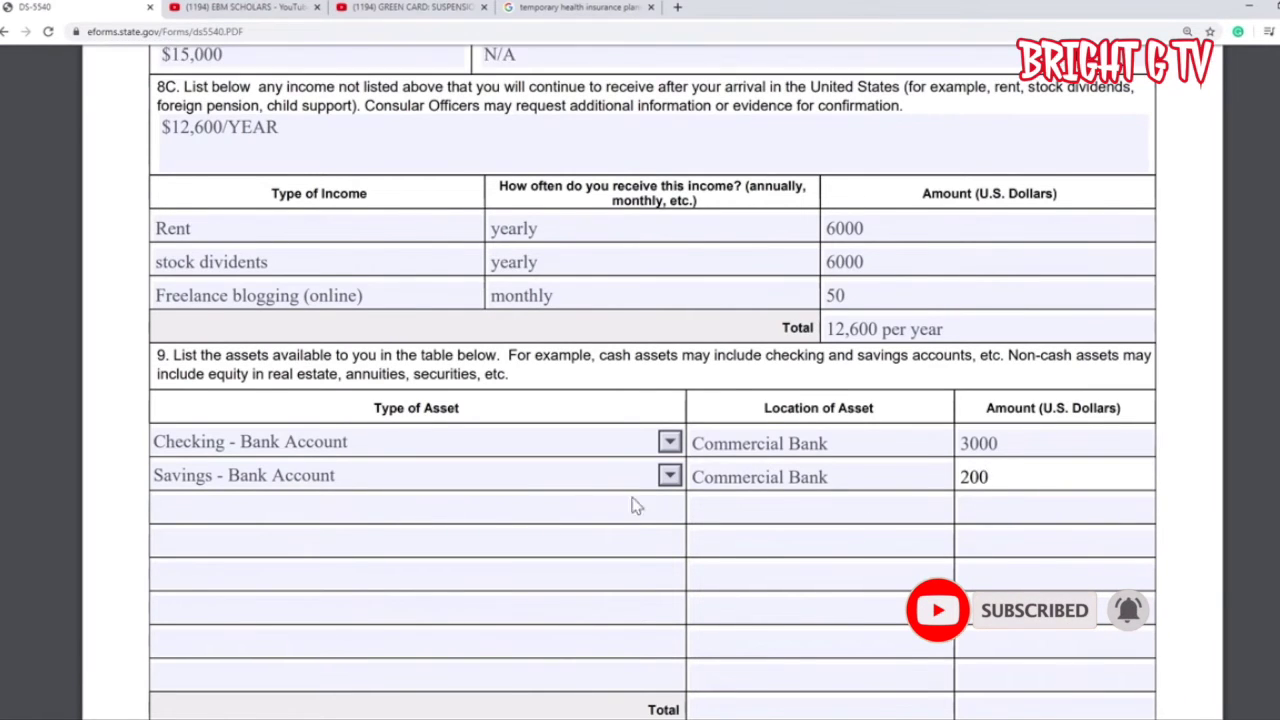
# - List Other (Please Specify in Part 8 - Additional Information) as the third asset with Apartment as its location
pyautogui.click(668, 509)
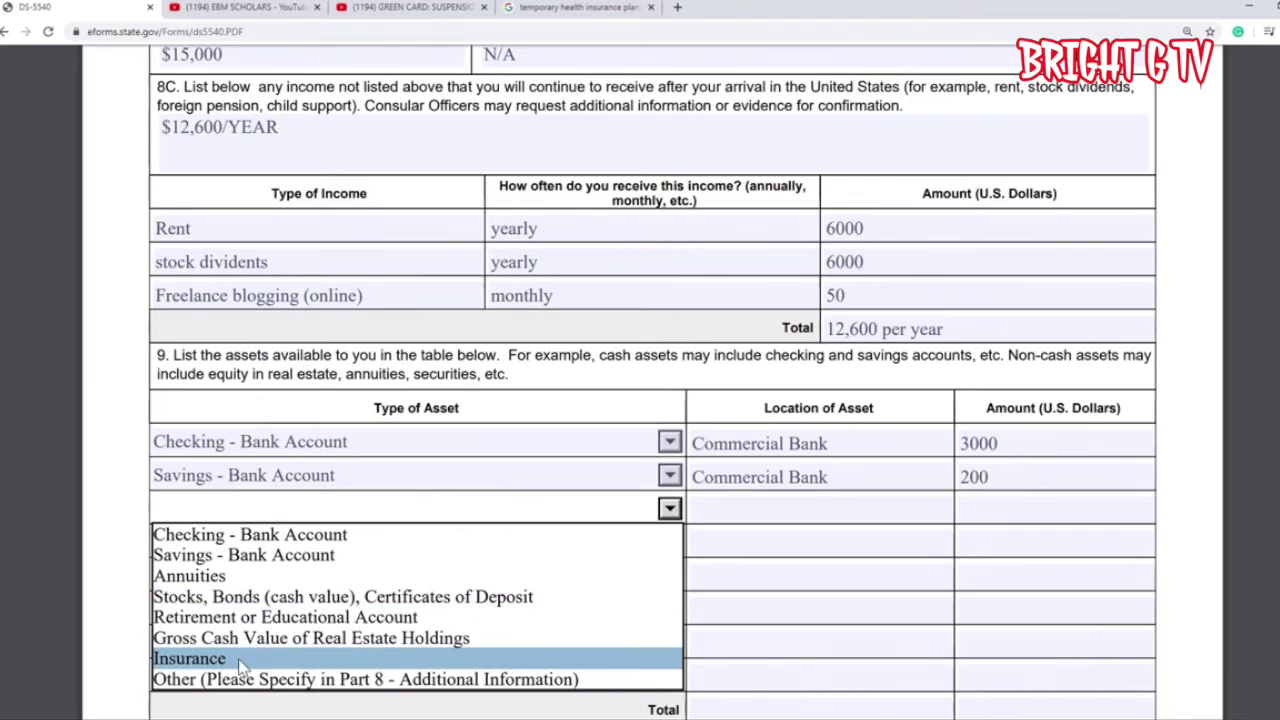
pyautogui.click(334, 682)
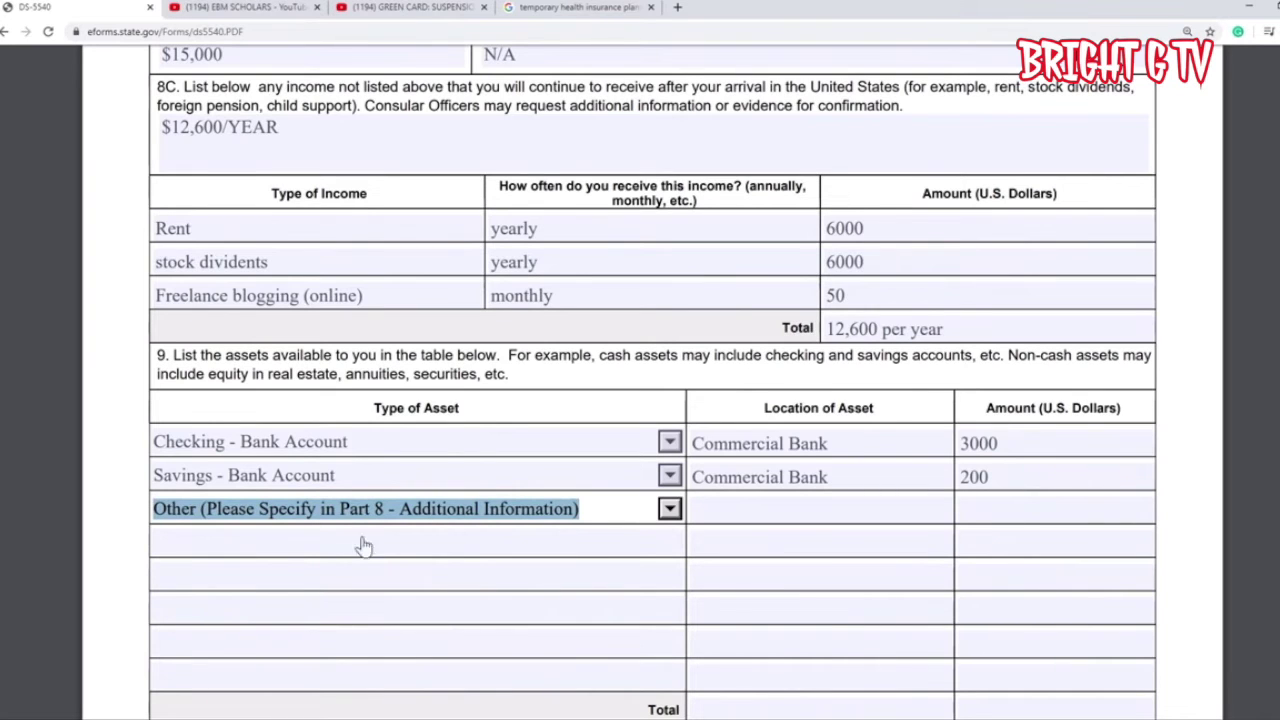
pyautogui.scroll(1, 600, 527)
pyautogui.click(729, 588)
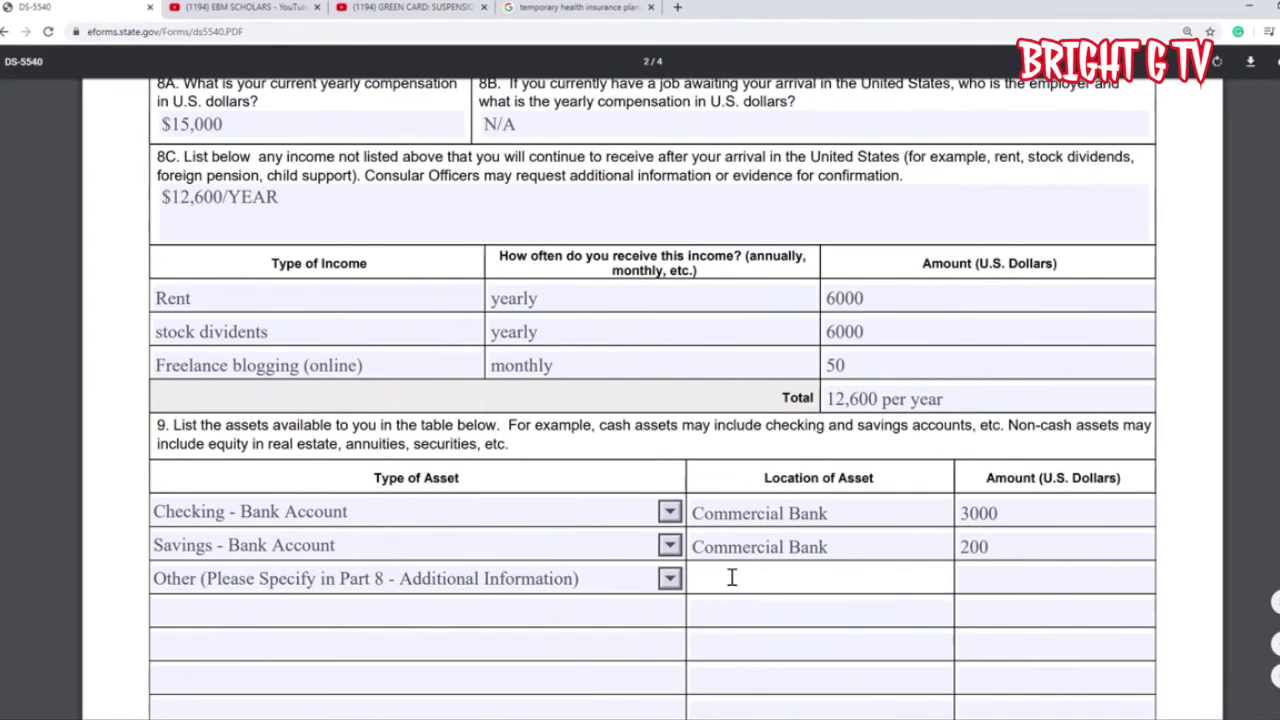
pyautogui.write('Apartment')
pyautogui.click(1012, 576)
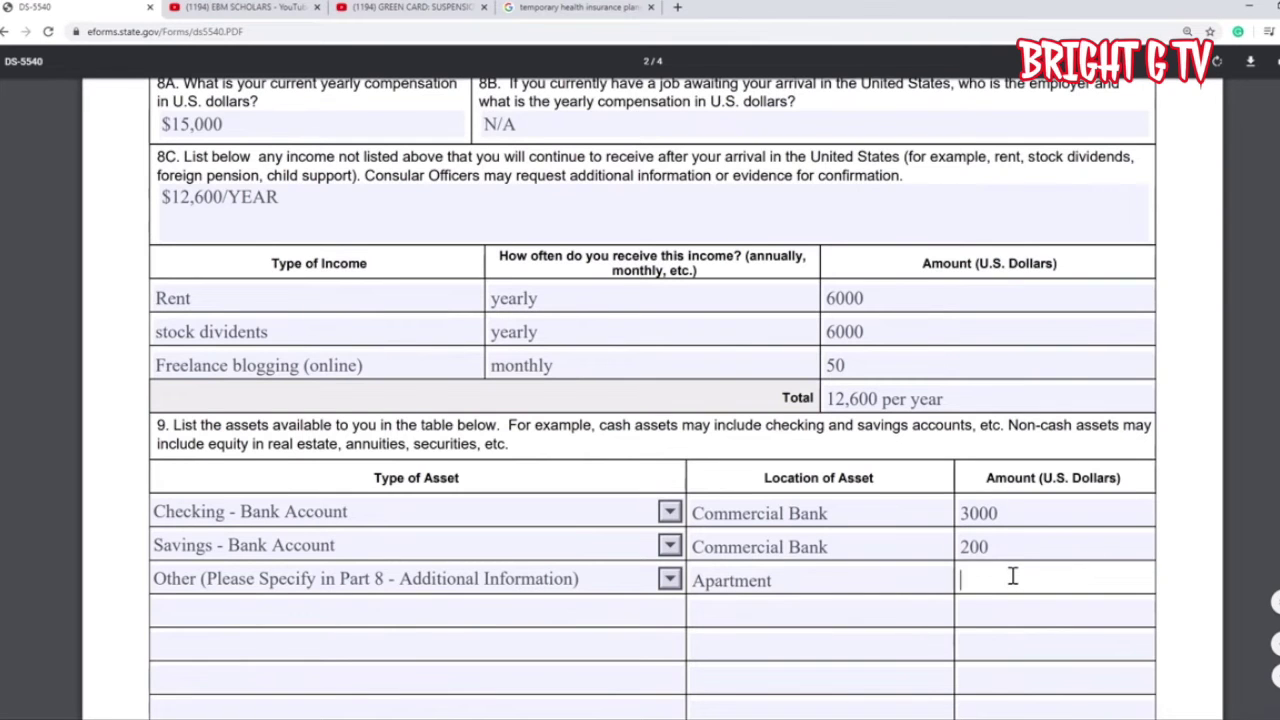
# - Choose Retirement or Educational Account as the fourth asset type in the question 9 table
pyautogui.scroll(-2, 1010, 575)
pyautogui.scroll(-1, 1010, 575)
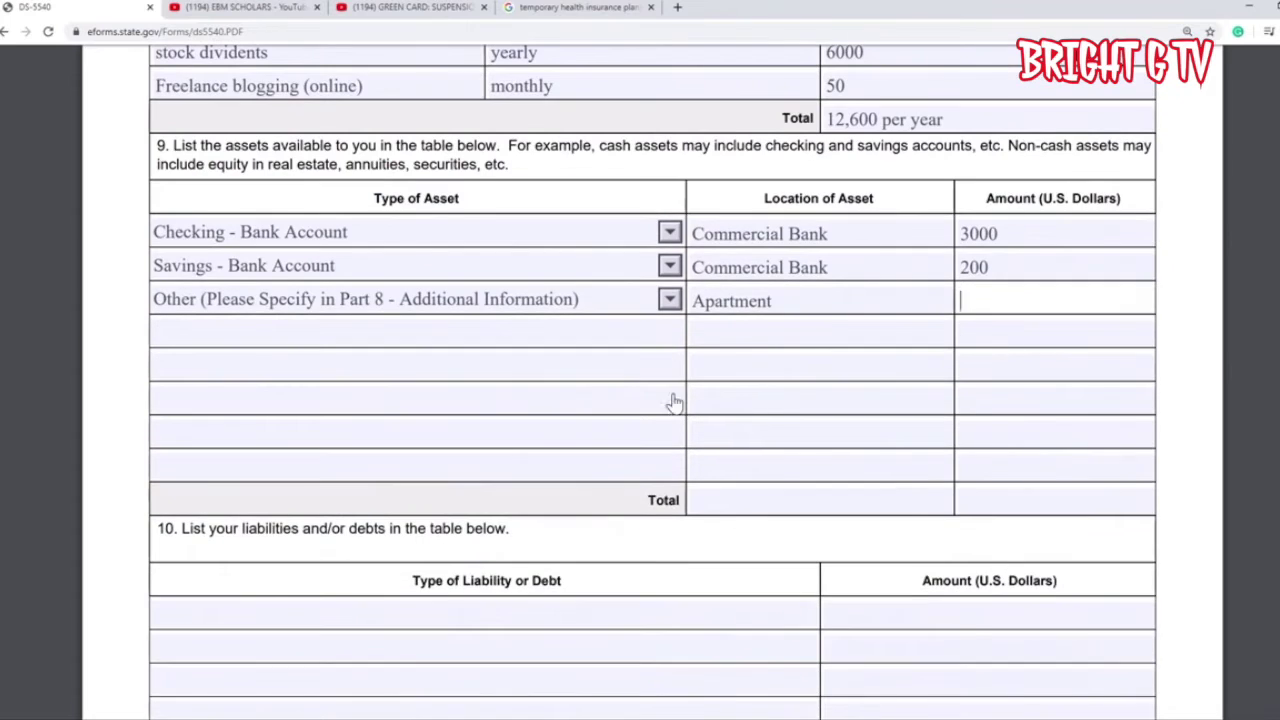
pyautogui.click(669, 334)
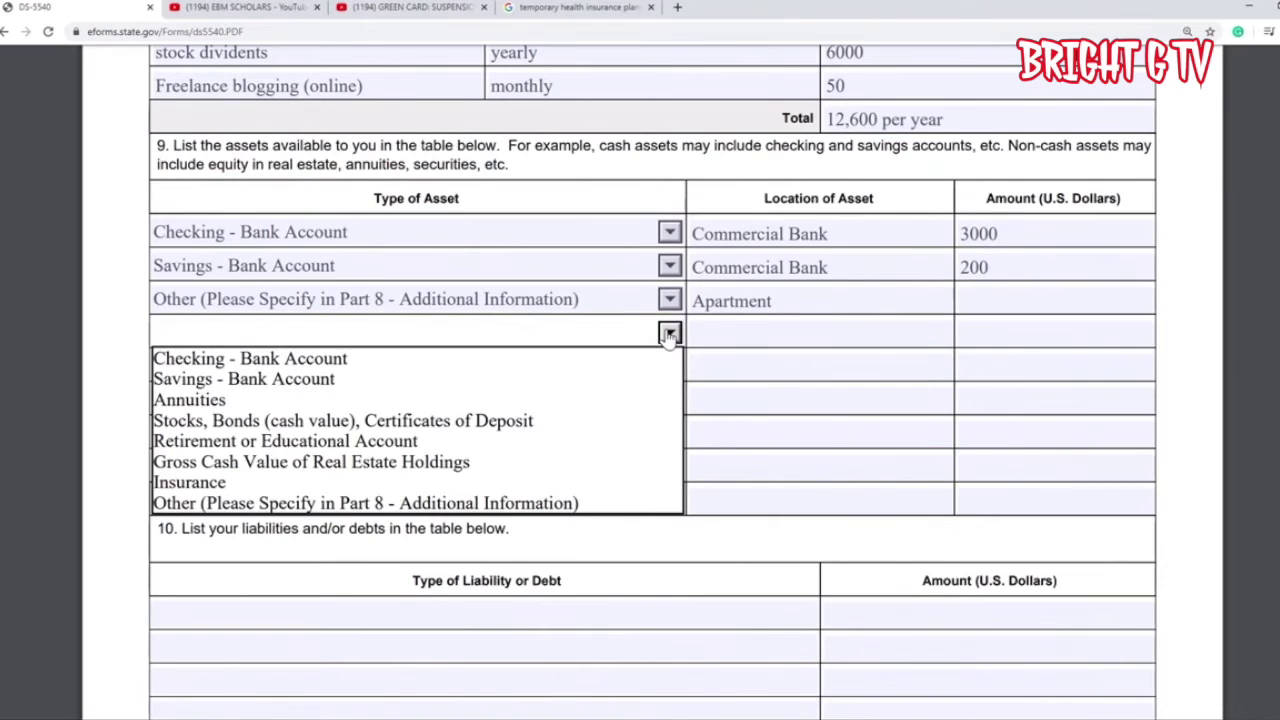
pyautogui.click(355, 449)
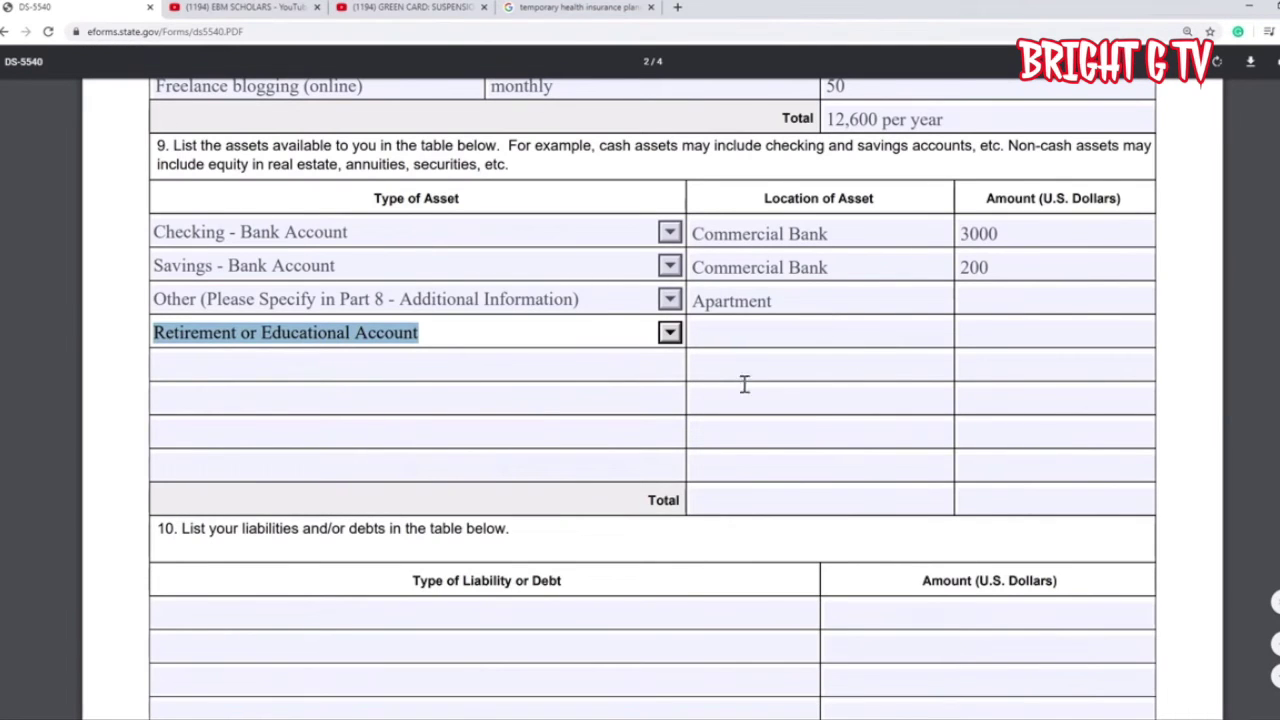
# - Choose Mortgages as the first liability in the question 10 table and go to its amount field
pyautogui.scroll(-1, 615, 500)
pyautogui.scroll(-1, 615, 500)
pyautogui.click(469, 403)
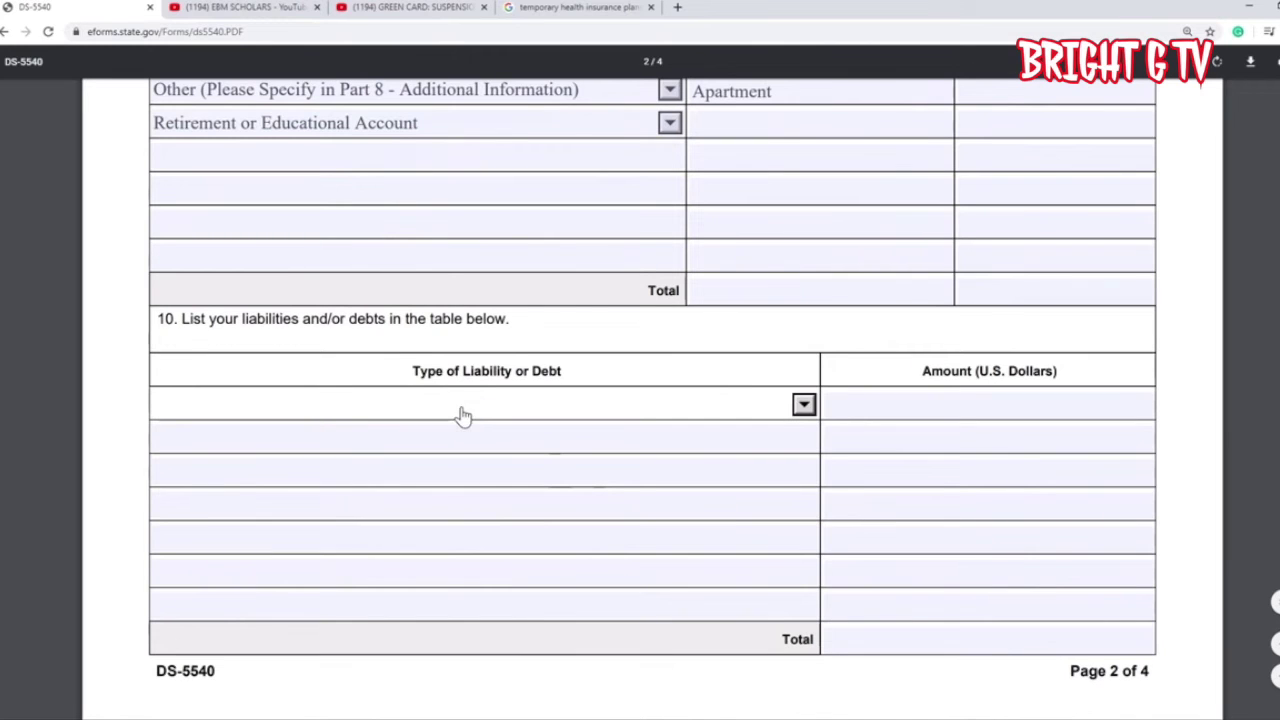
pyautogui.click(804, 404)
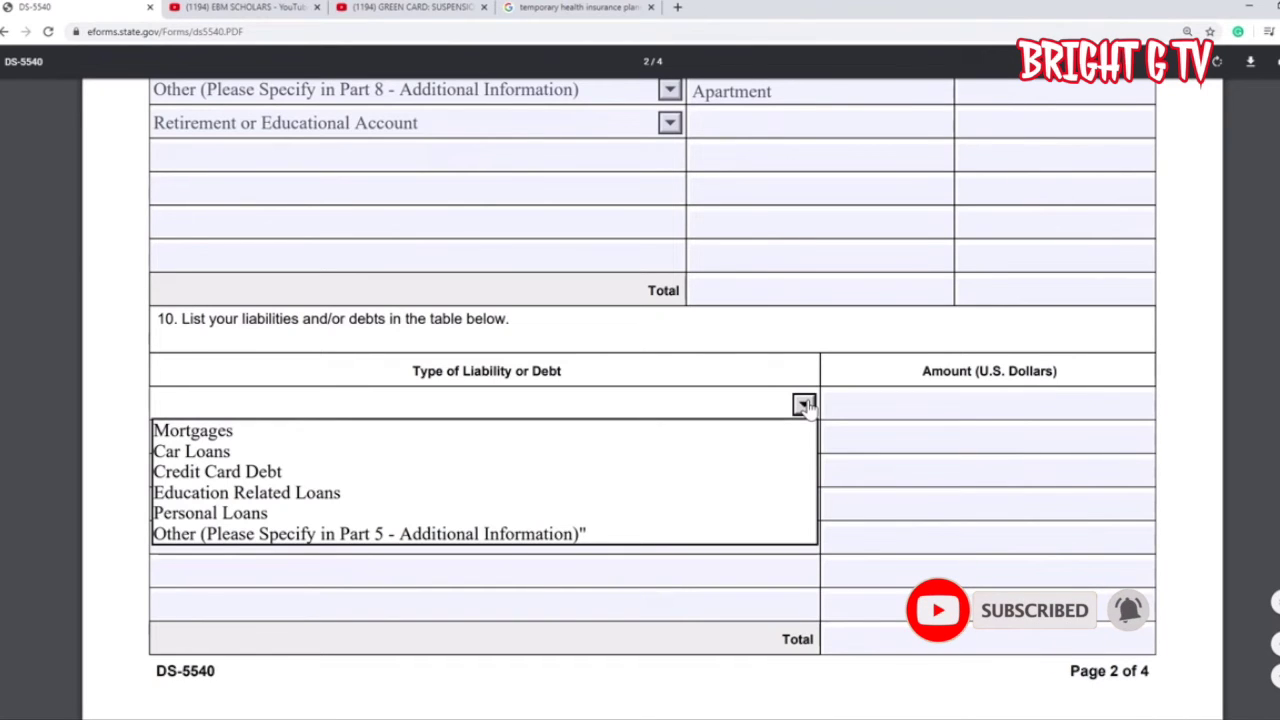
pyautogui.click(234, 432)
pyautogui.click(930, 415)
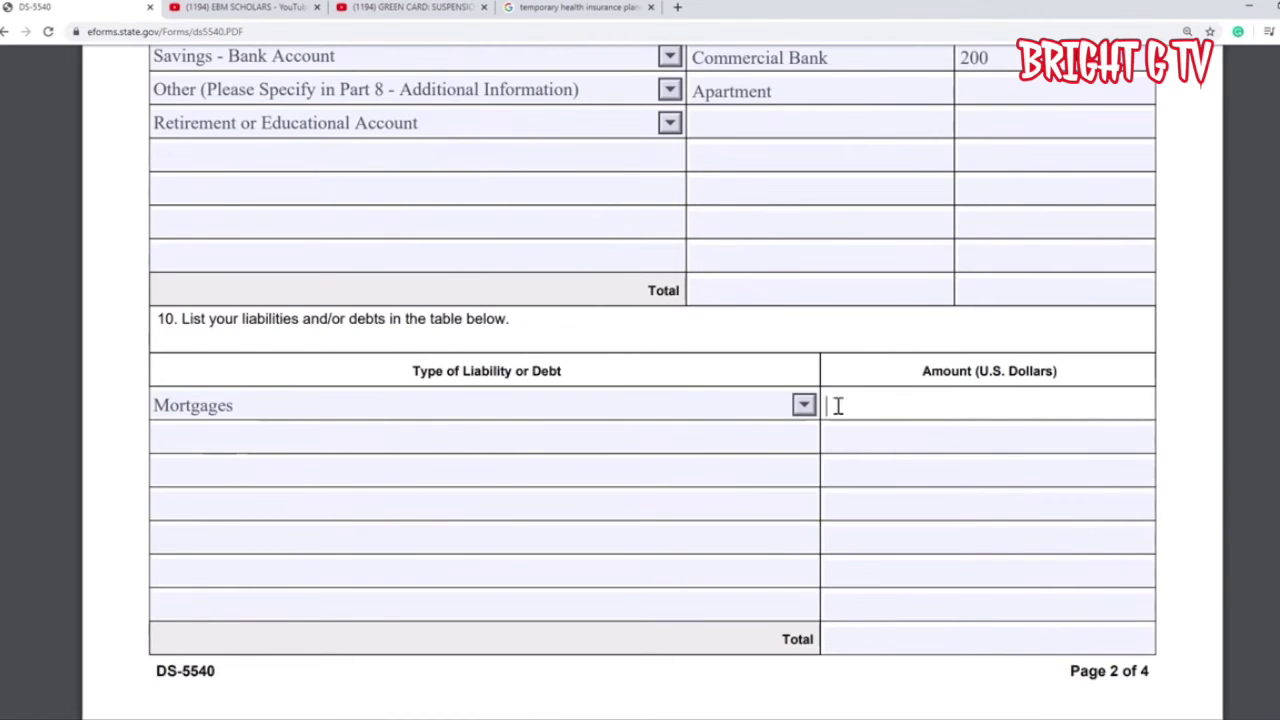
# - Choose Car Loans and Personal Loans as the second and third liabilities, and go to the personal loan's amount field
pyautogui.click(804, 439)
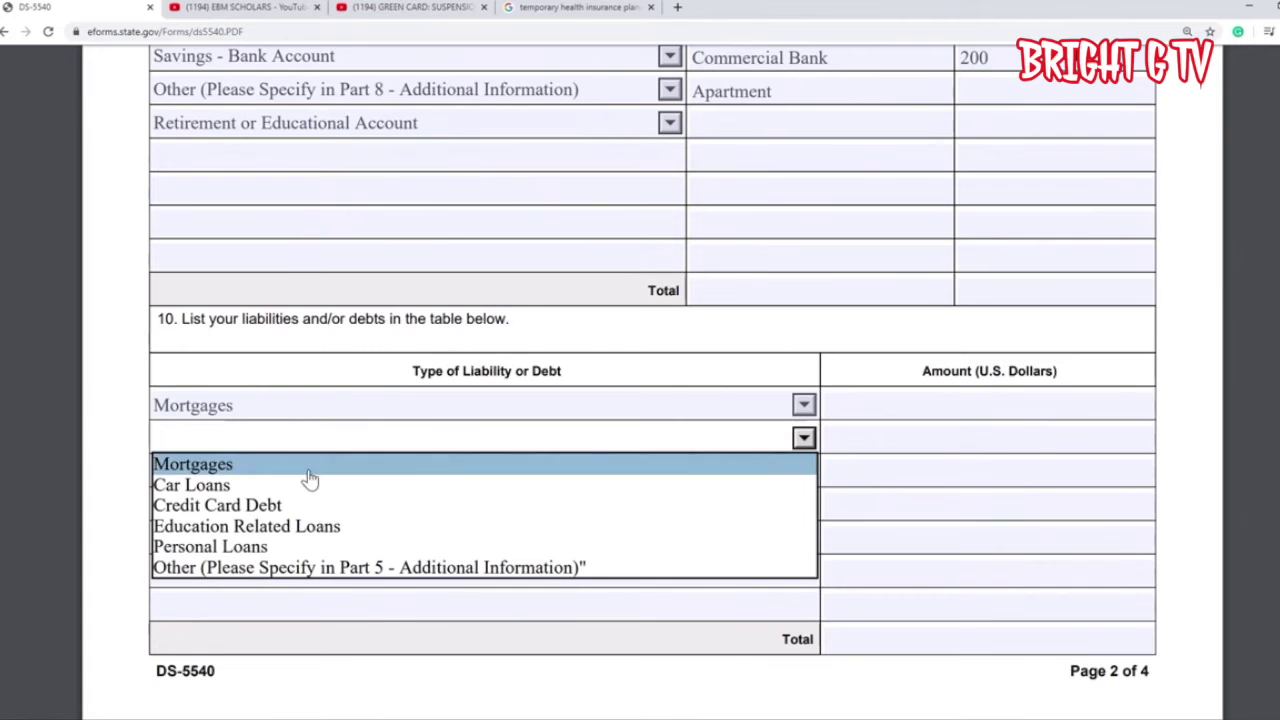
pyautogui.click(244, 486)
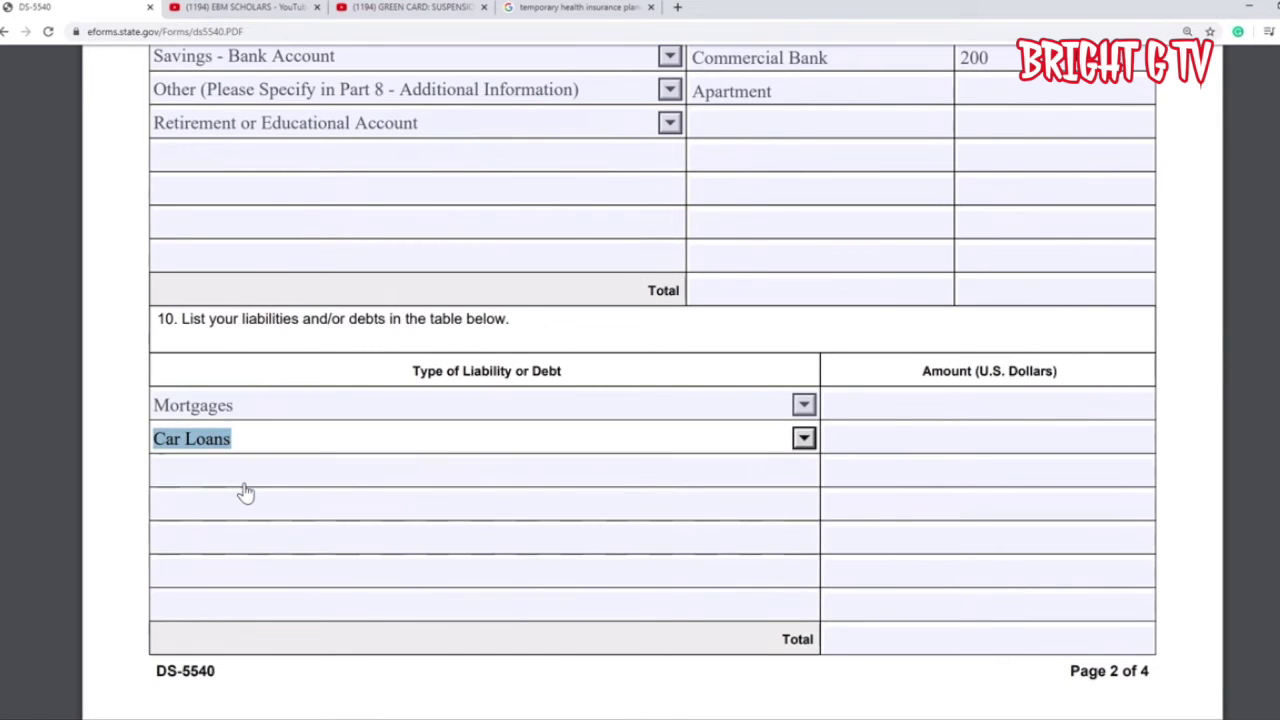
pyautogui.click(803, 472)
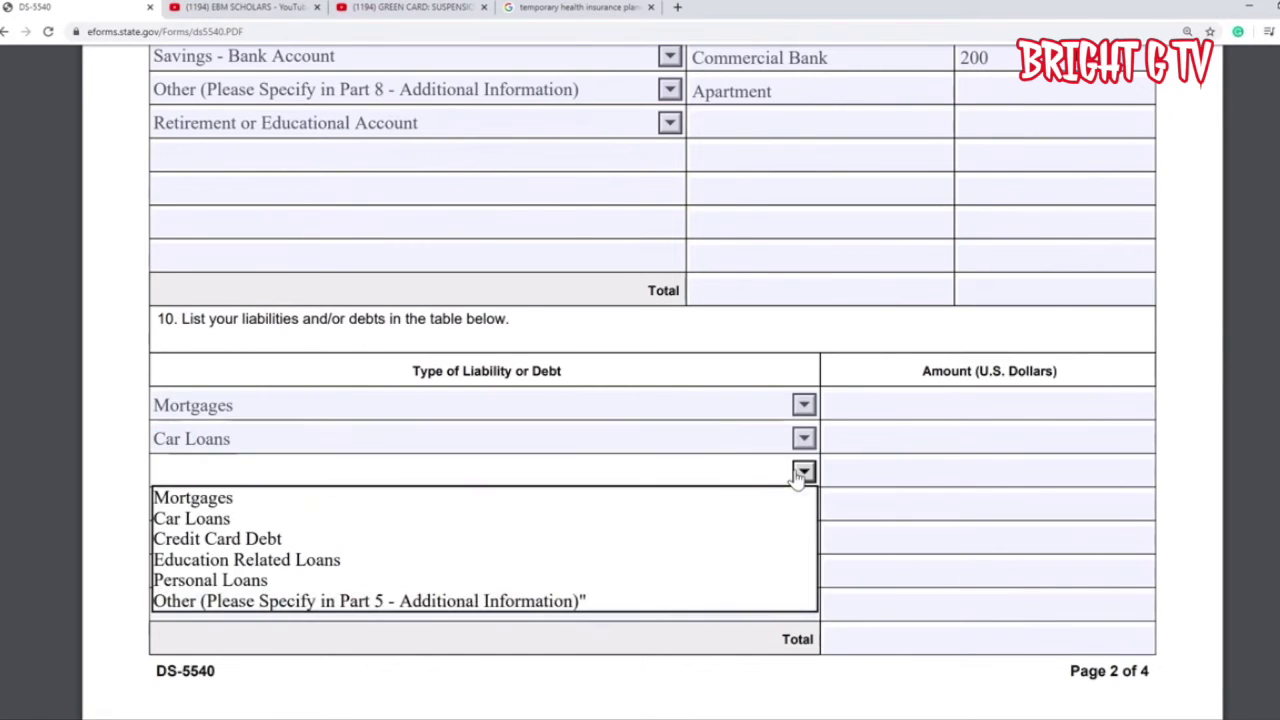
pyautogui.click(255, 581)
pyautogui.click(857, 473)
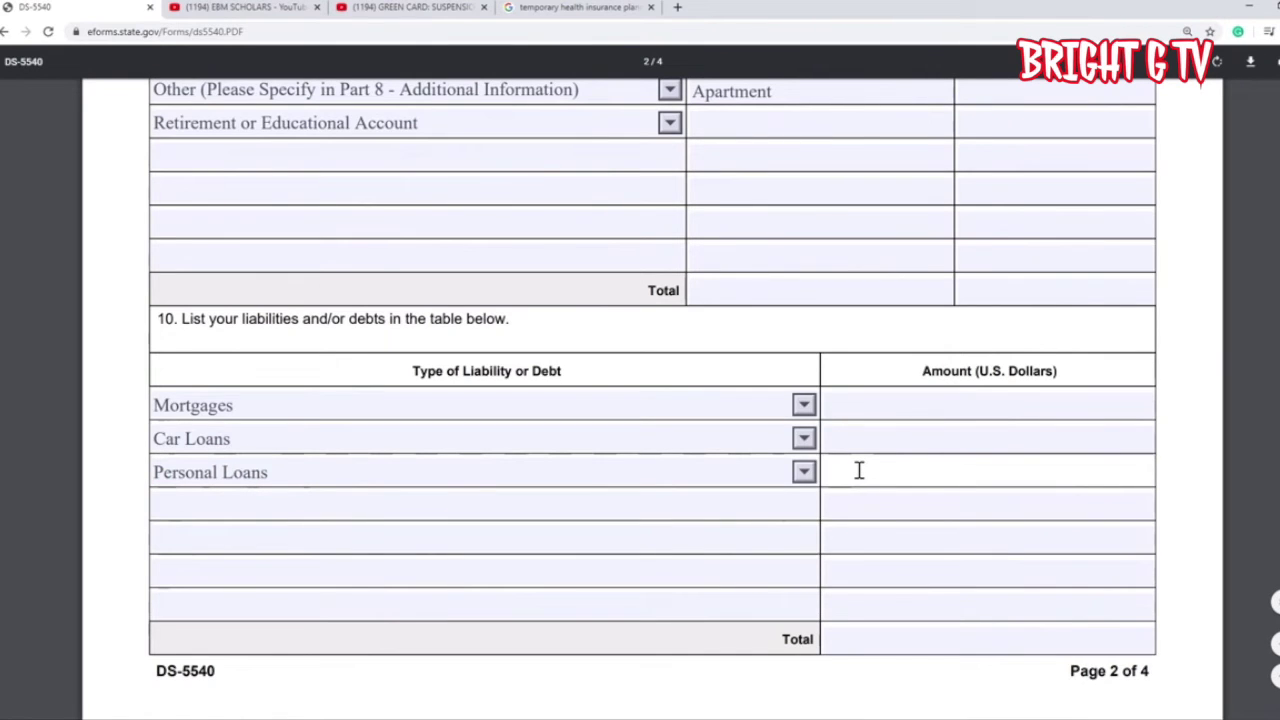
# - Enter the question 10 amounts: 1500 for personal loans, 100000 for mortgages and 3000 for car loans
pyautogui.write('1500')
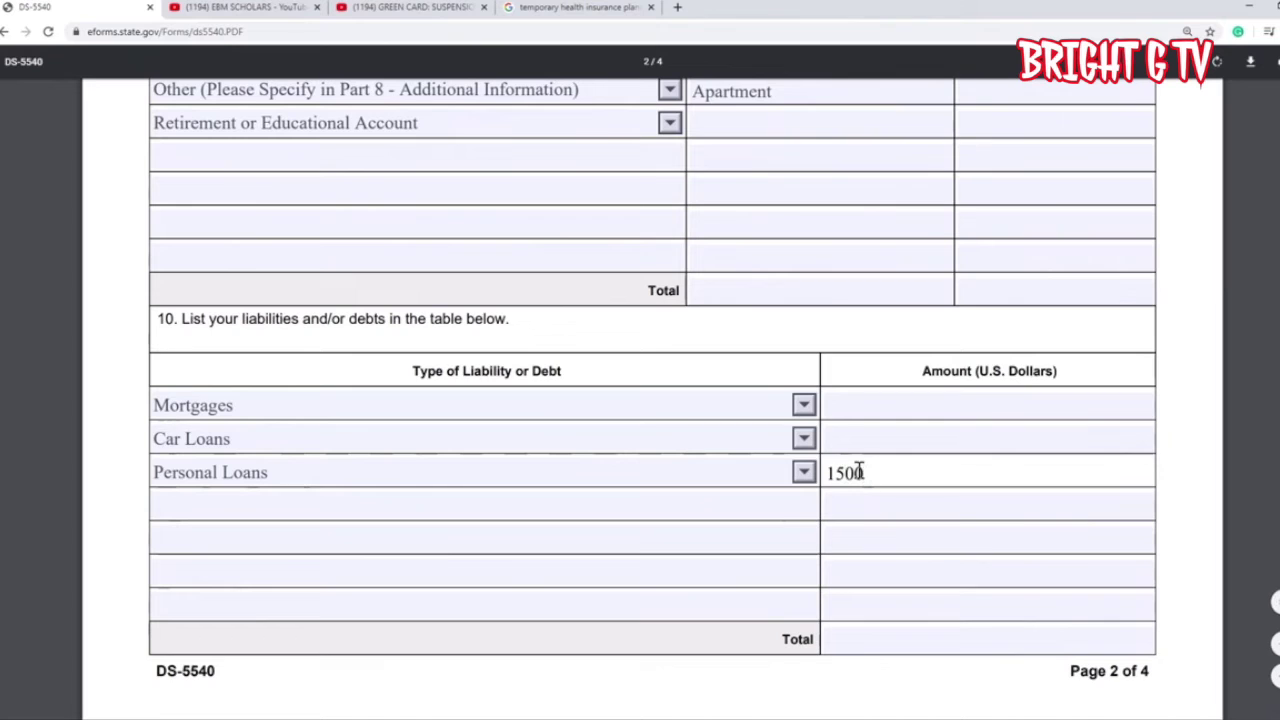
pyautogui.click(846, 404)
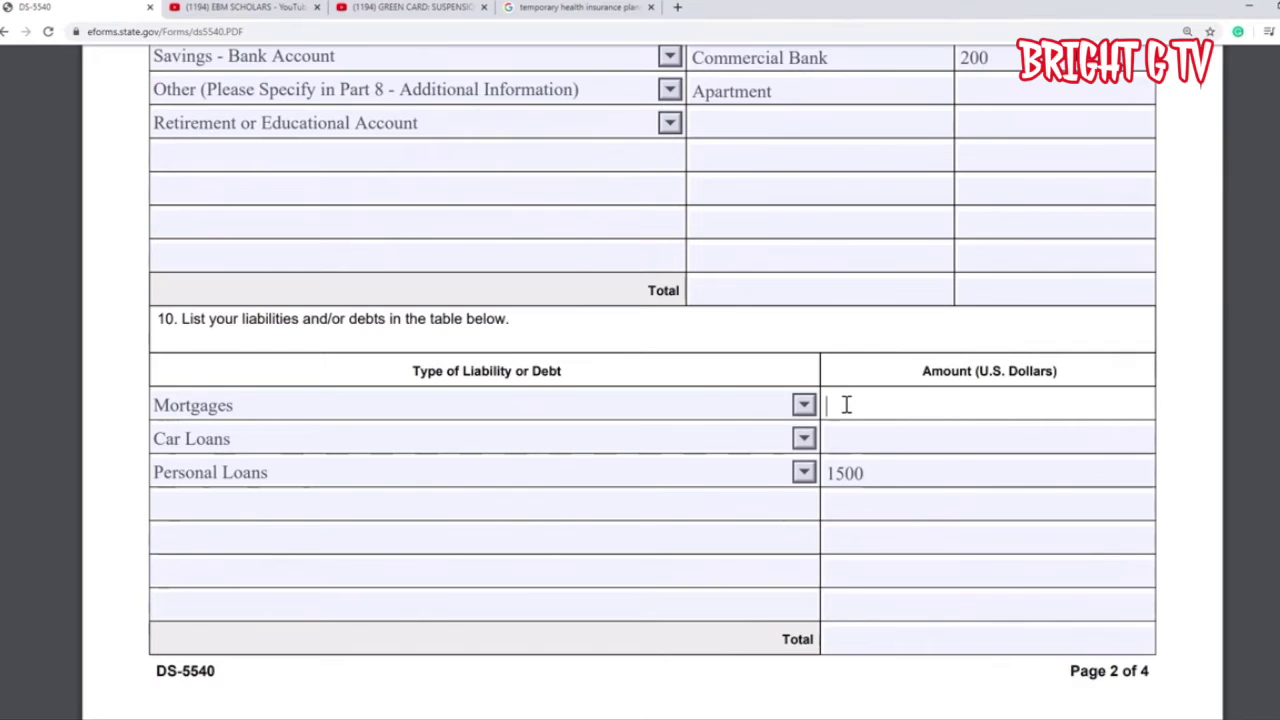
pyautogui.write('100000')
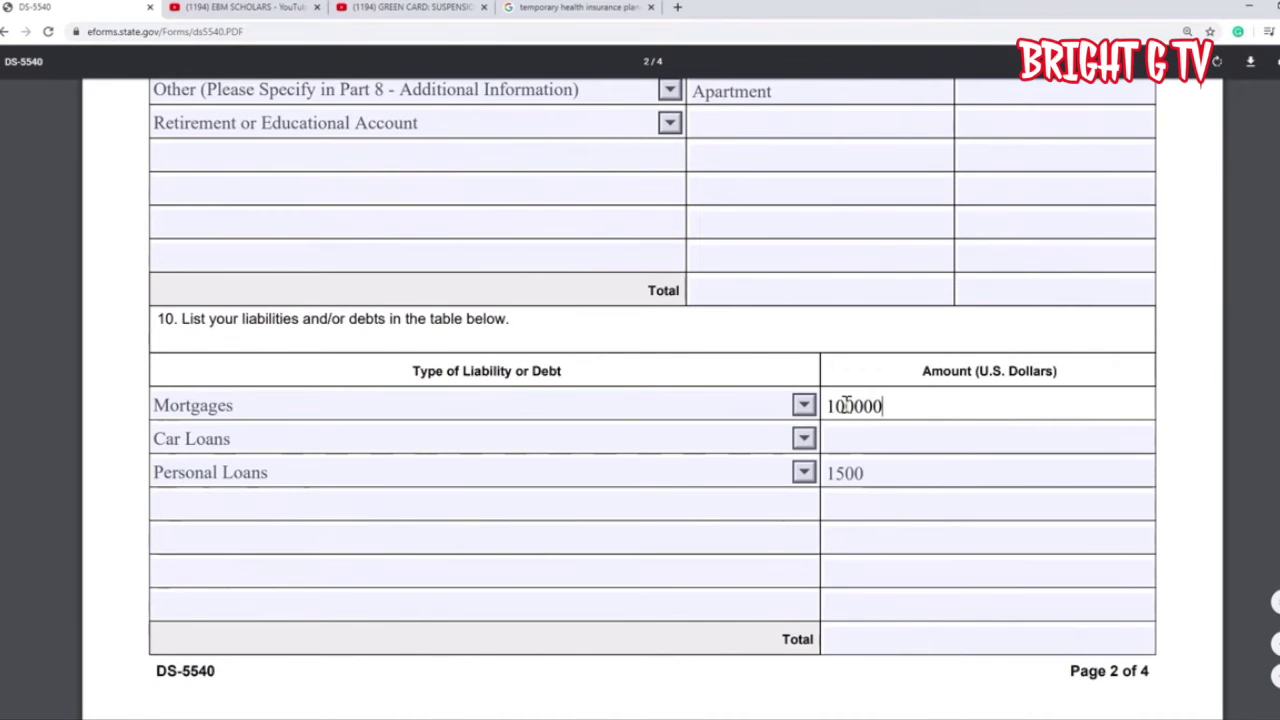
pyautogui.click(860, 436)
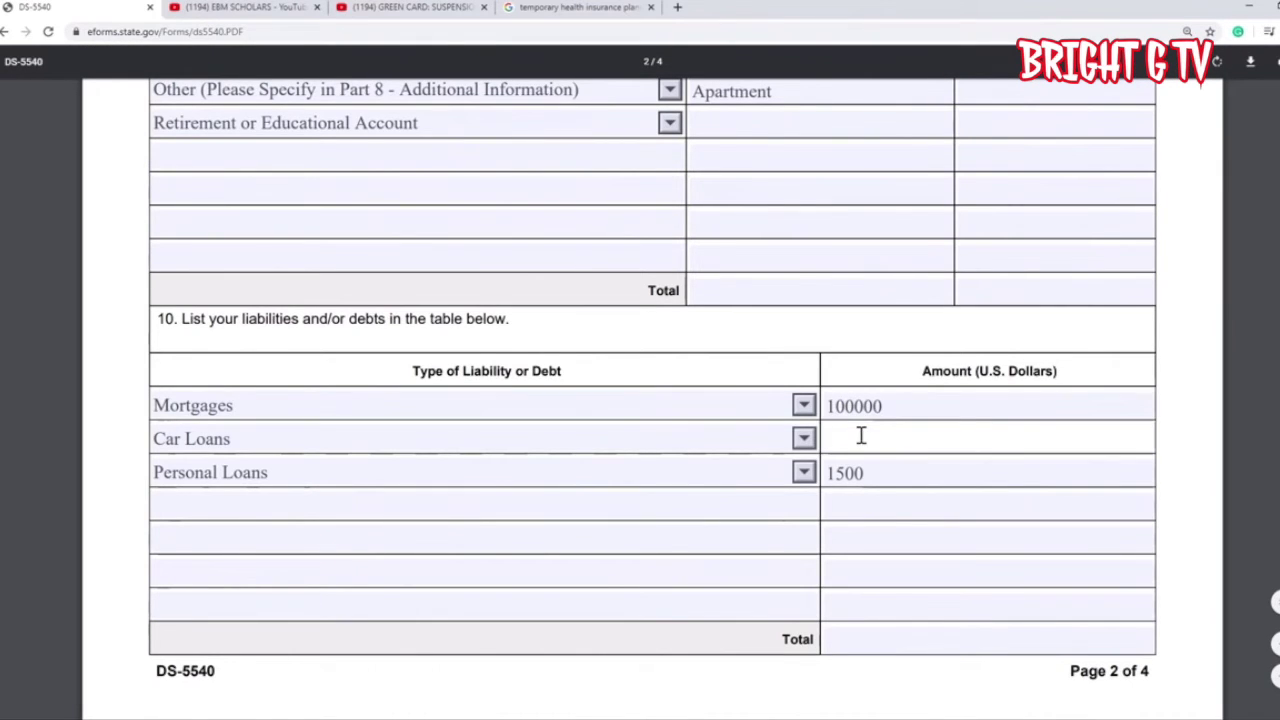
pyautogui.write('3000')
# - Enter 104500 as the total of the liabilities in the question 10 table
pyautogui.click(744, 512)
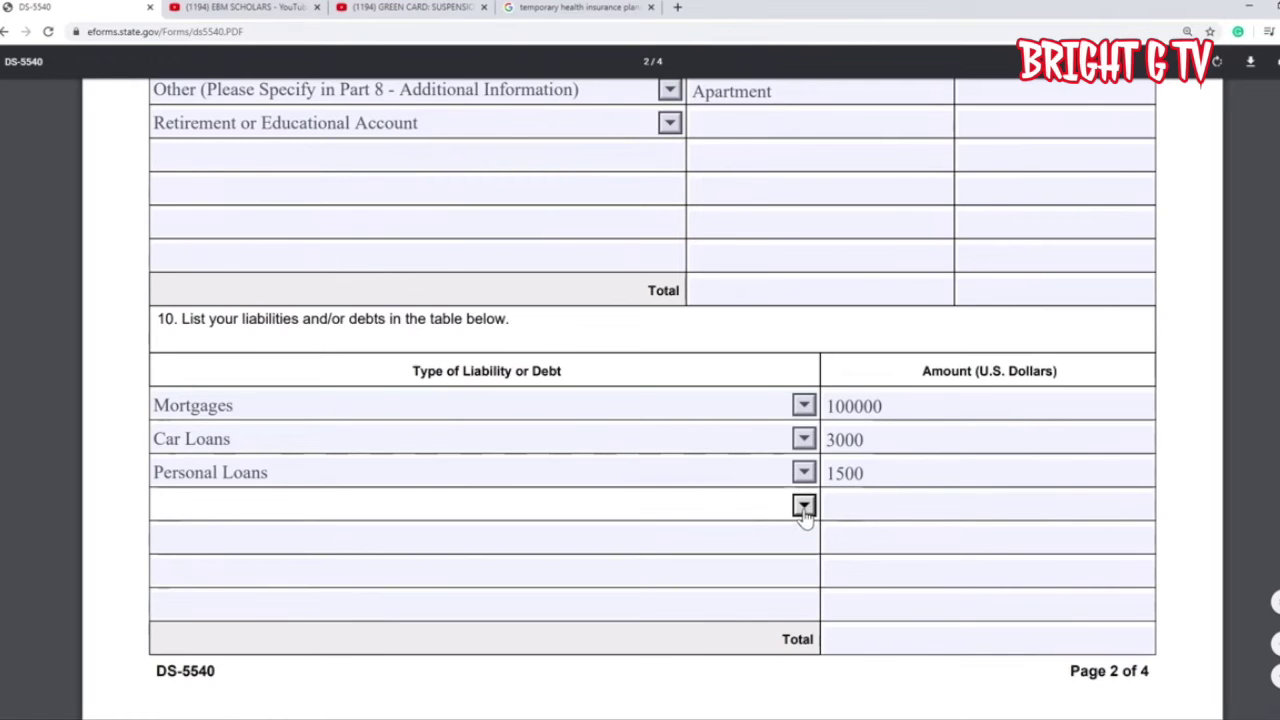
pyautogui.click(883, 643)
pyautogui.write('104')
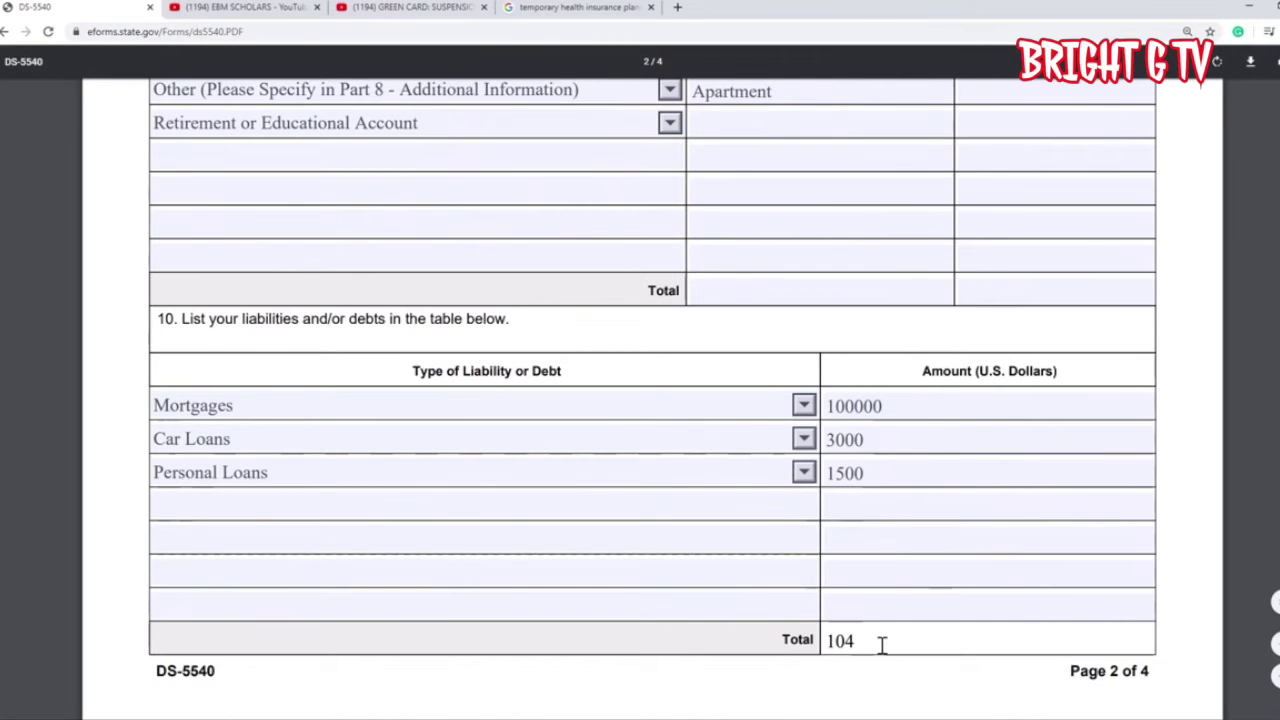
pyautogui.write('500')
# - Clear the mortgage amount in the question 10 table and correct the total to 4500
pyautogui.click(881, 406)
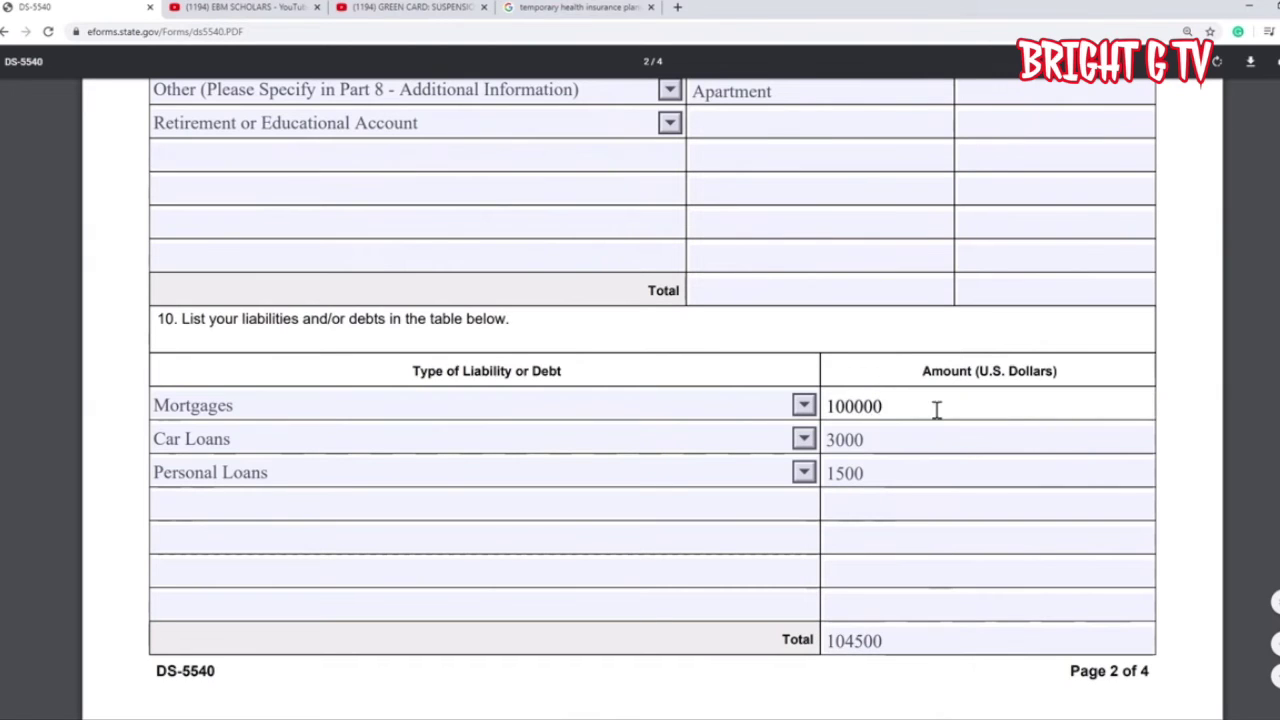
pyautogui.press('BackSpace')
pyautogui.press('BackSpace')
pyautogui.press('BackSpace')
pyautogui.press('BackSpace')
pyautogui.press('BackSpace')
pyautogui.press('BackSpace')
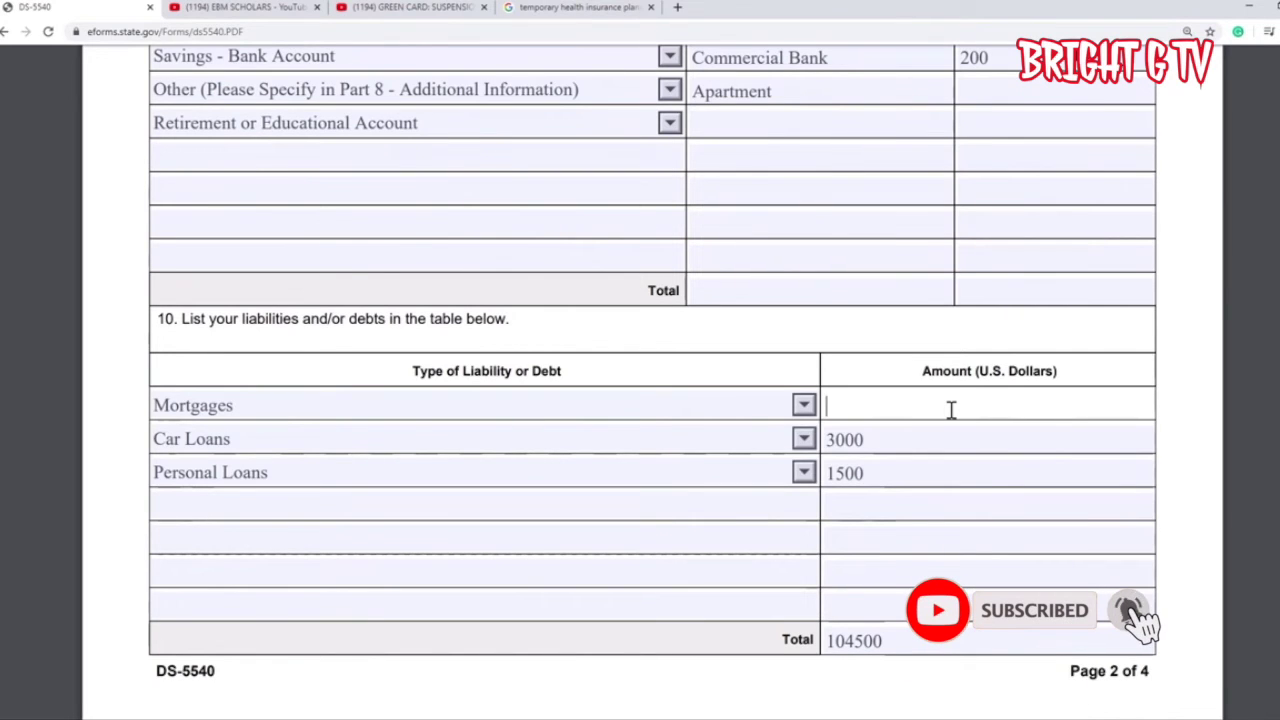
pyautogui.click(847, 643)
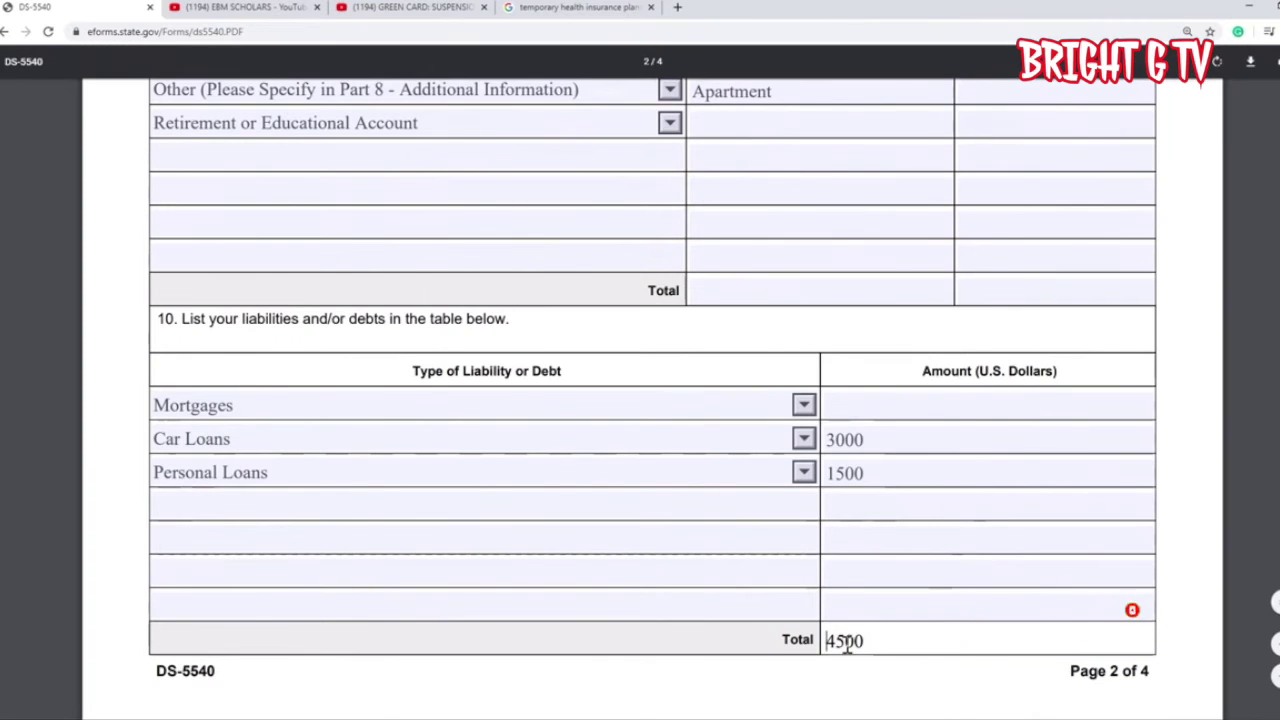
pyautogui.click(874, 640)
# - Answer No to question 11 about requesting or receiving public benefits in the United States
pyautogui.scroll(-1, 874, 640)
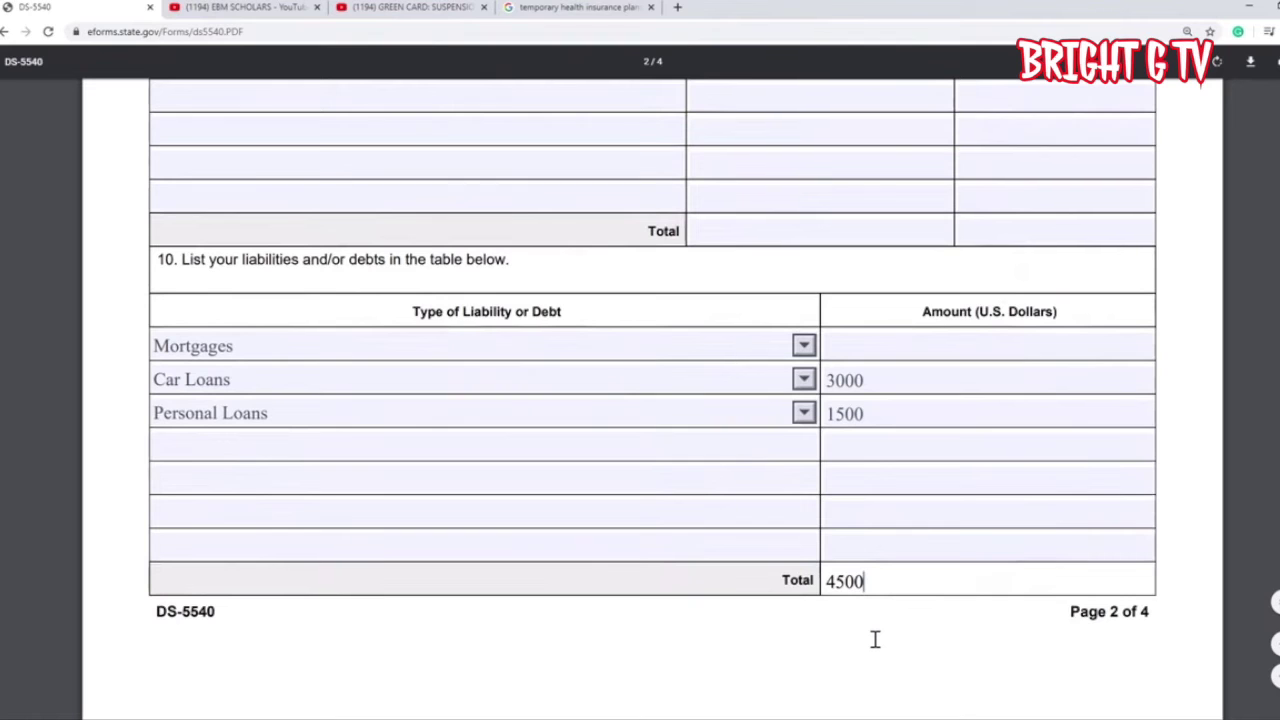
pyautogui.scroll(-6, 875, 640)
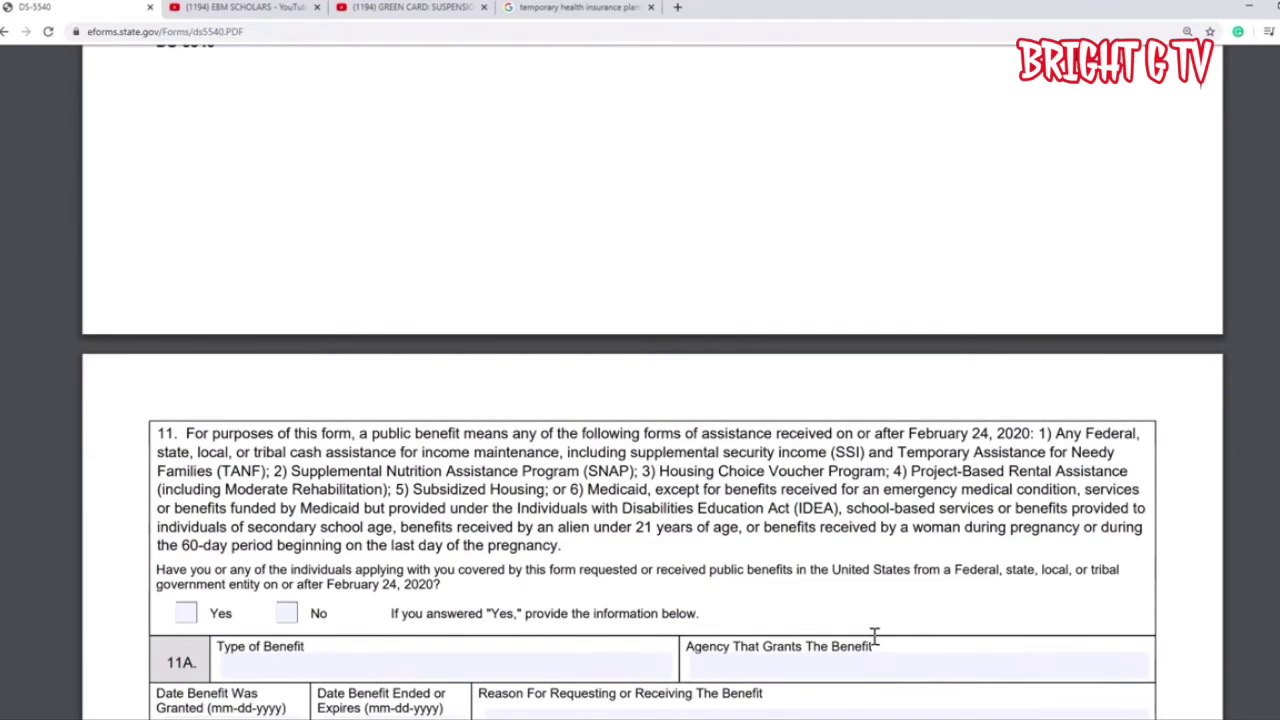
pyautogui.scroll(2, 875, 638)
pyautogui.scroll(-3, 875, 638)
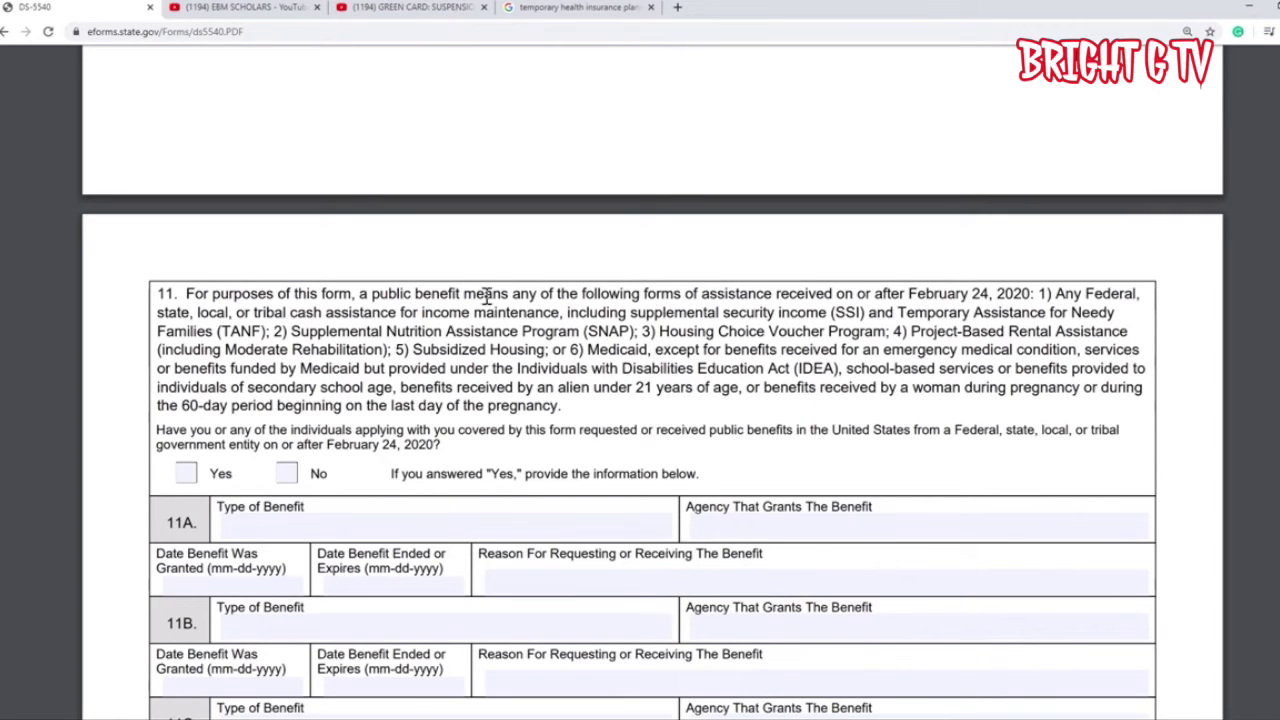
pyautogui.click(286, 475)
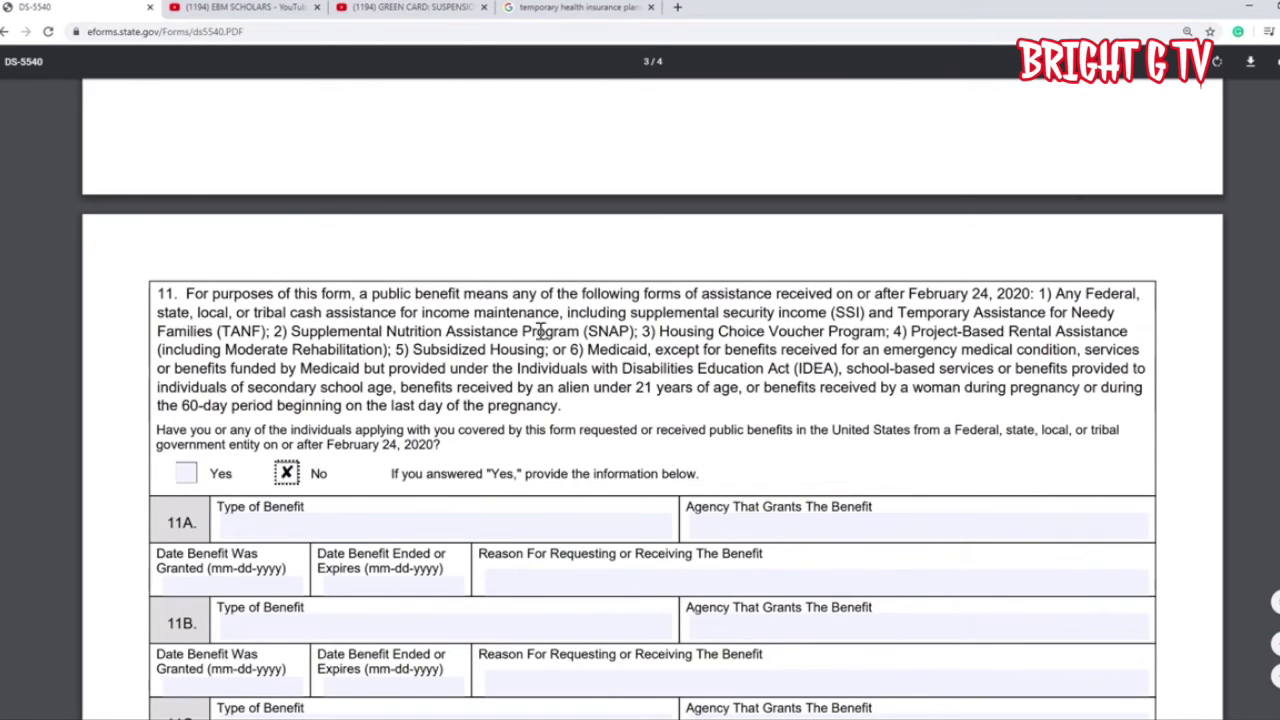
pyautogui.click(392, 331)
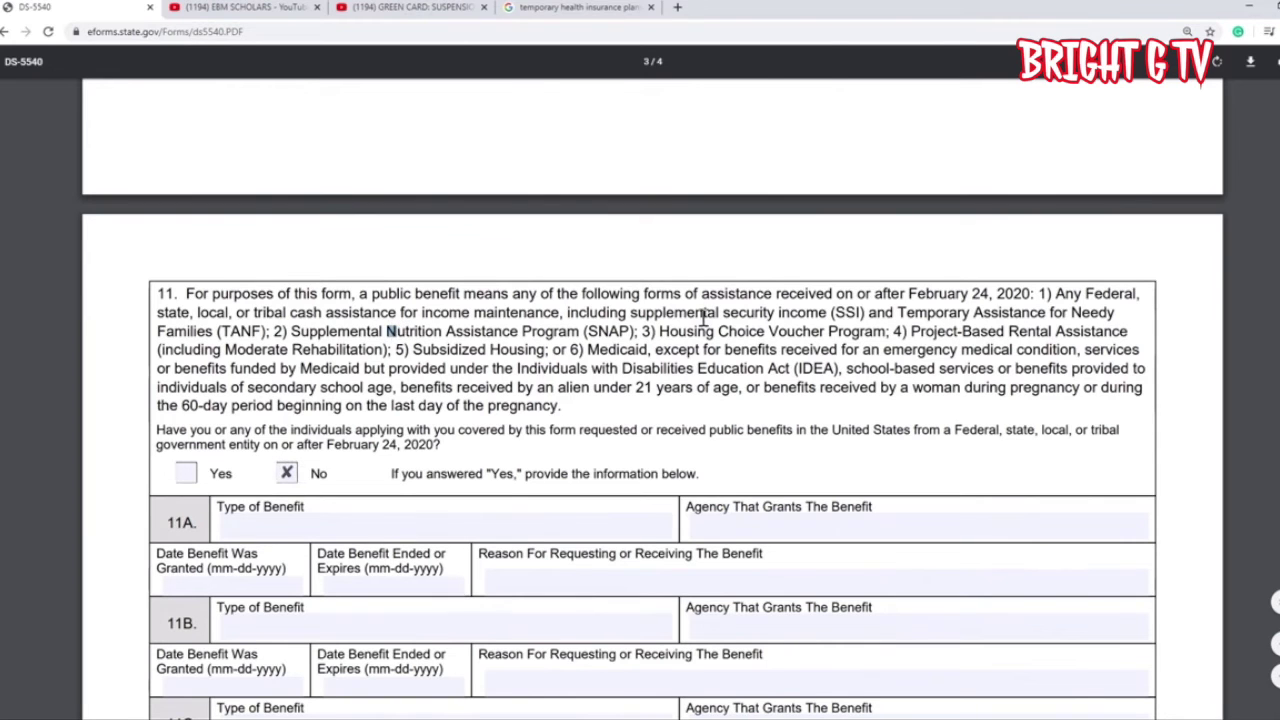
pyautogui.moveTo(903, 331); pyautogui.dragTo(719, 331)
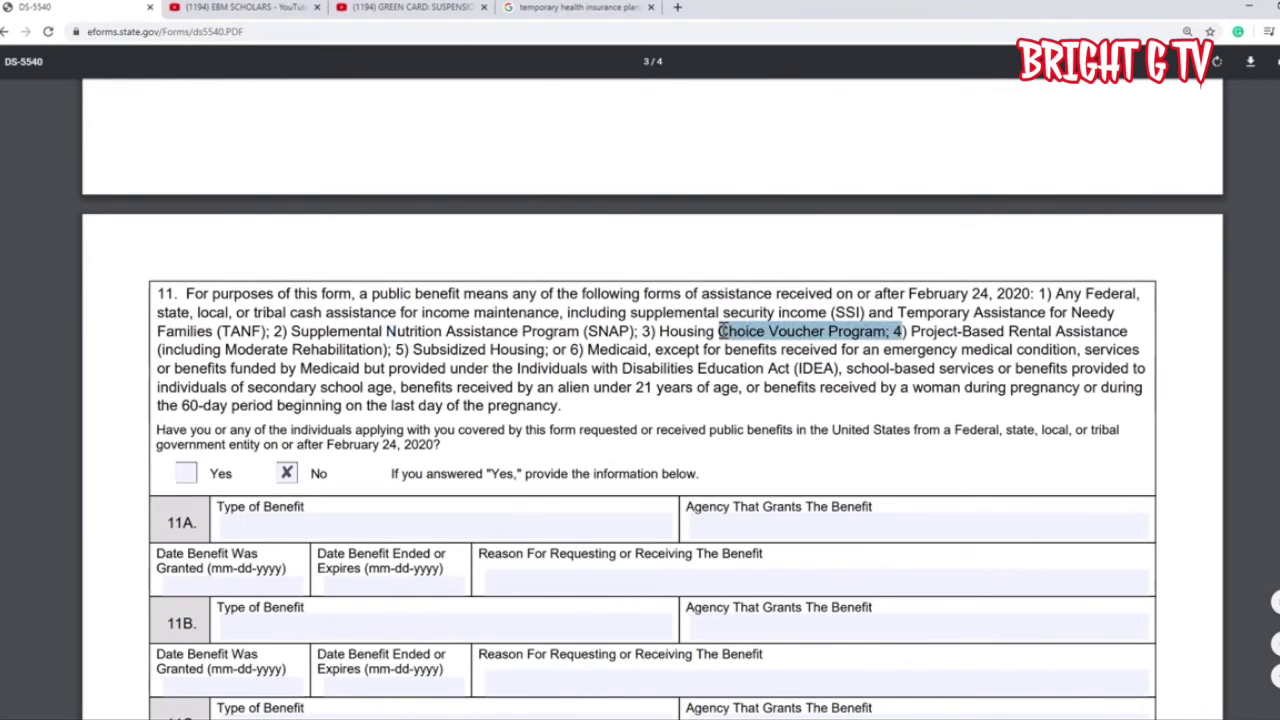
pyautogui.click(603, 393)
# - Answer Yes to question 15 about high school graduation and list Bachelor's degree as the other educational degree earned
pyautogui.scroll(-10, 285, 445)
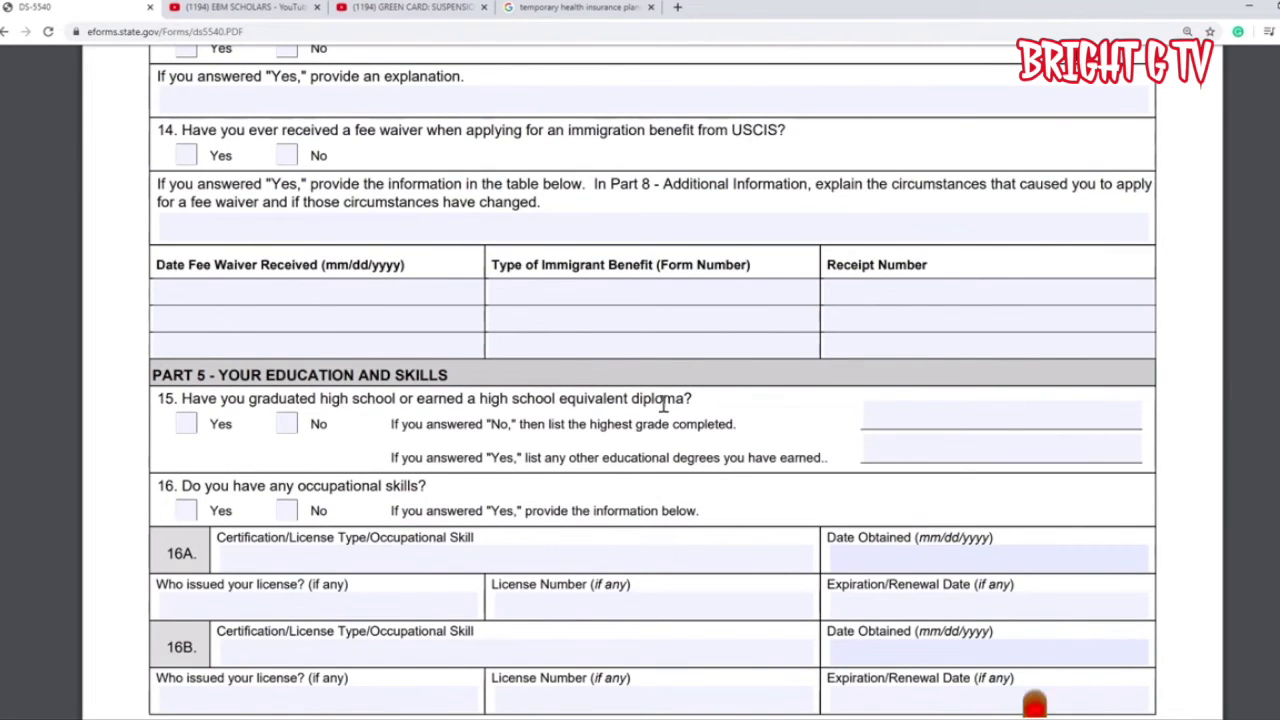
pyautogui.moveTo(692, 399); pyautogui.dragTo(640, 396)
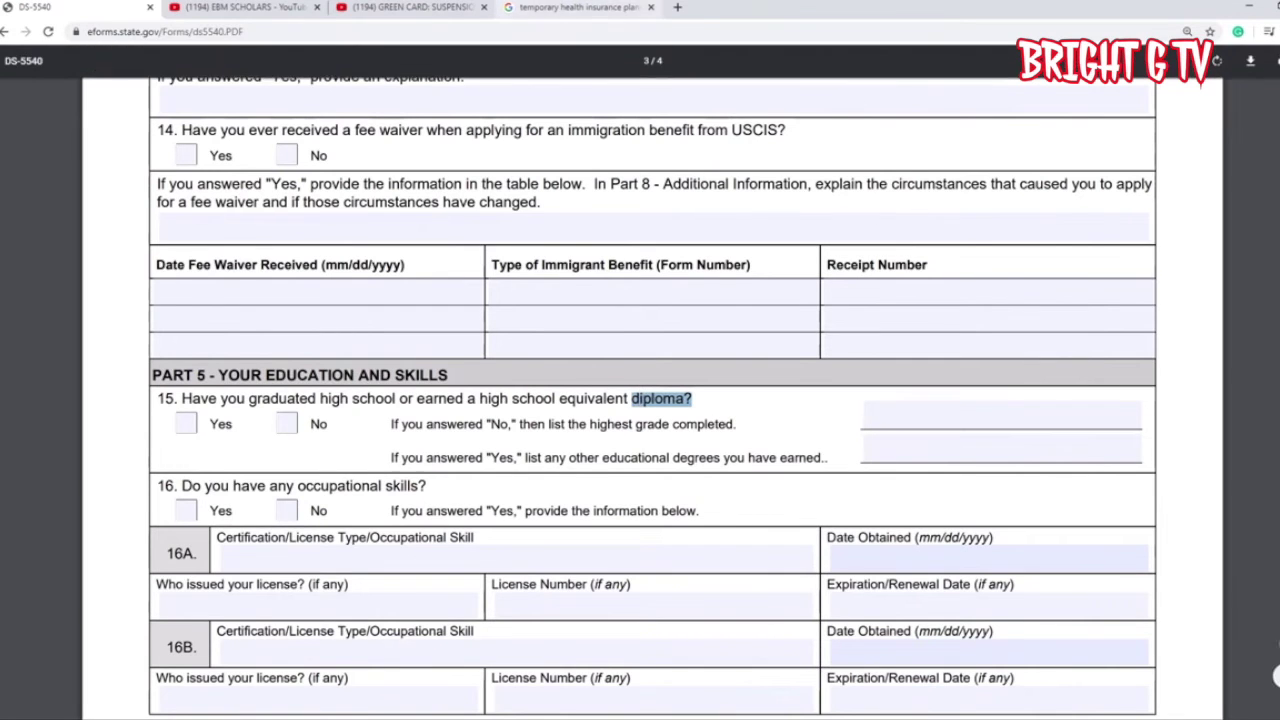
pyautogui.click(186, 427)
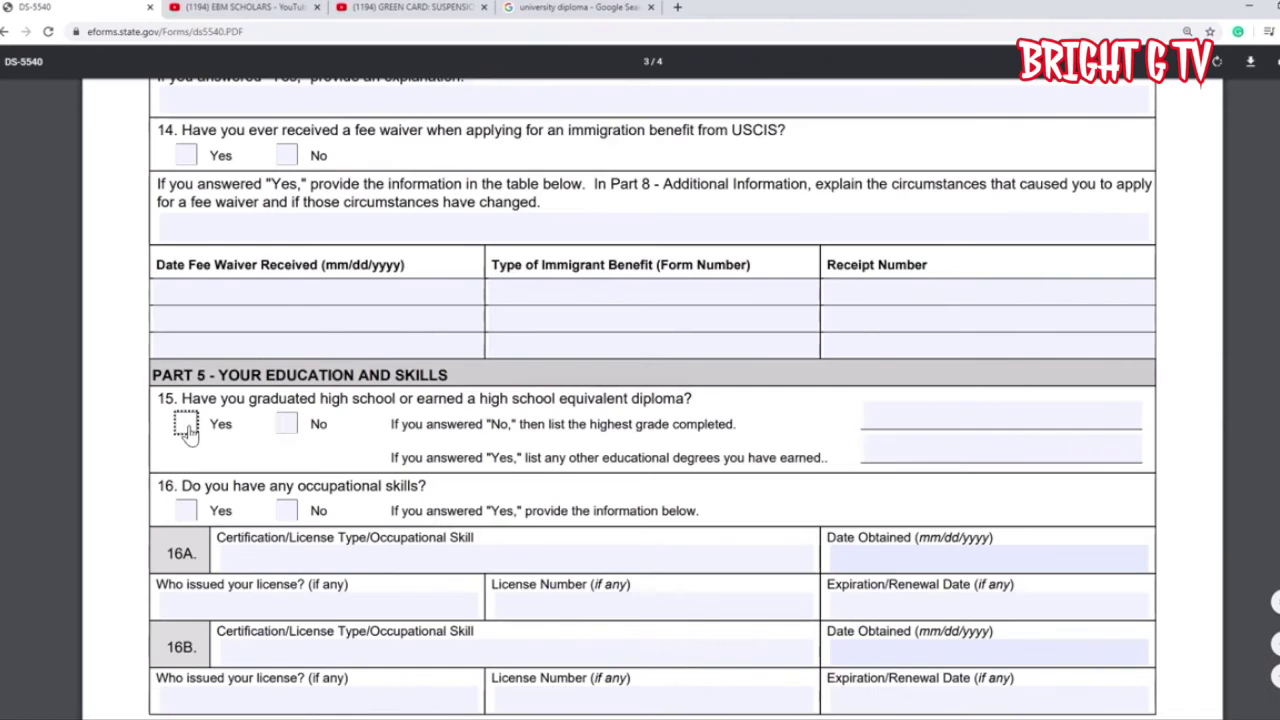
pyautogui.click(290, 425)
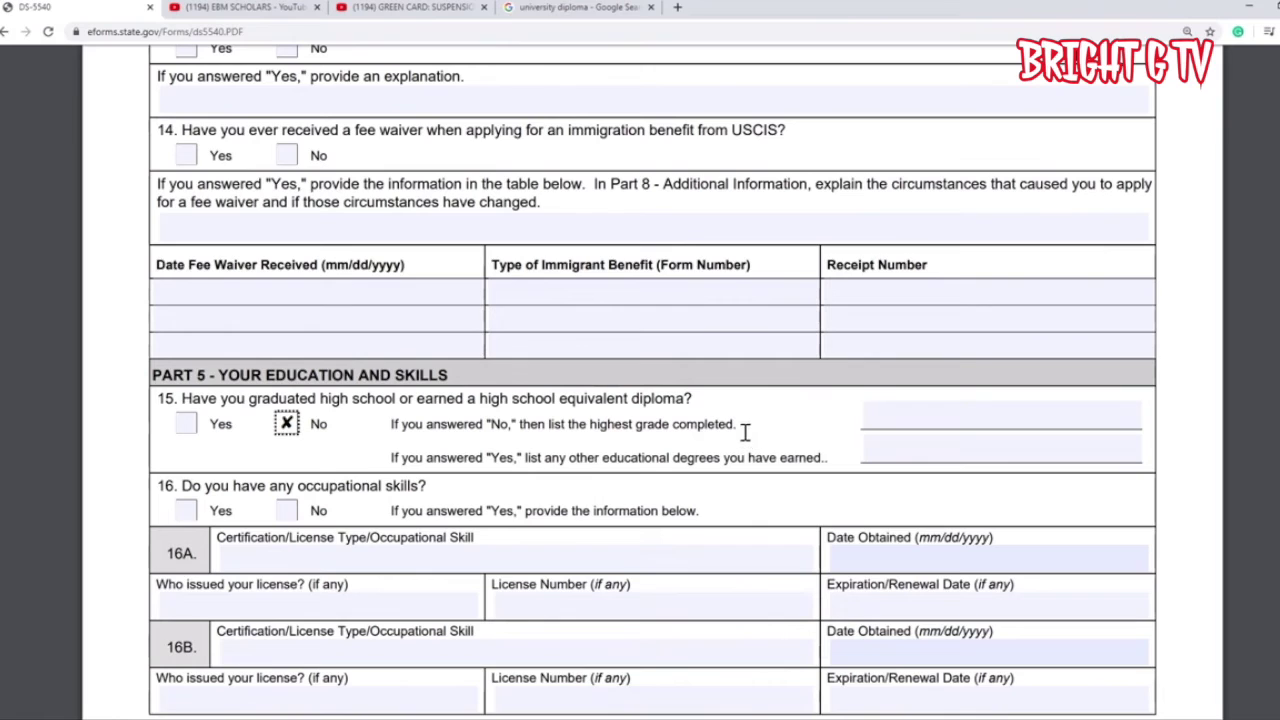
pyautogui.click(977, 420)
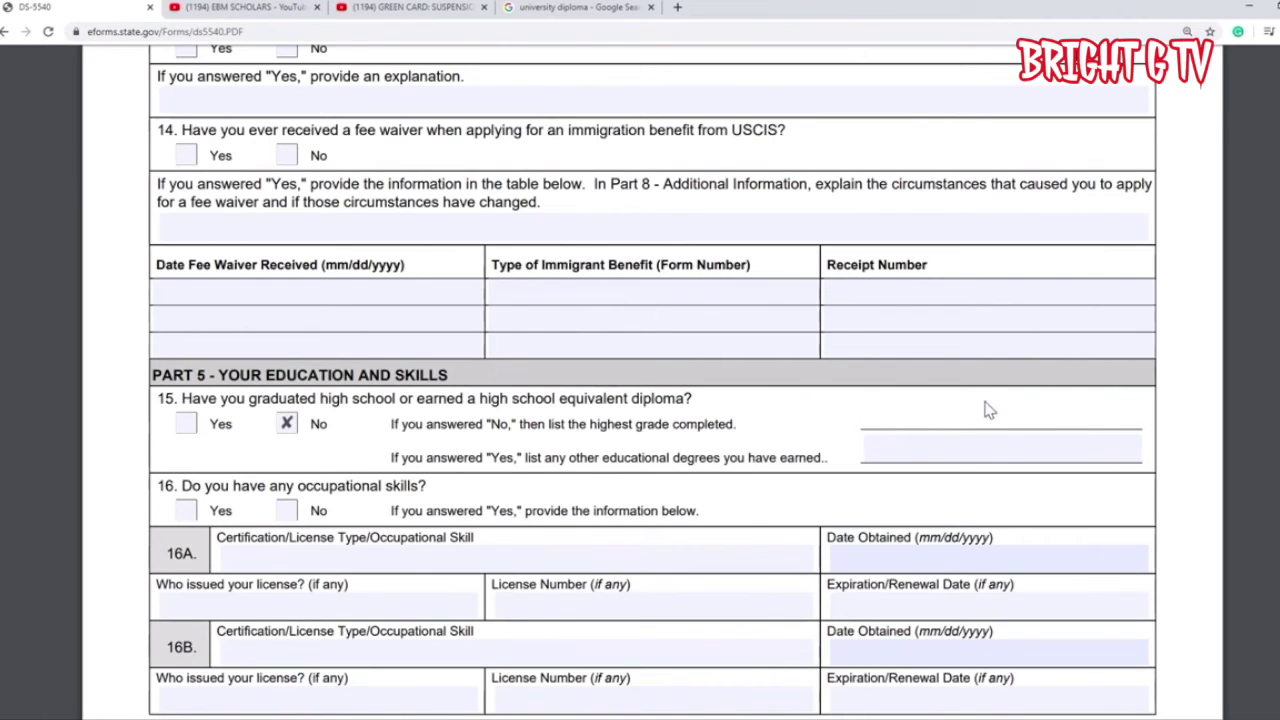
pyautogui.click(286, 424)
pyautogui.click(186, 425)
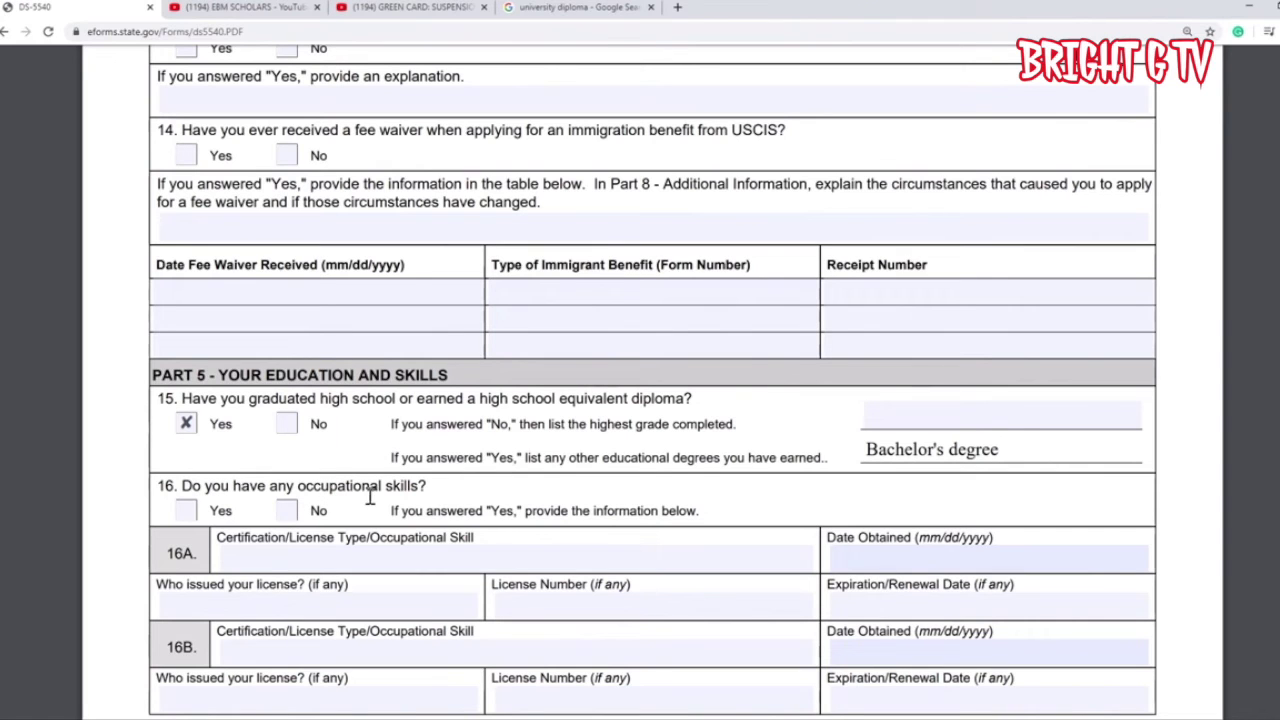
# - Answer Yes to question 16 about occupational skills and go to the skill field of entry 16A
pyautogui.scroll(-2, 443, 491)
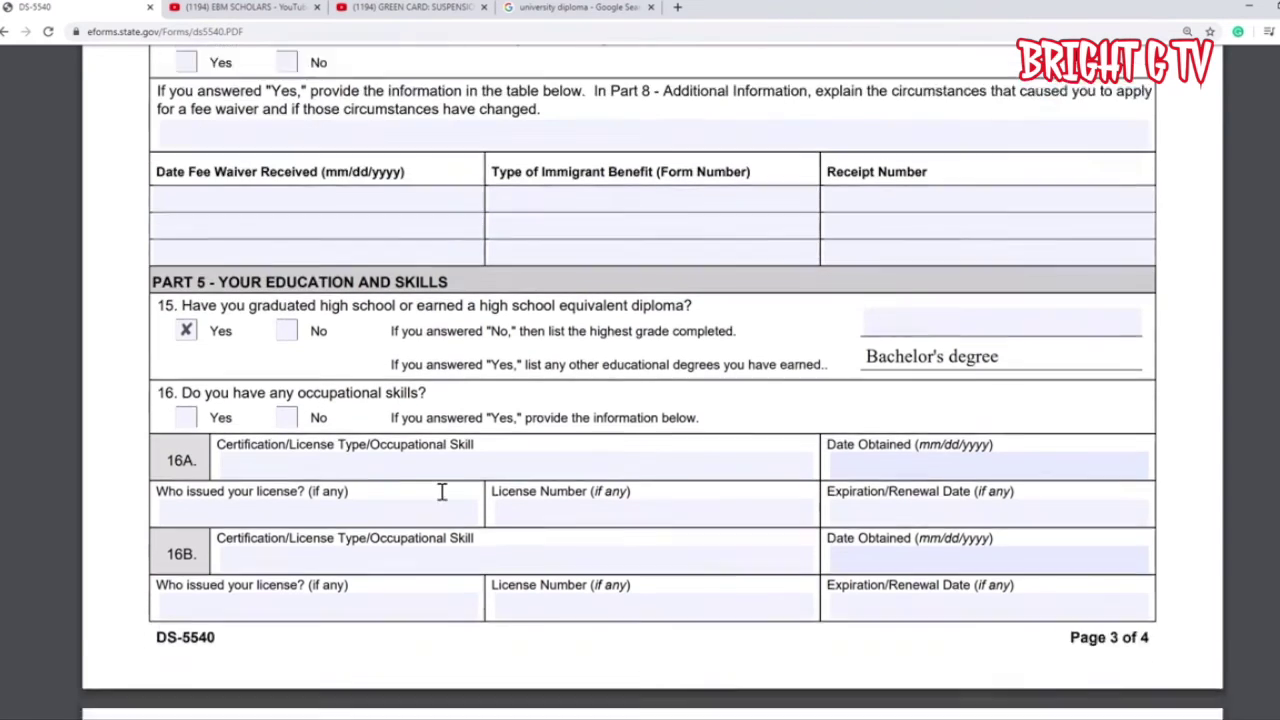
pyautogui.click(186, 370)
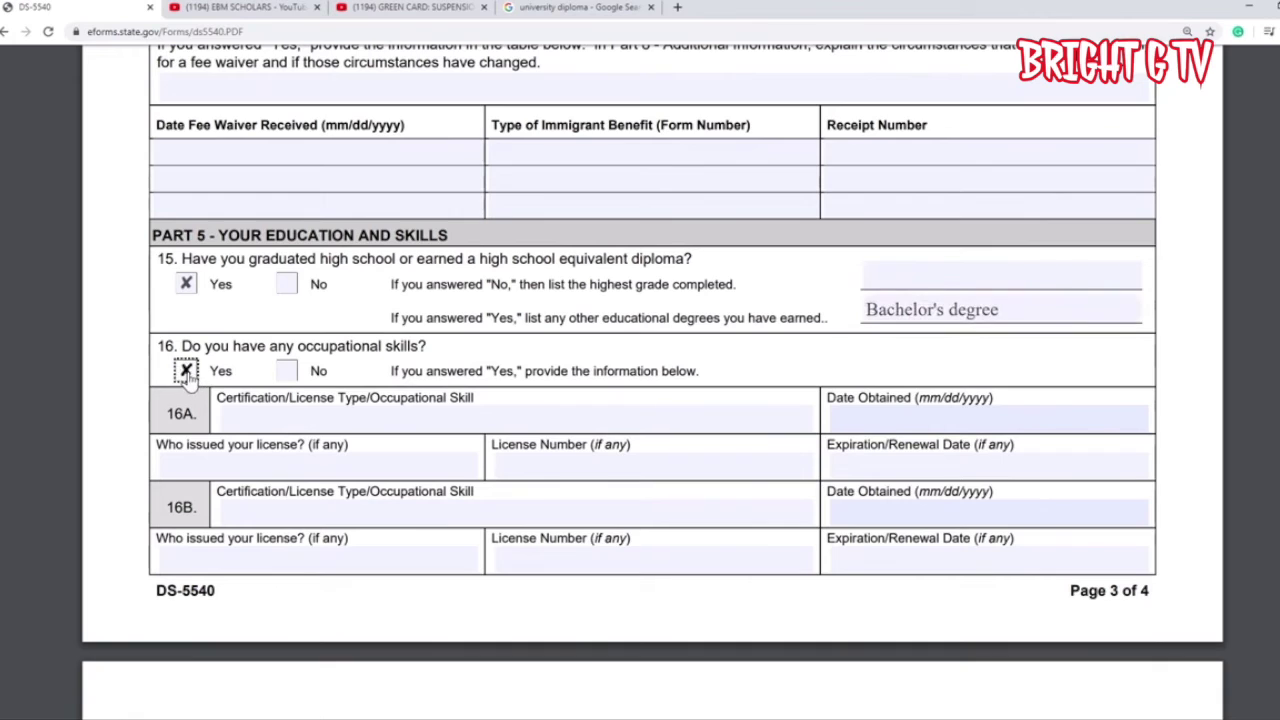
pyautogui.click(287, 371)
pyautogui.click(256, 418)
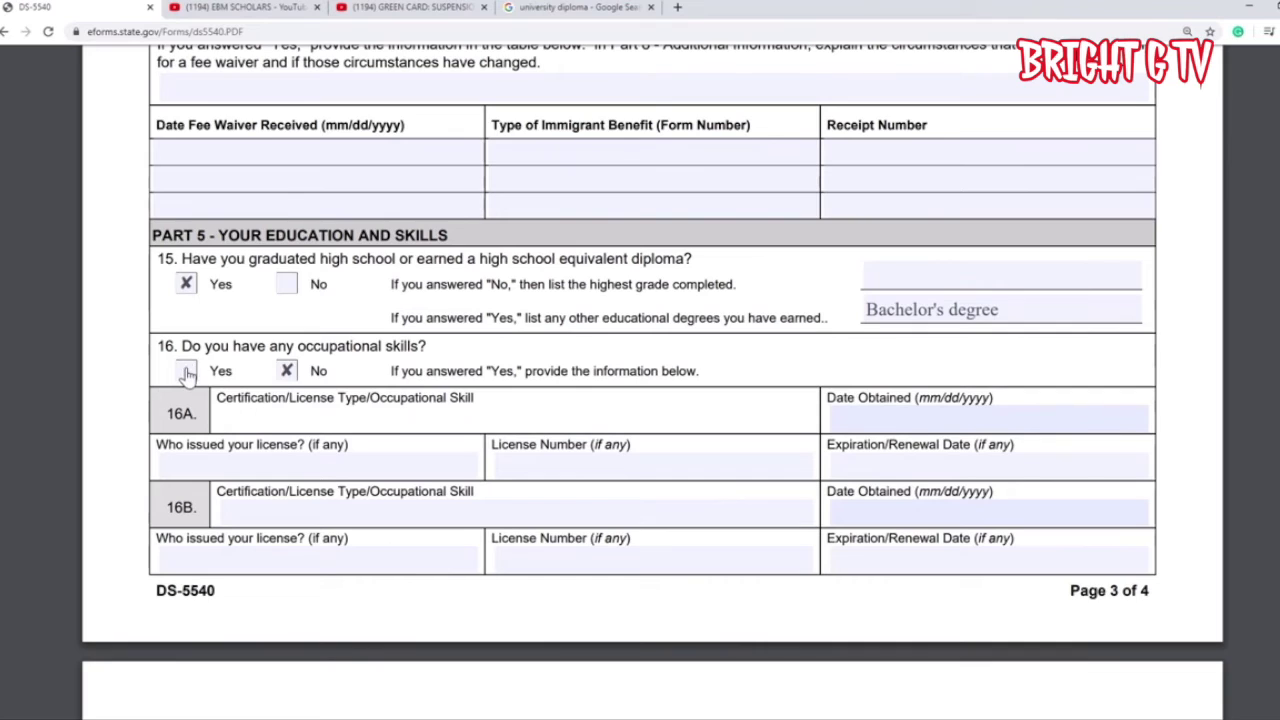
pyautogui.click(186, 371)
pyautogui.click(288, 372)
pyautogui.click(257, 418)
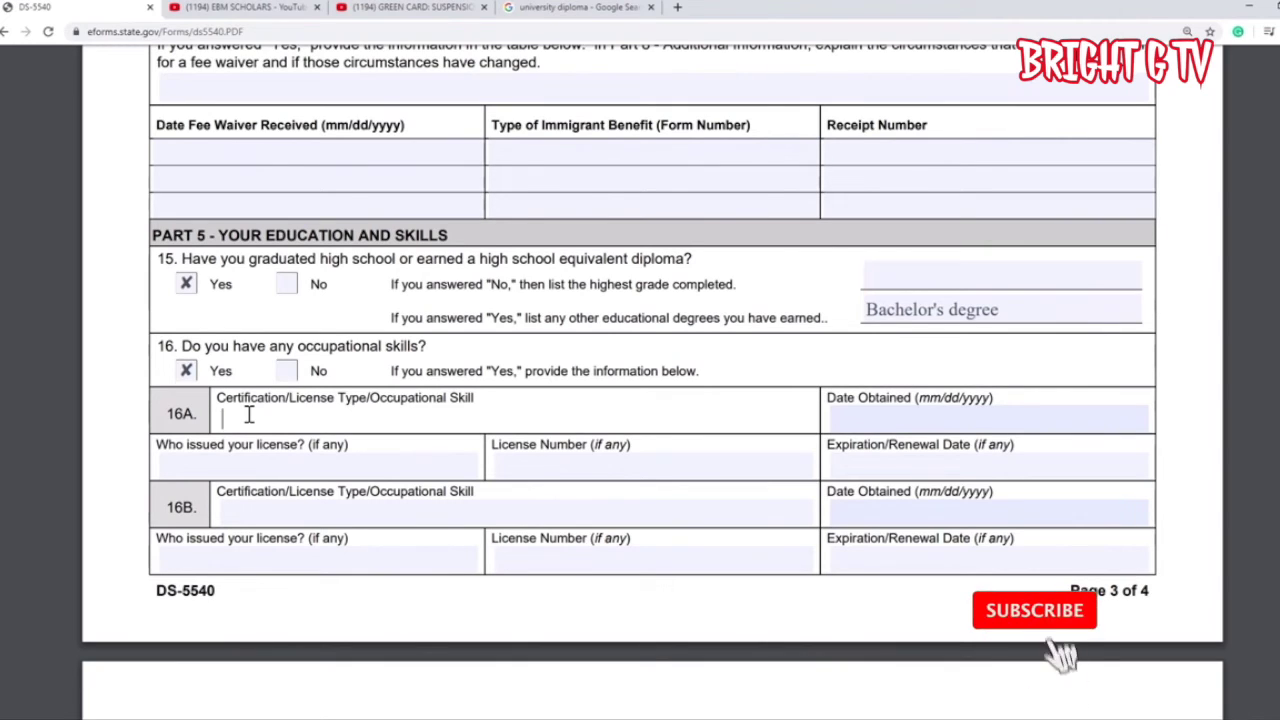
# - Go through the issuer, license number and expiration date fields of entry 16A, then the skill field of 16B
pyautogui.click(234, 470)
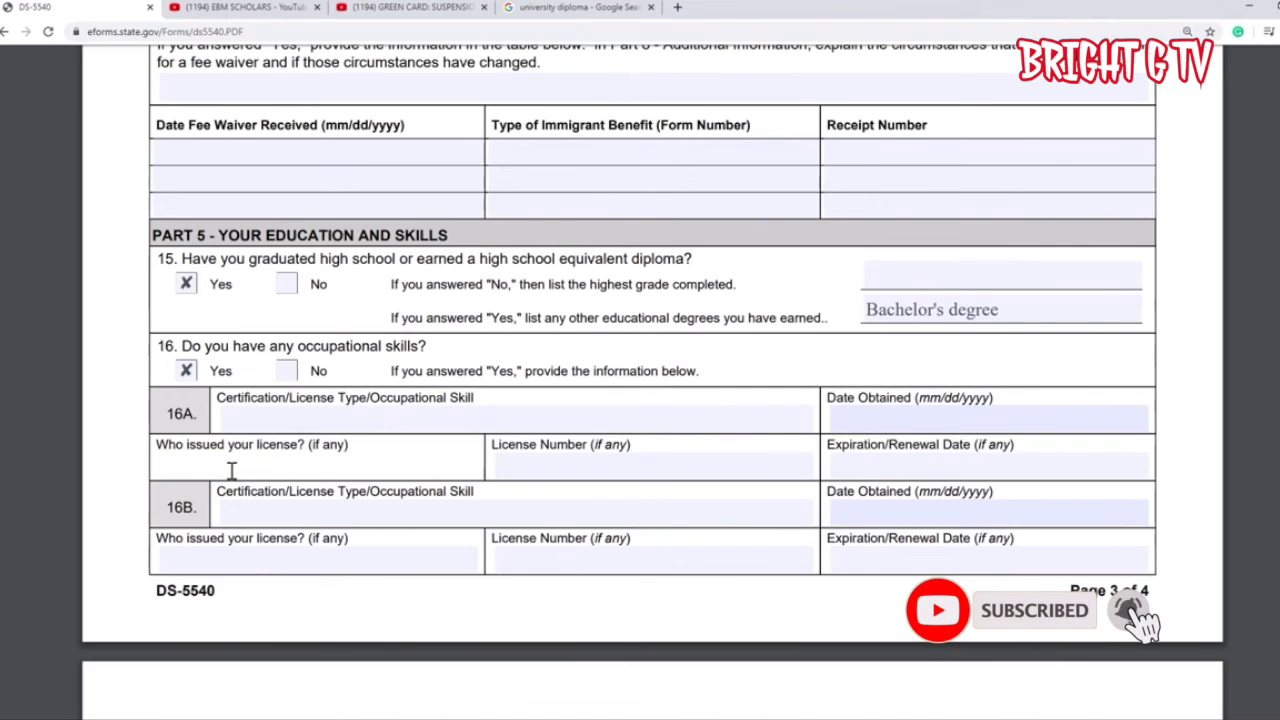
pyautogui.click(518, 467)
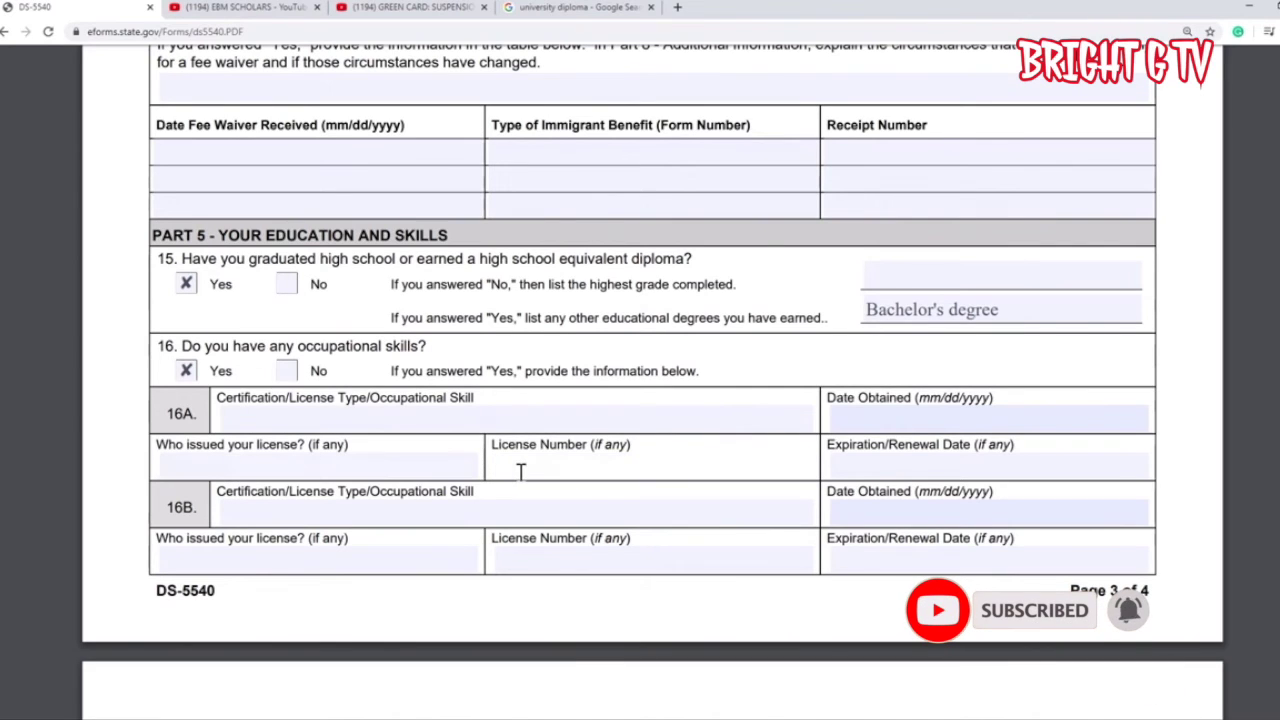
pyautogui.click(913, 457)
pyautogui.click(420, 507)
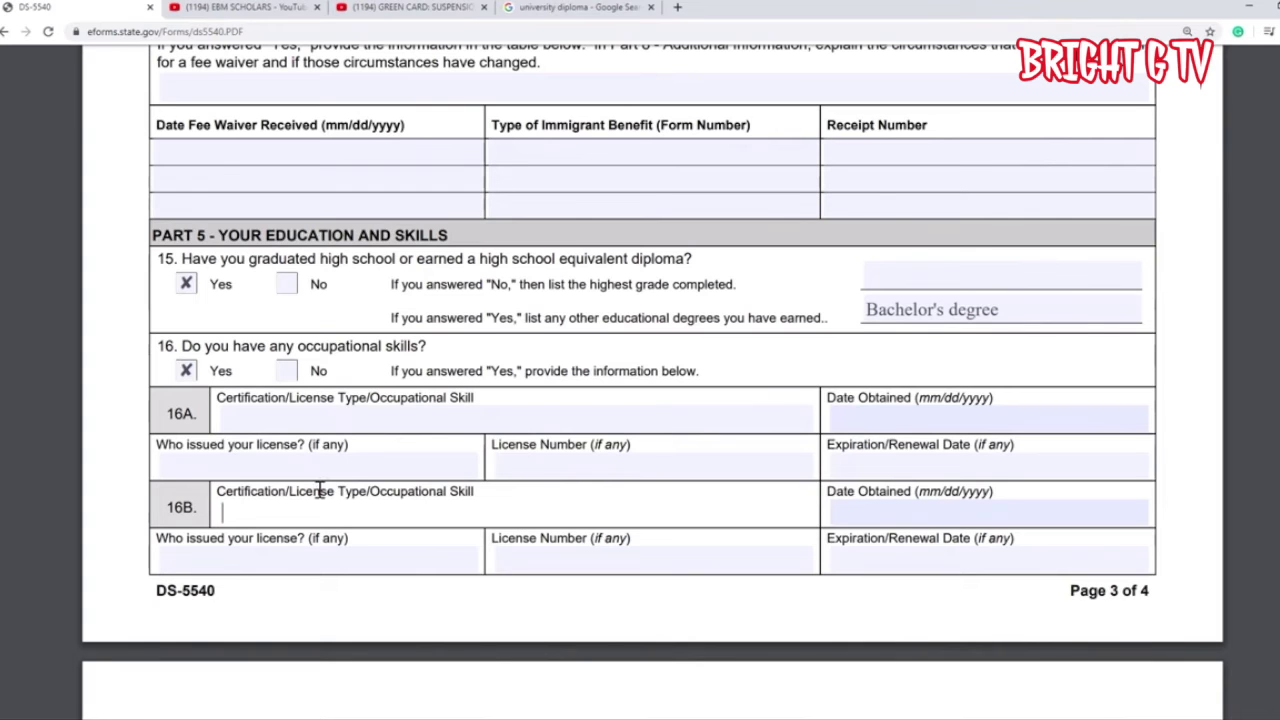
# - Answer Yes to question 17 in Part 6 about using a translator to complete the form
pyautogui.scroll(-4, 320, 490)
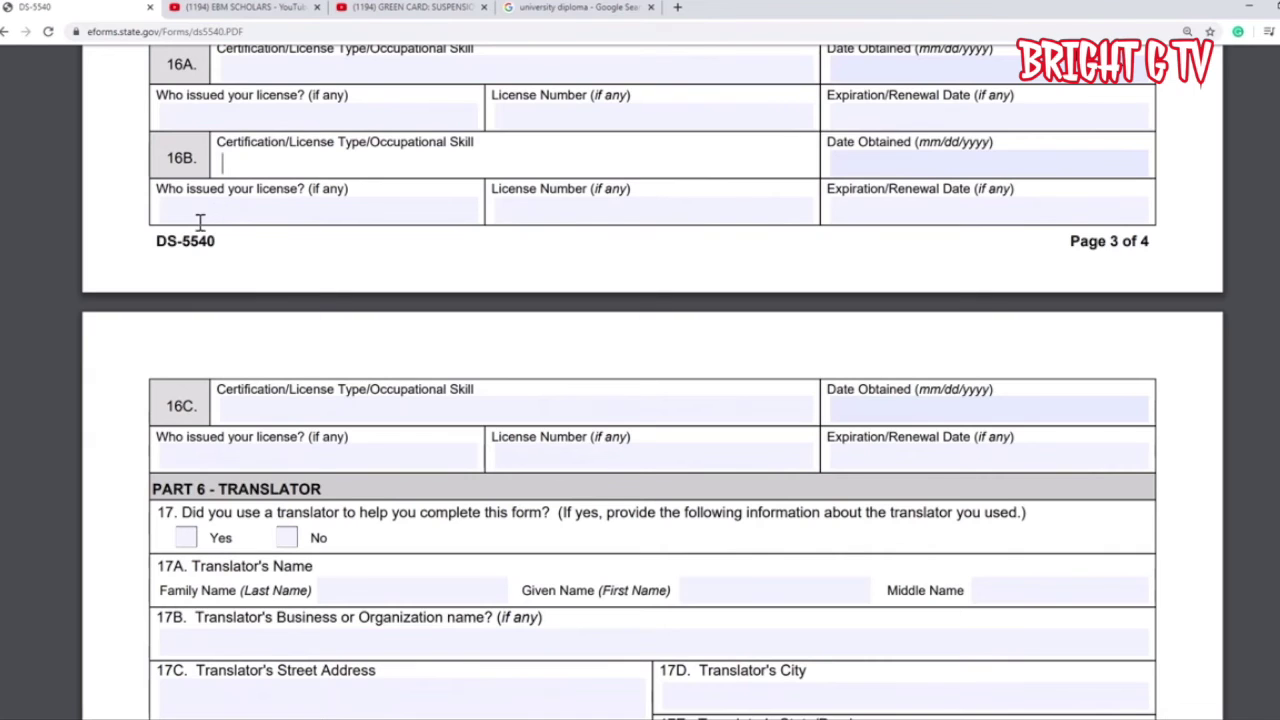
pyautogui.scroll(-2, 316, 388)
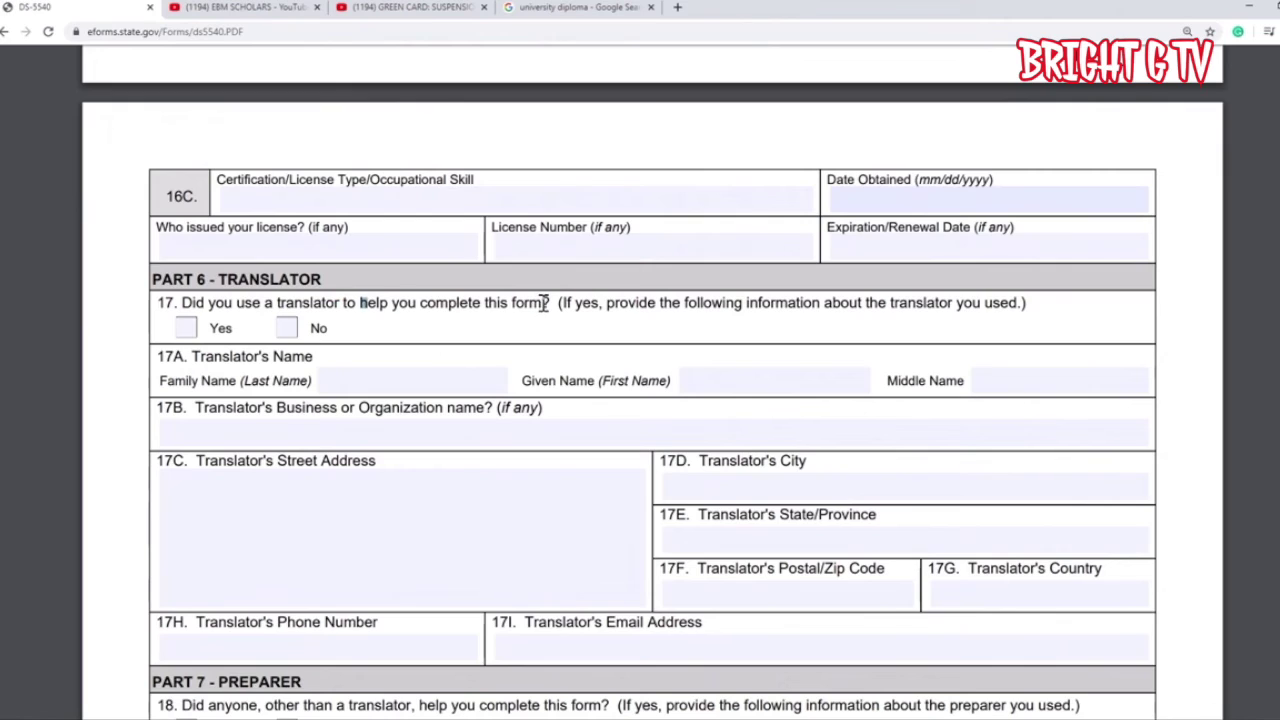
pyautogui.click(287, 329)
pyautogui.click(186, 329)
# - Go through the translator's name, business, street address, city, state, postal code, country, phone and email fields in items 17A to 17I
pyautogui.click(386, 383)
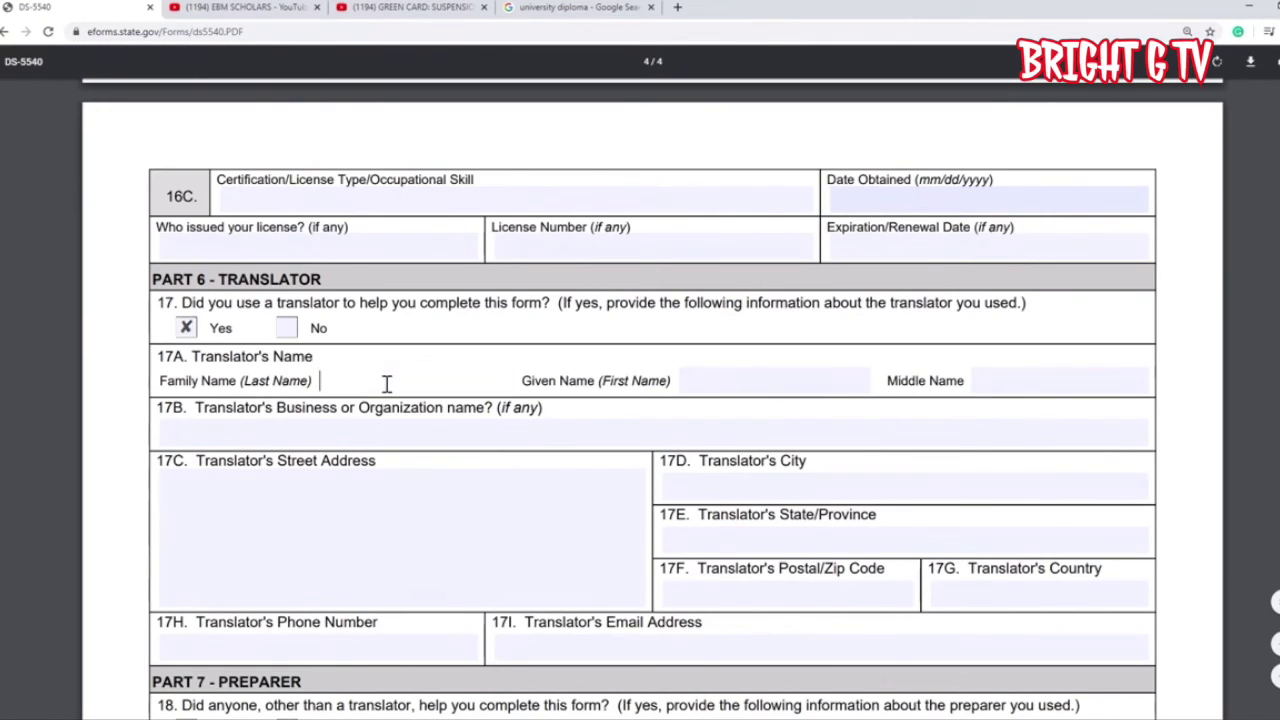
pyautogui.click(714, 385)
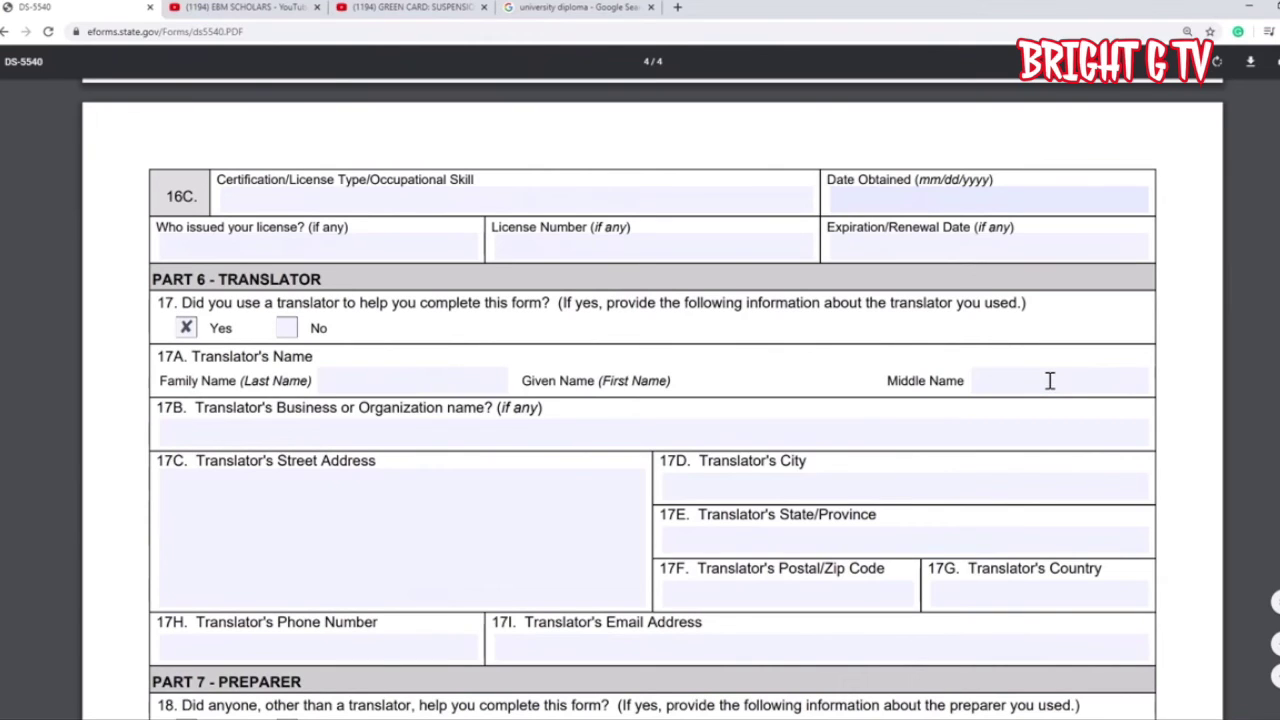
pyautogui.click(293, 429)
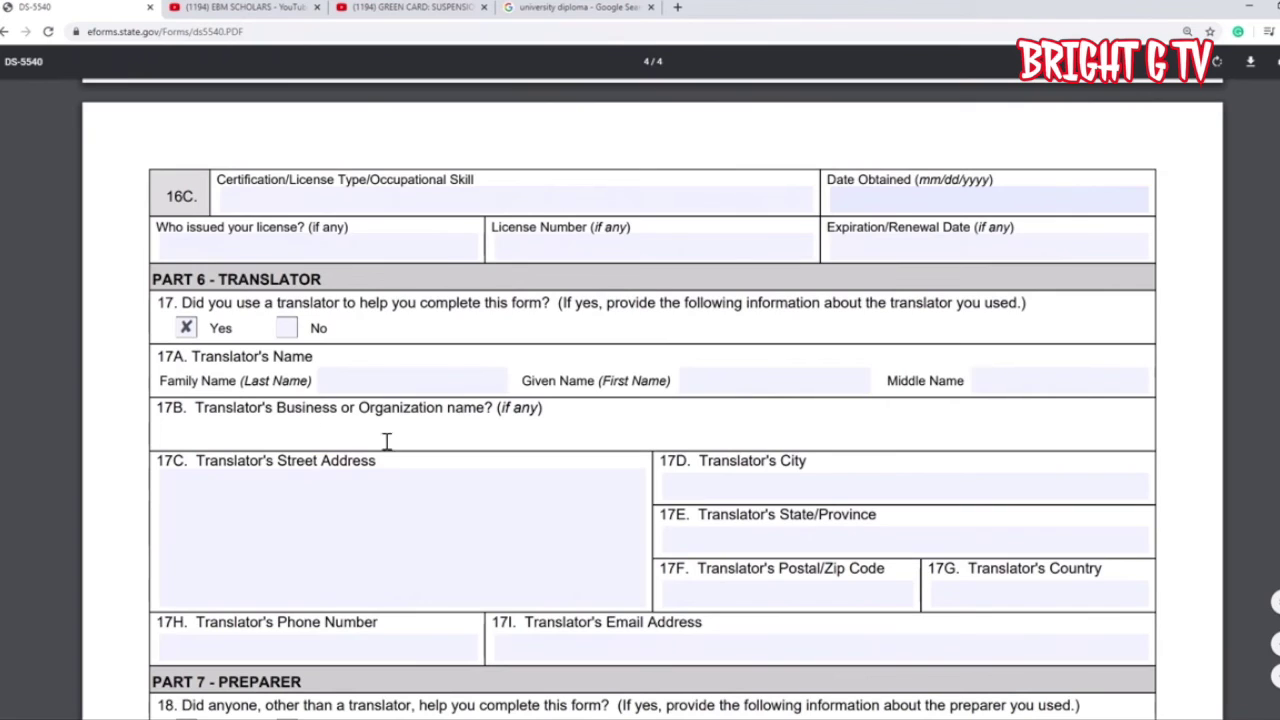
pyautogui.click(292, 503)
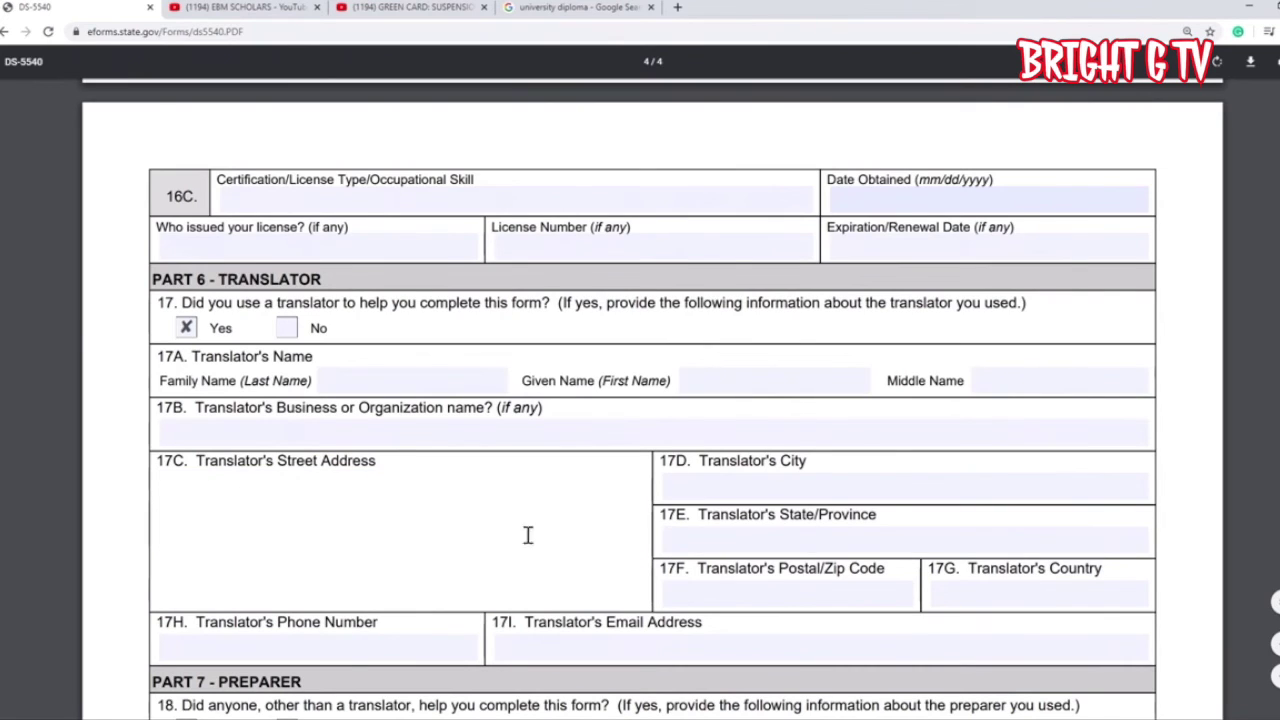
pyautogui.click(752, 489)
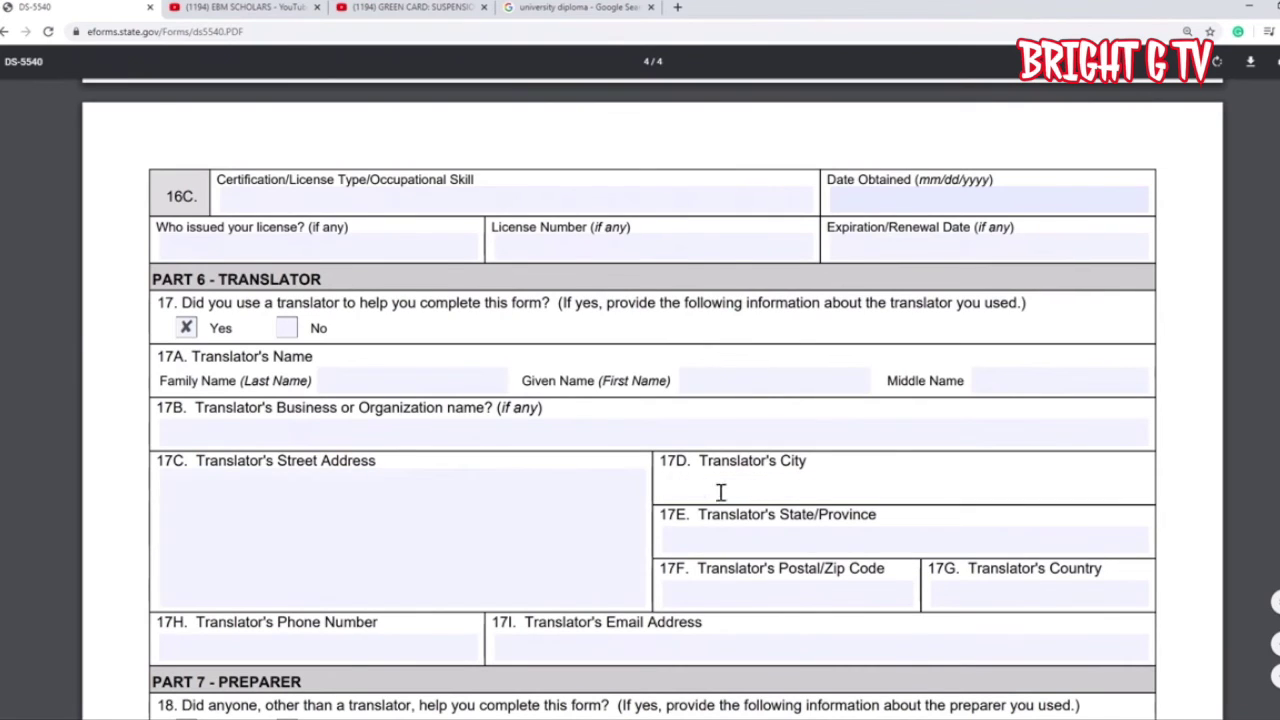
pyautogui.click(778, 521)
pyautogui.click(768, 590)
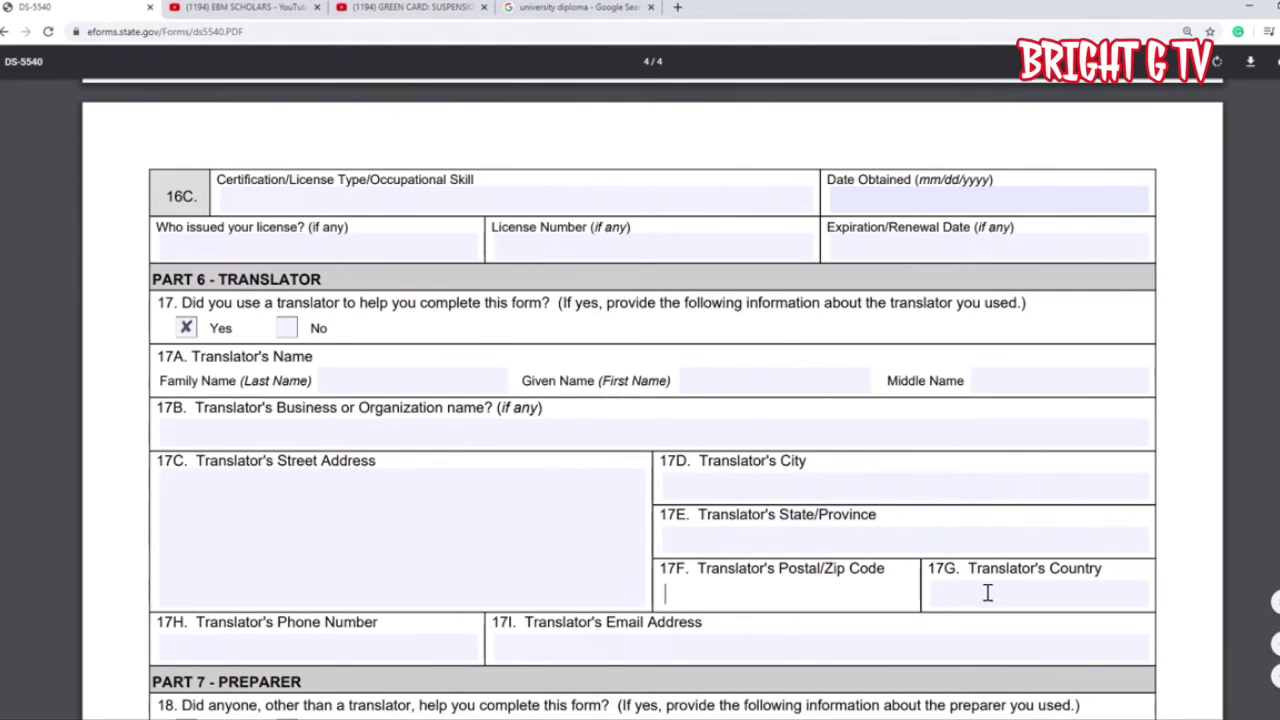
pyautogui.click(1026, 594)
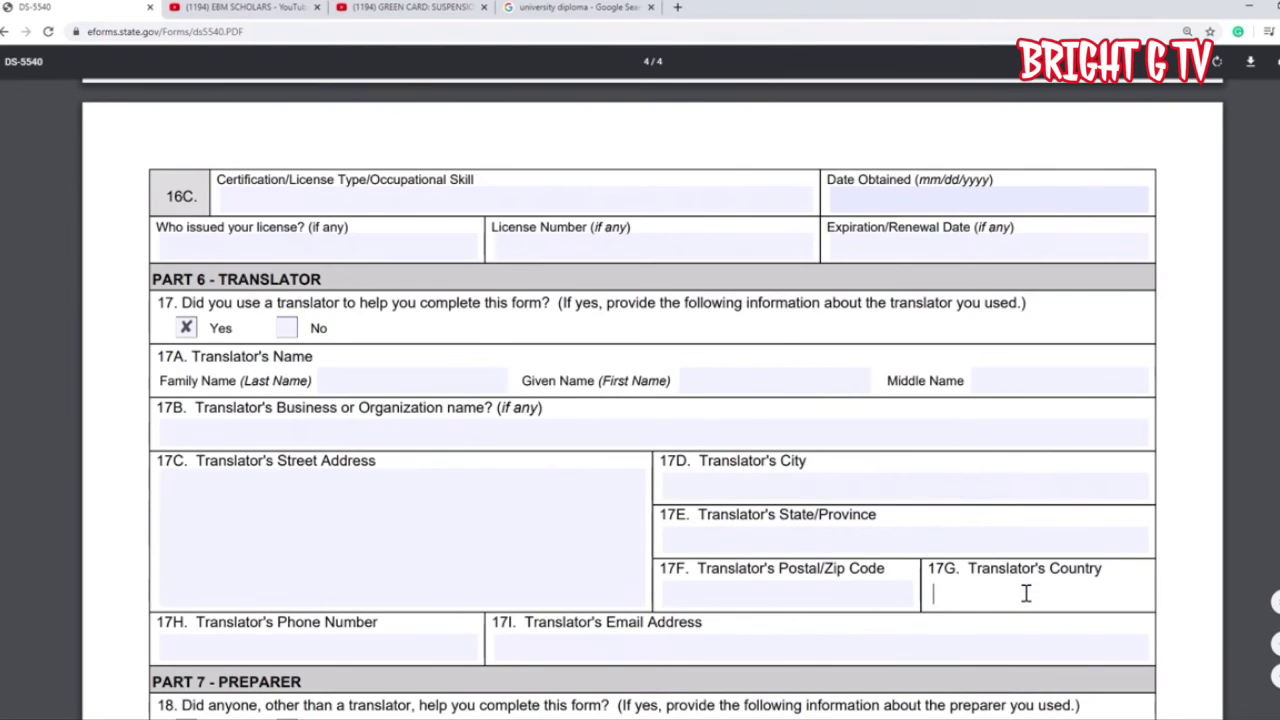
pyautogui.click(330, 646)
pyautogui.click(578, 650)
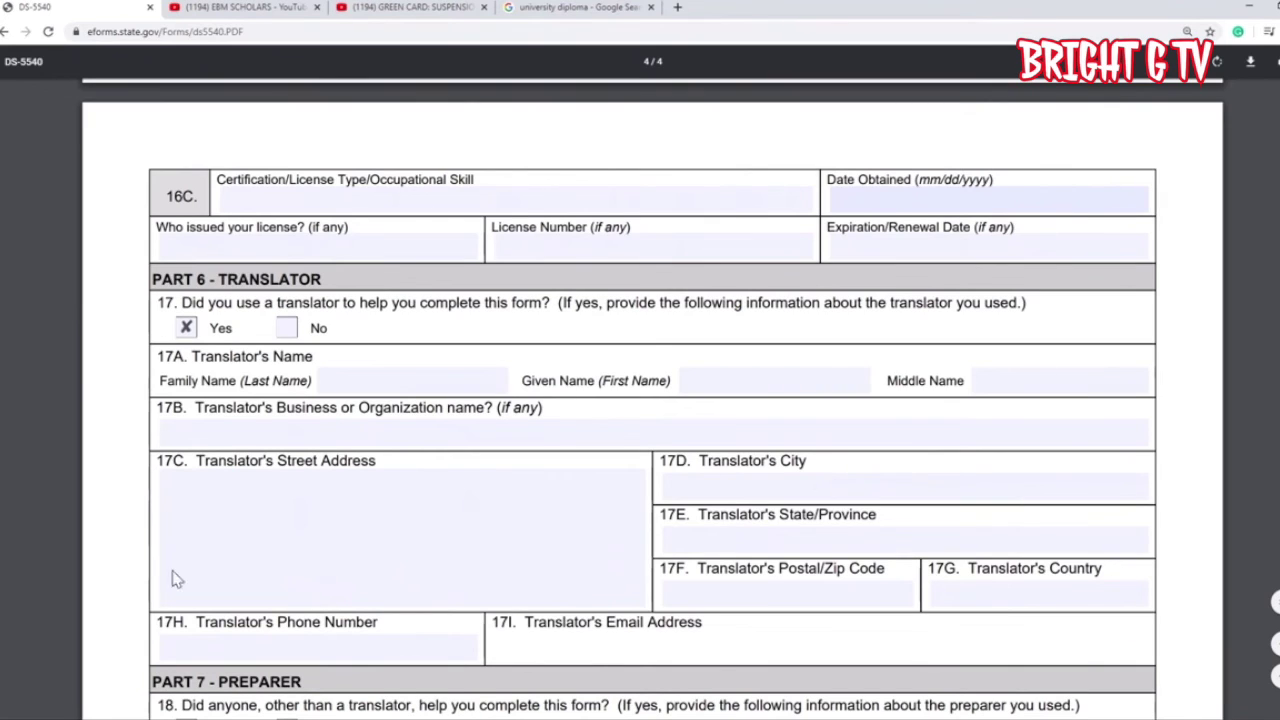
# - Change the answer to question 17 about a translator to No and answer No to question 18 about a preparer
pyautogui.click(188, 331)
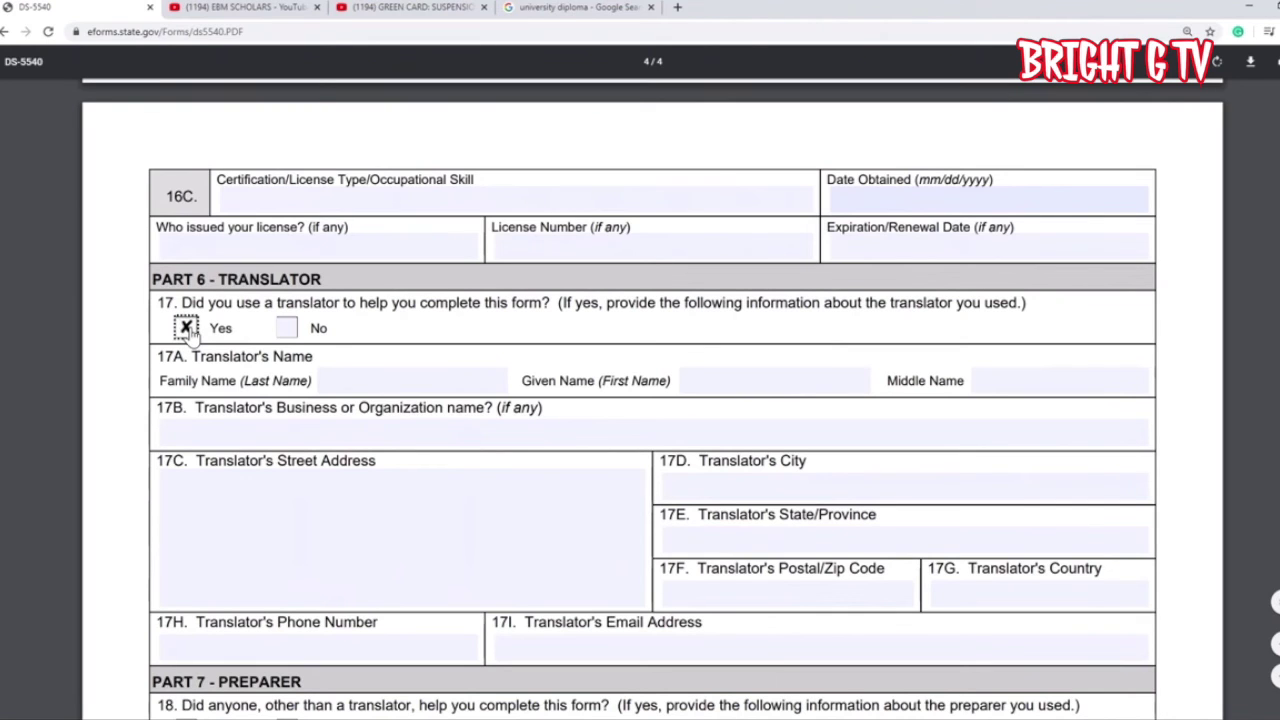
pyautogui.scroll(-3, 188, 332)
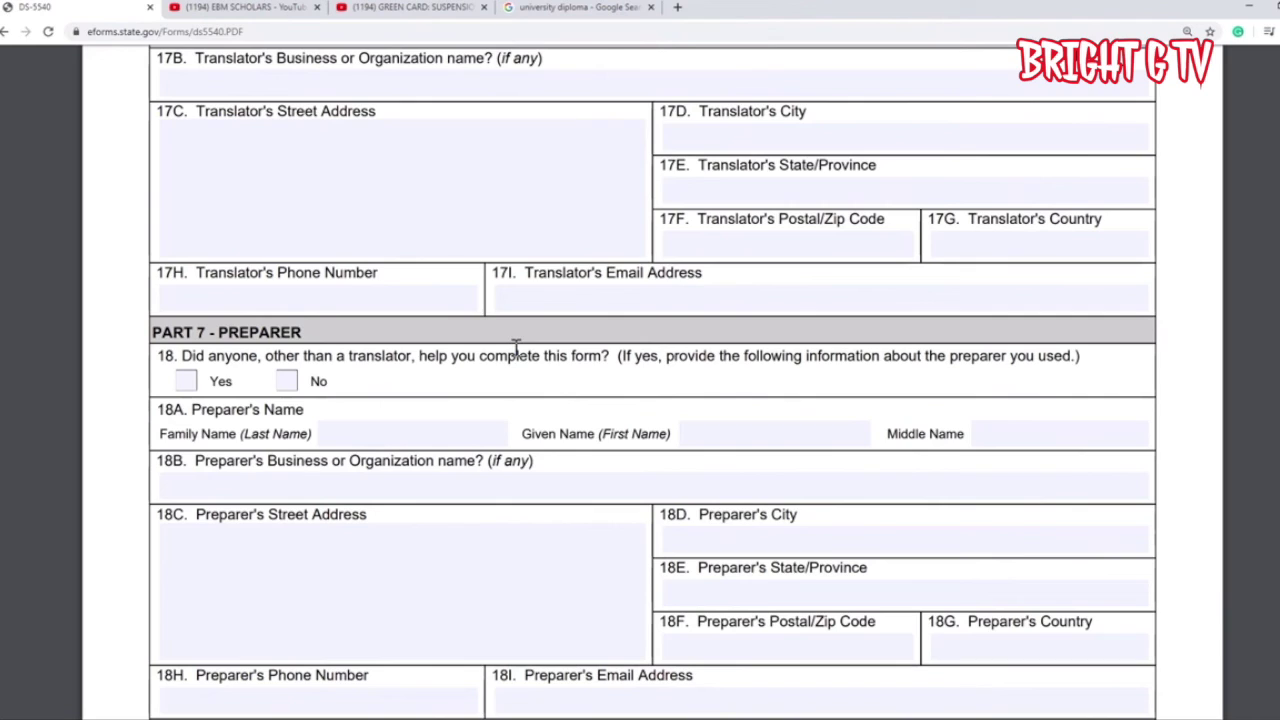
pyautogui.click(191, 482)
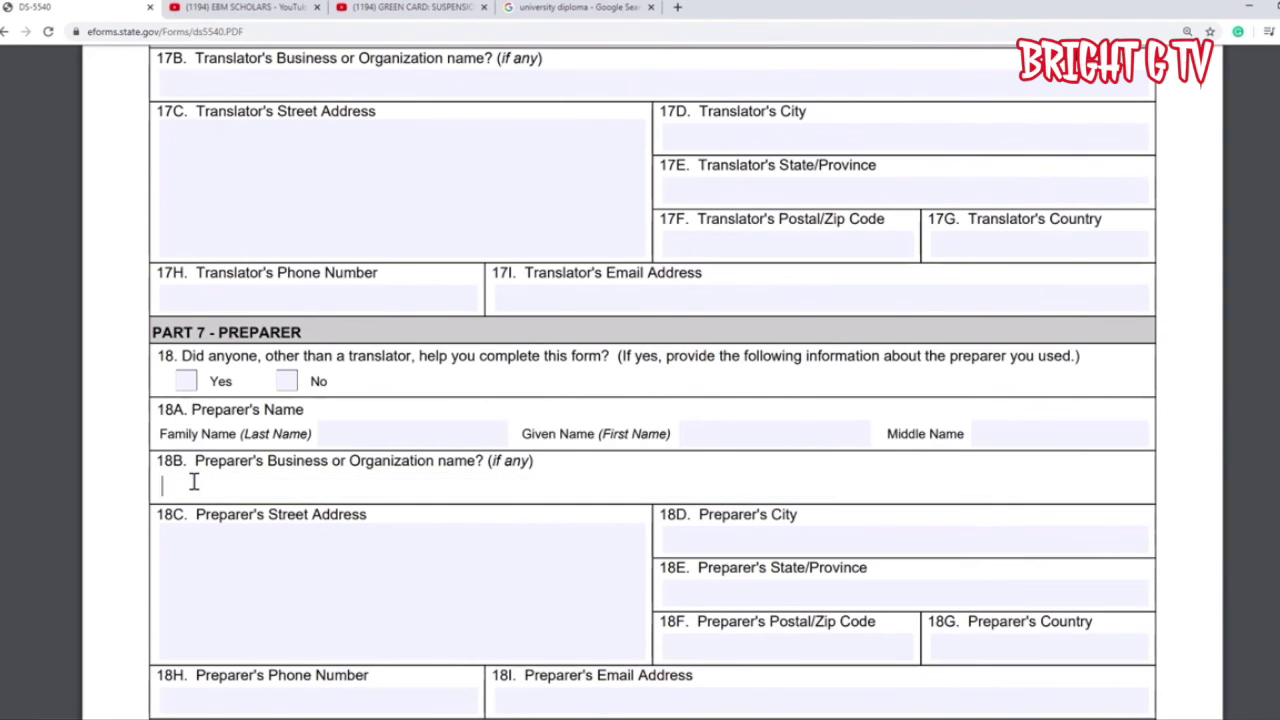
pyautogui.click(287, 382)
# - Examine Part 8 and the signature, printed name and date lines of the declarant's section in Part 9
pyautogui.scroll(-3, 335, 460)
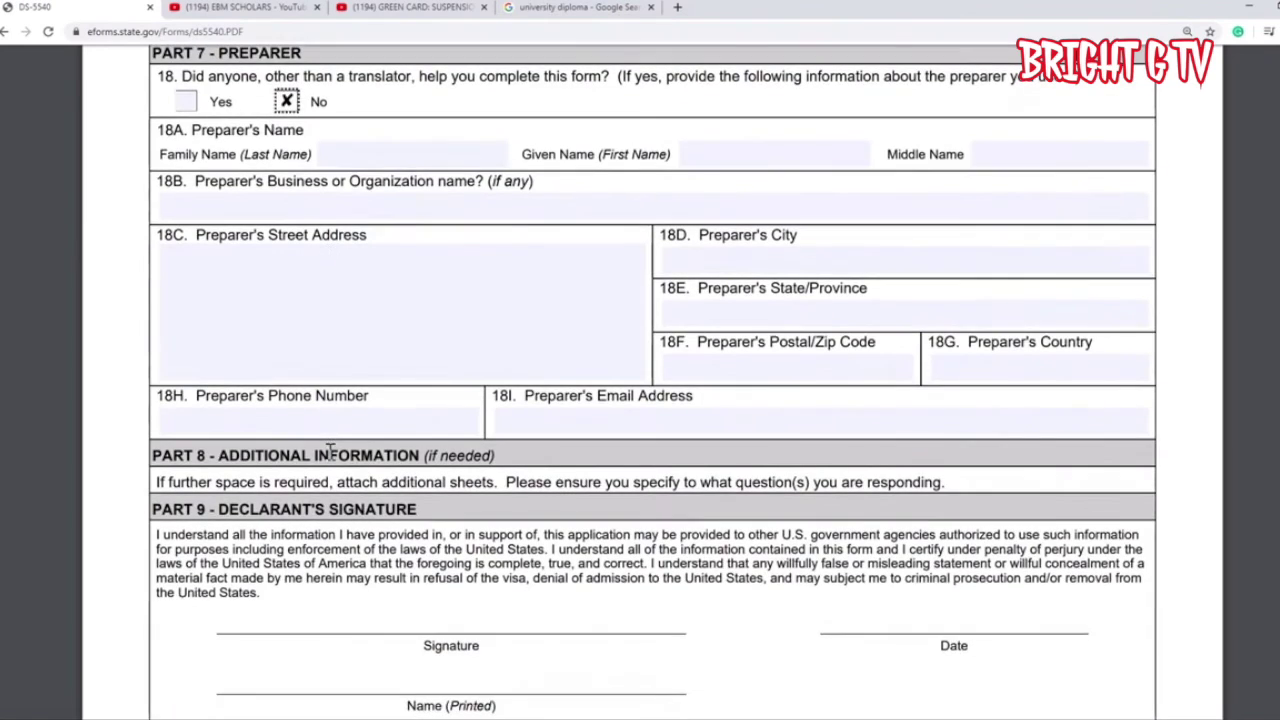
pyautogui.scroll(-2, 450, 382)
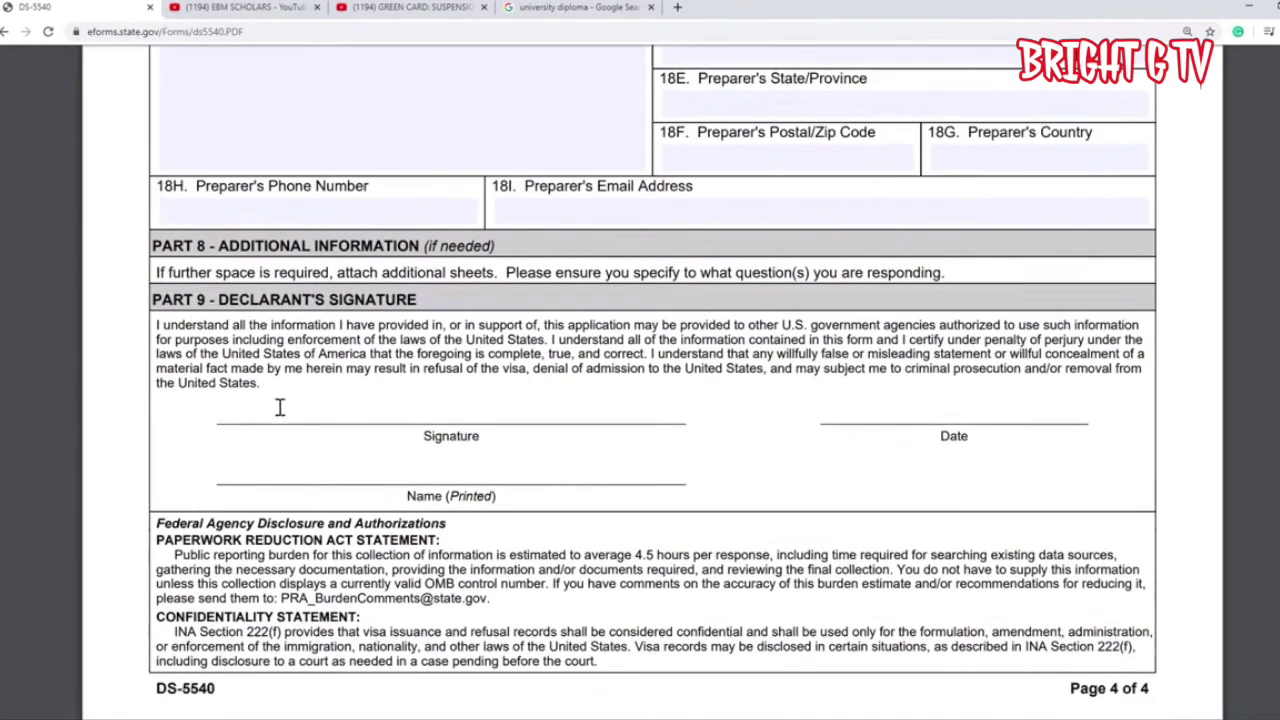
pyautogui.scroll(3, 591, 460)
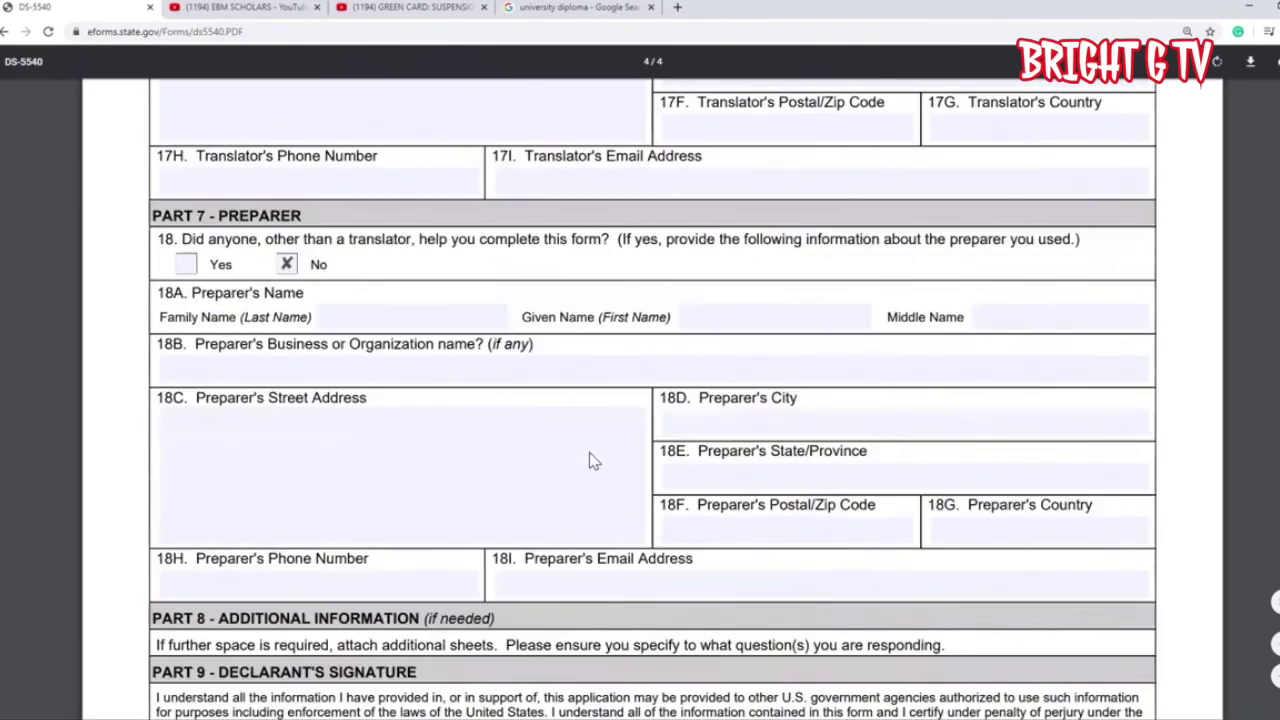
pyautogui.scroll(-3, 591, 460)
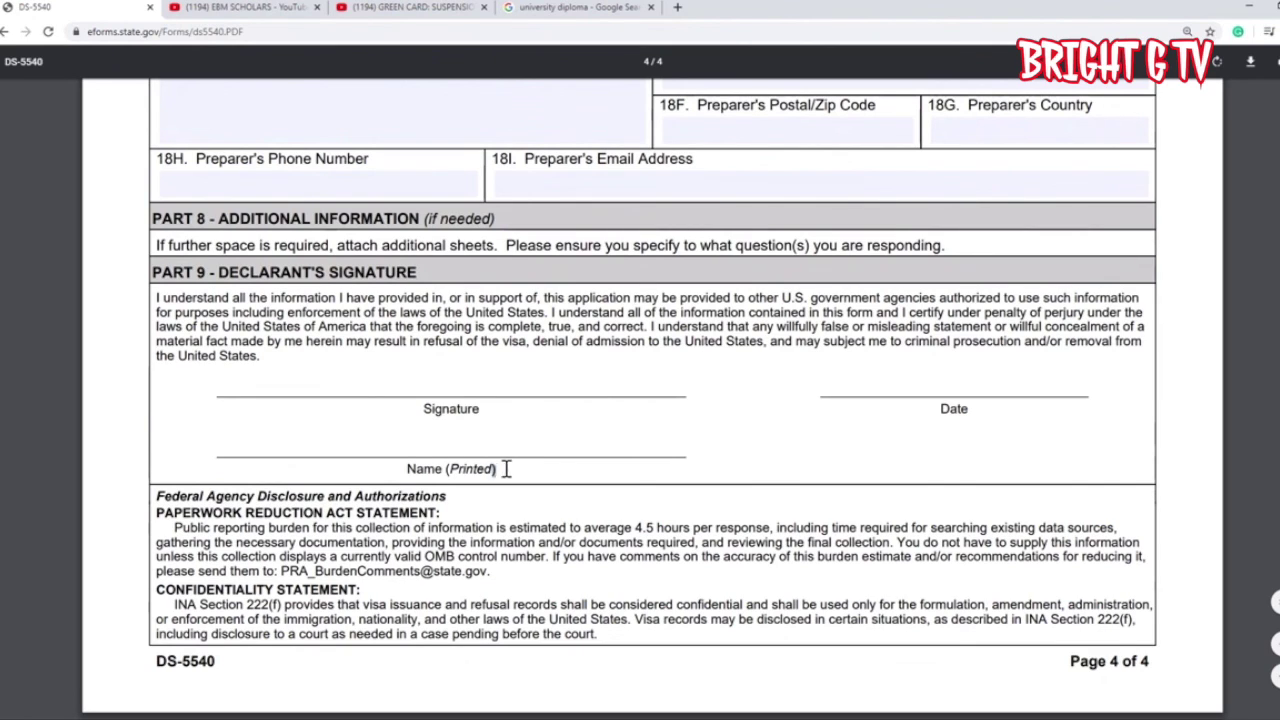
pyautogui.moveTo(499, 467); pyautogui.dragTo(411, 466)
pyautogui.click(407, 451)
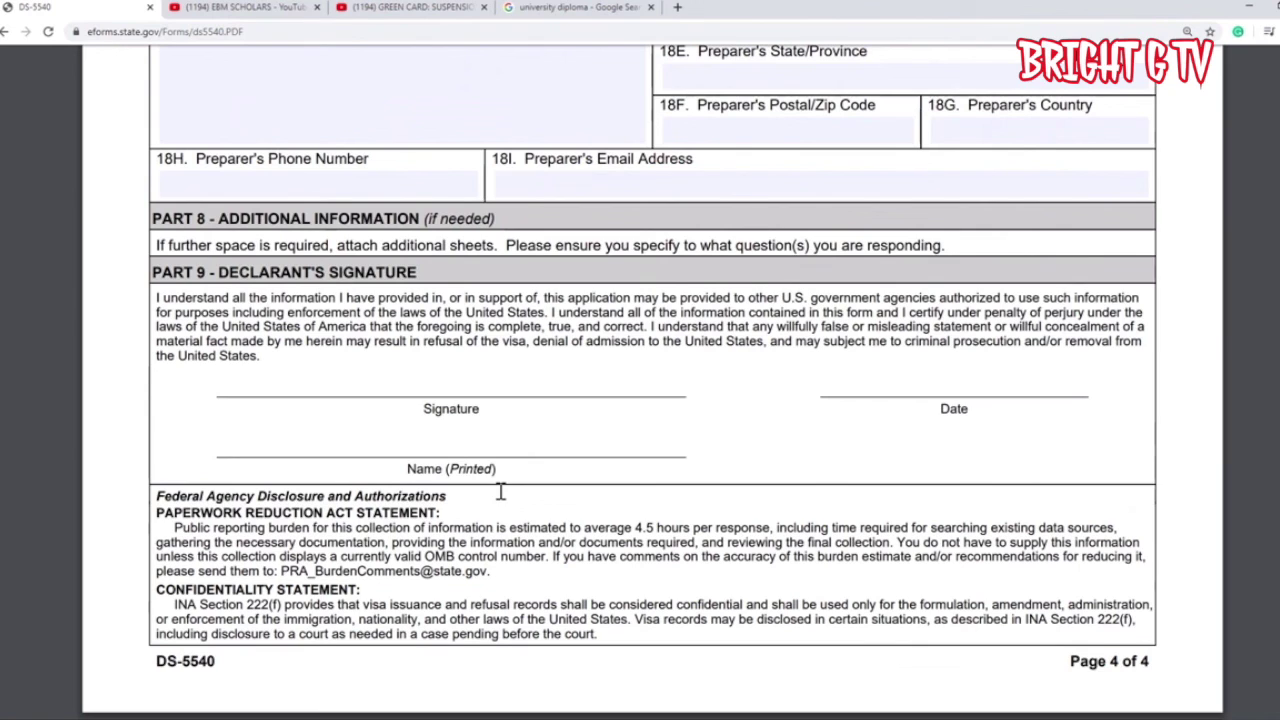
pyautogui.moveTo(986, 409); pyautogui.dragTo(879, 410)
pyautogui.click(905, 394)
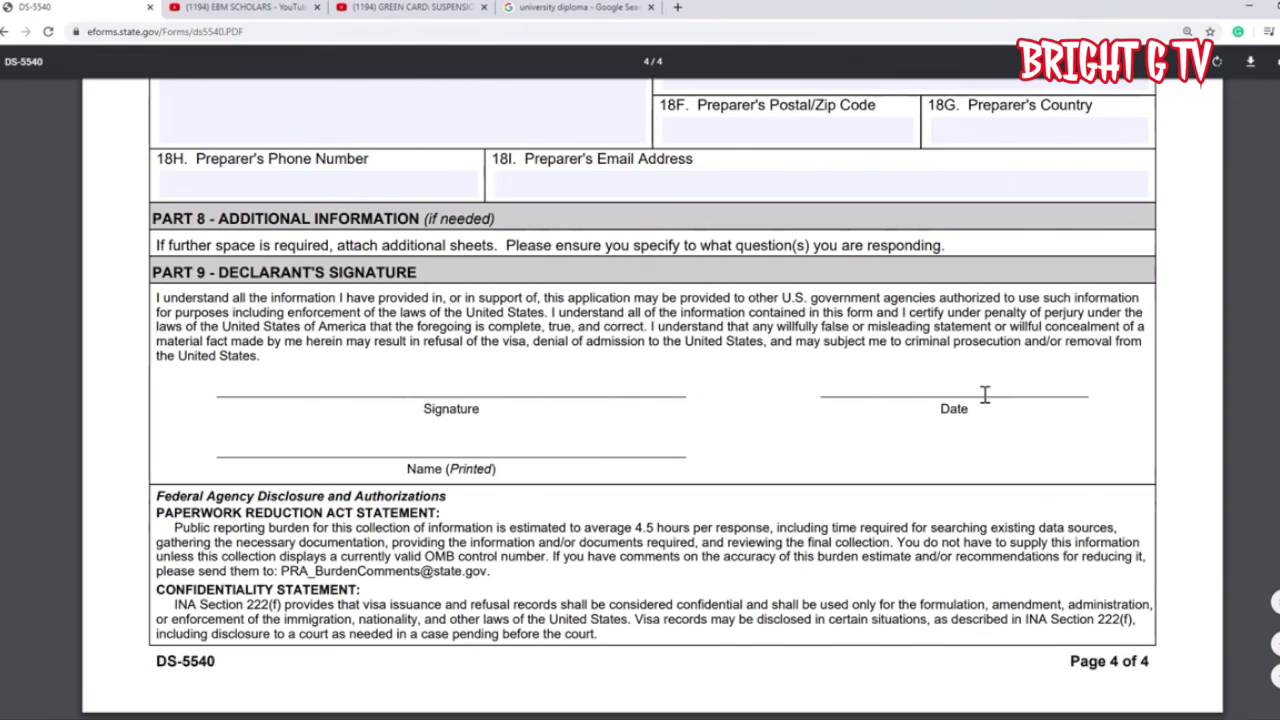
# - Return to the first page of the questionnaire and check the estimated burden in the form header
pyautogui.scroll(15, 968, 432)
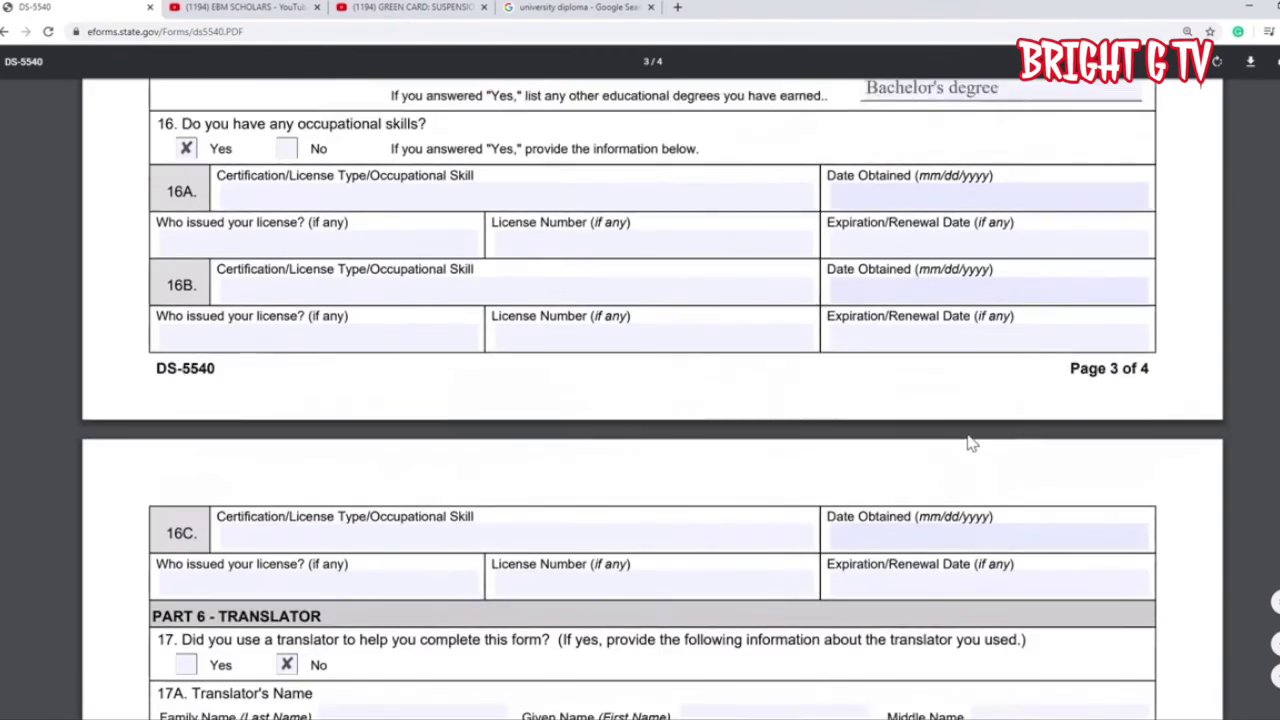
pyautogui.scroll(15, 968, 432)
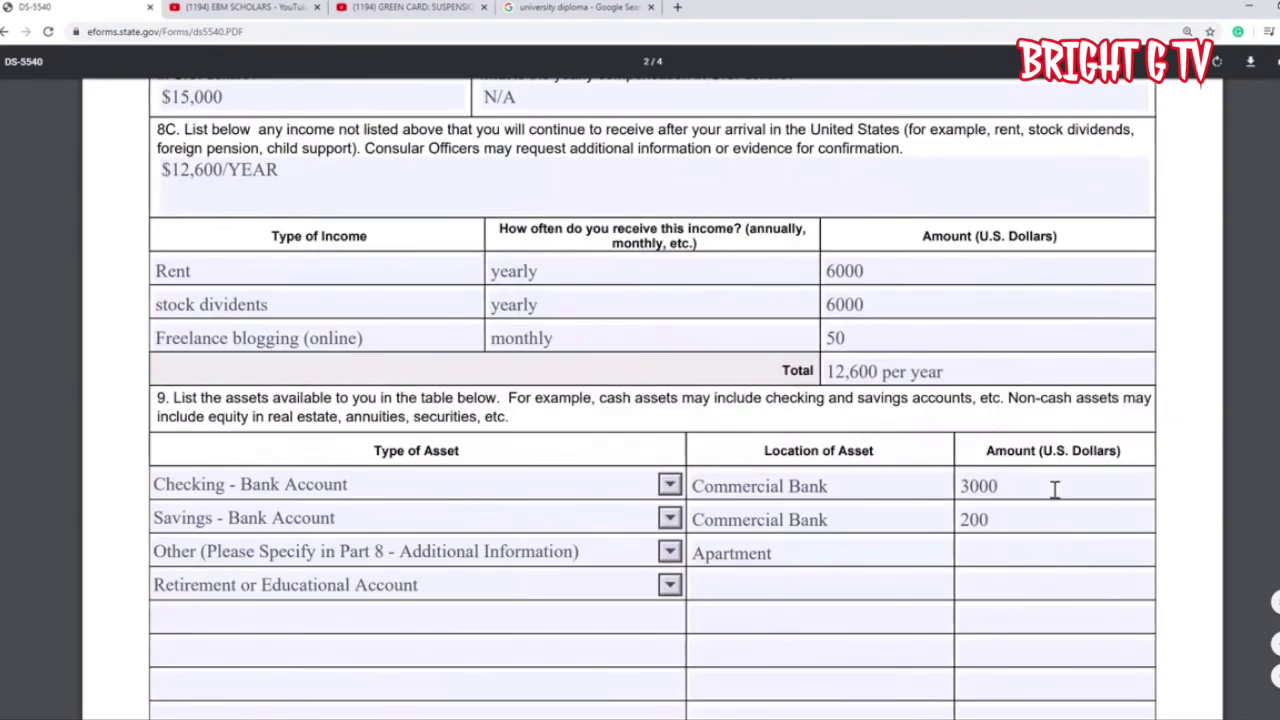
pyautogui.scroll(15, 653, 400)
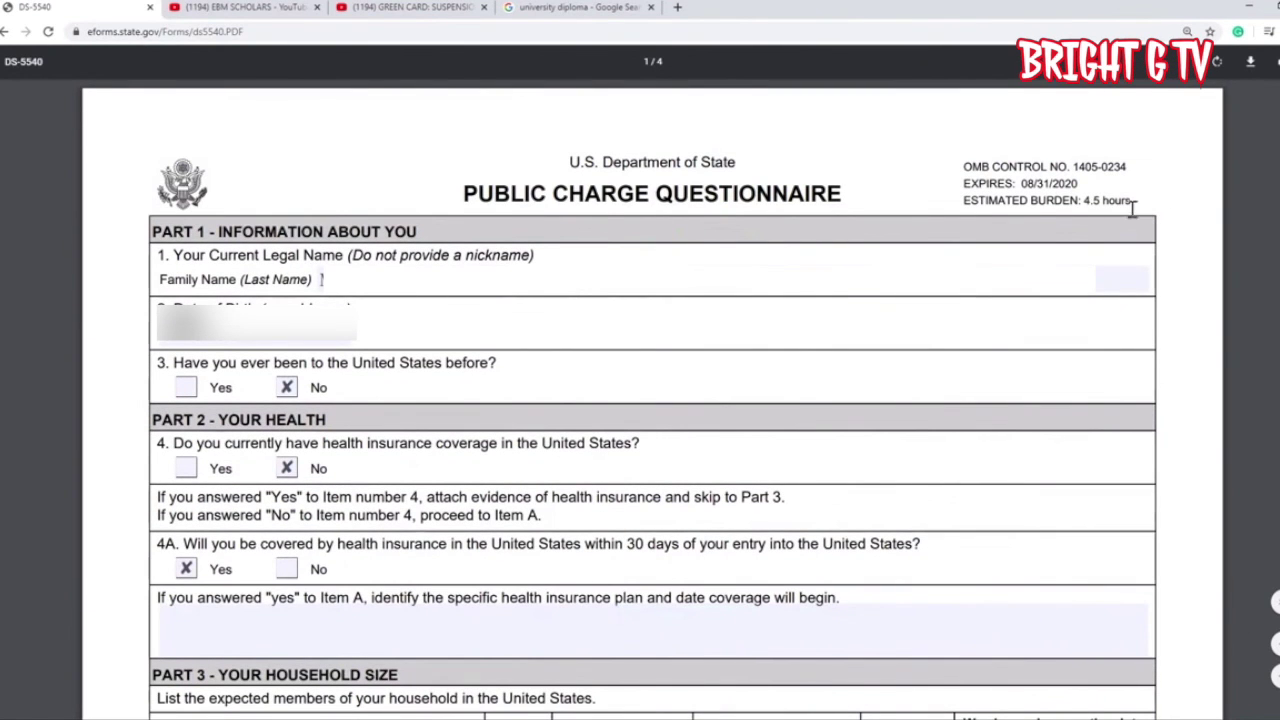
pyautogui.moveTo(1133, 202); pyautogui.dragTo(1076, 205)
pyautogui.click(1178, 208)
# - Open the questionnaire's print preview, enlarge it to look through the pages, and close it without printing
pyautogui.hotkey('ctrl', 'p')
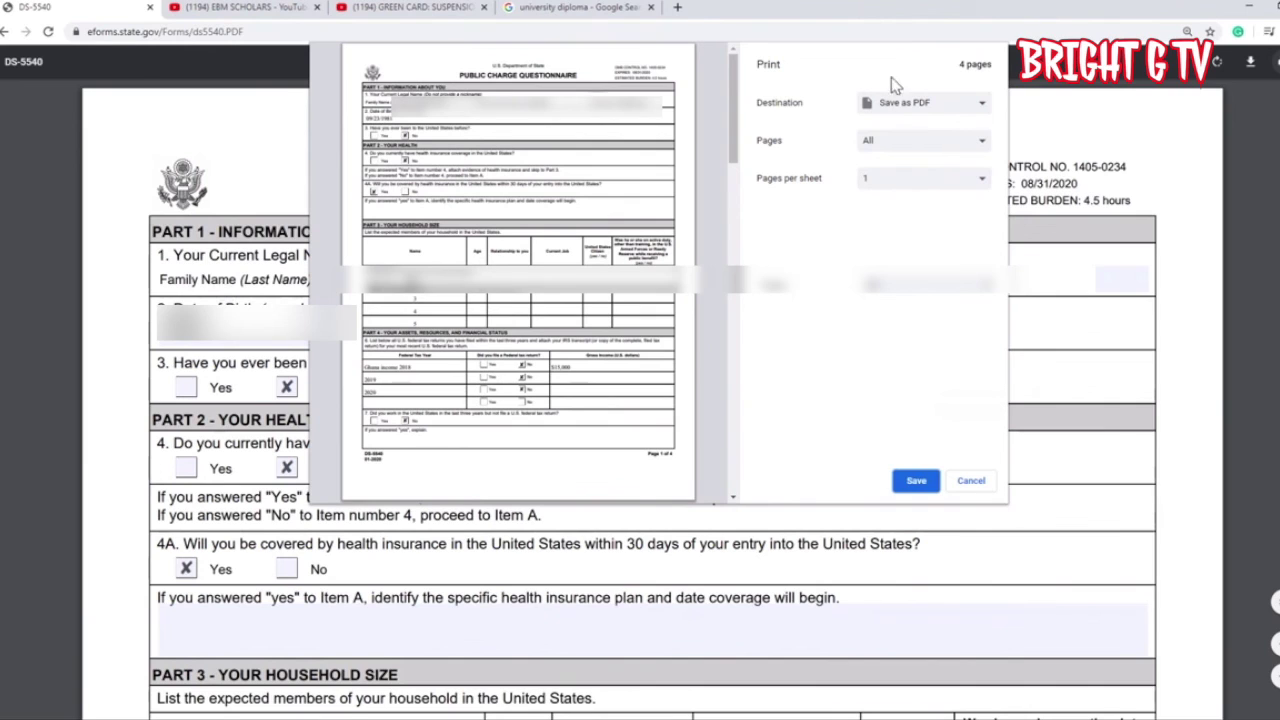
pyautogui.click(971, 482)
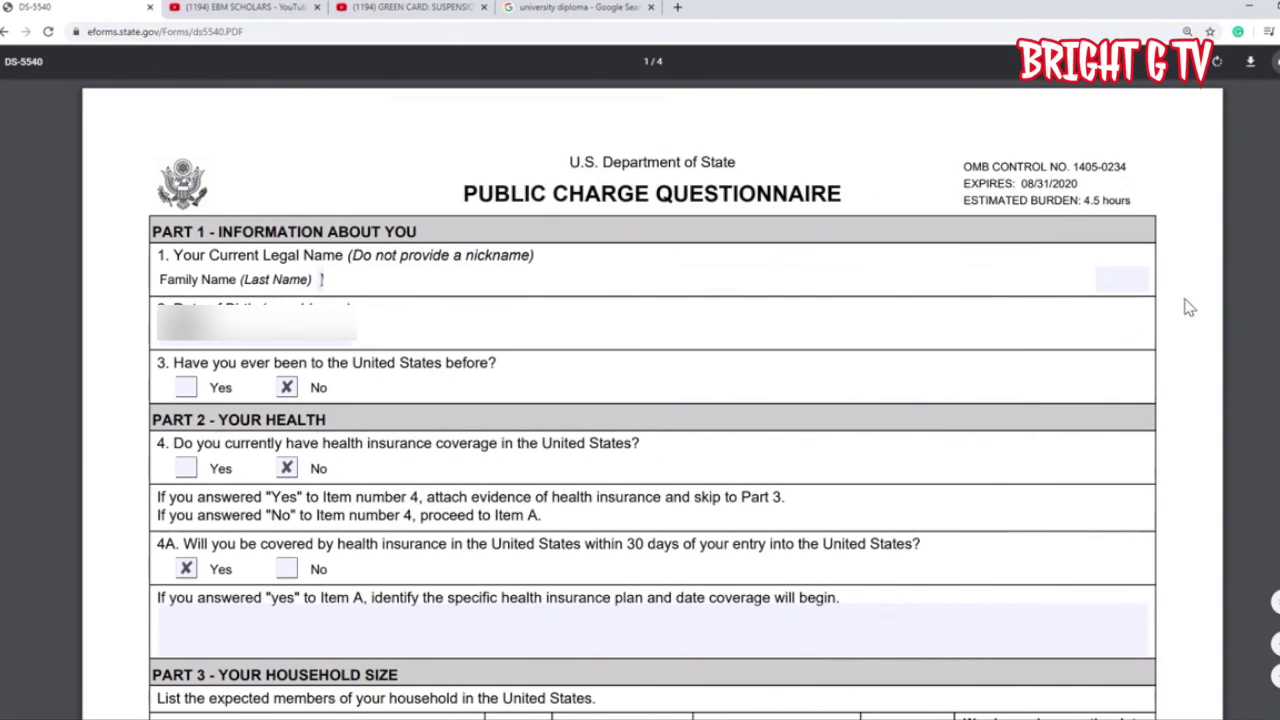
pyautogui.click(1274, 62)
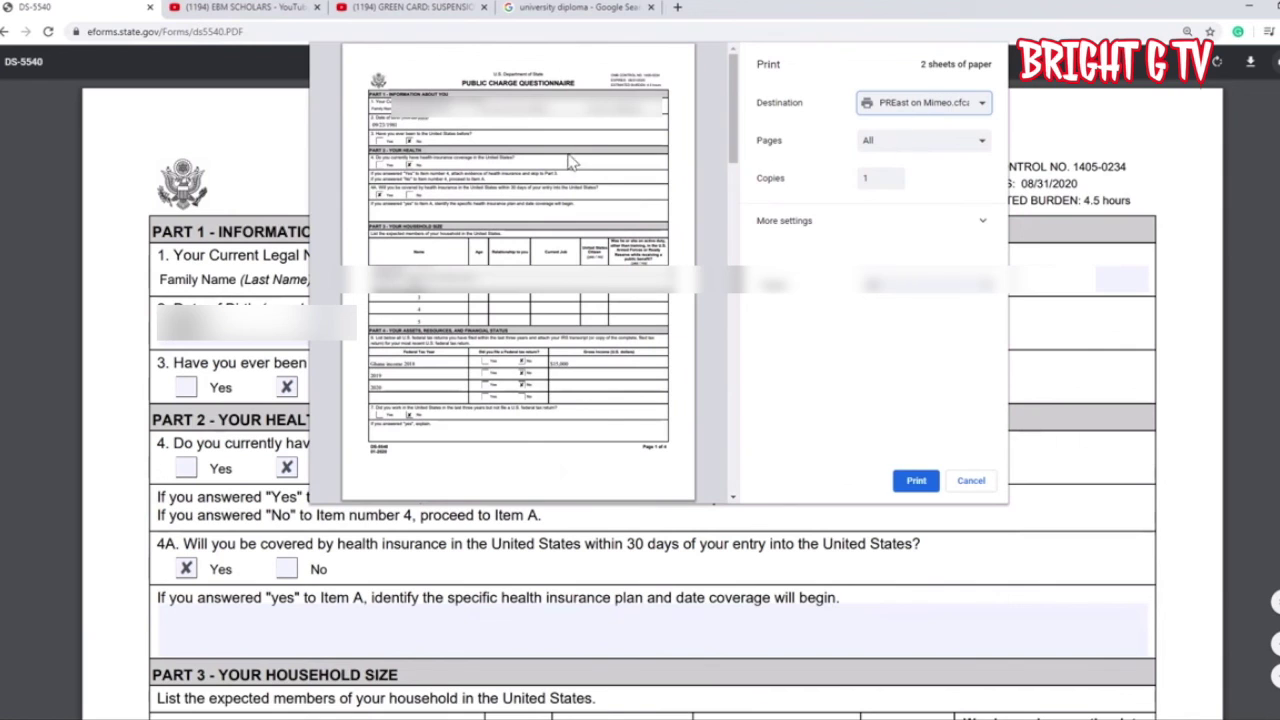
pyautogui.moveTo(348, 452)
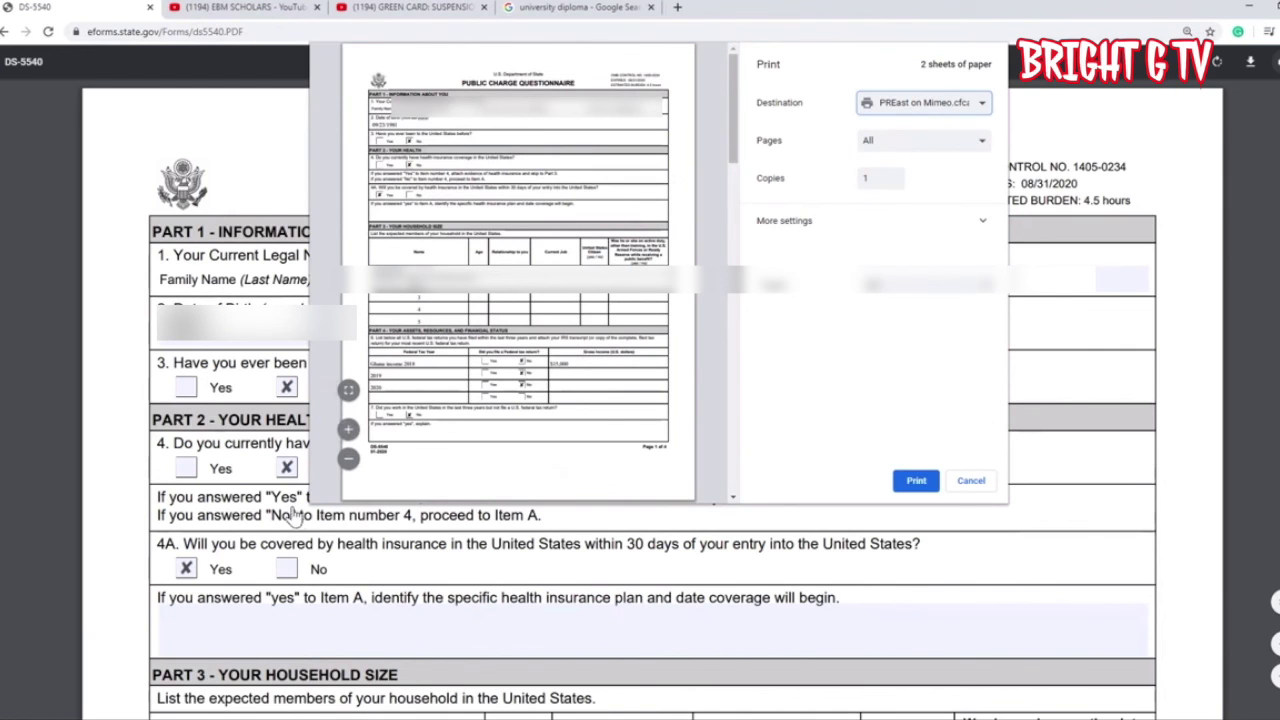
pyautogui.click(348, 428)
pyautogui.click(348, 428)
pyautogui.click(348, 428)
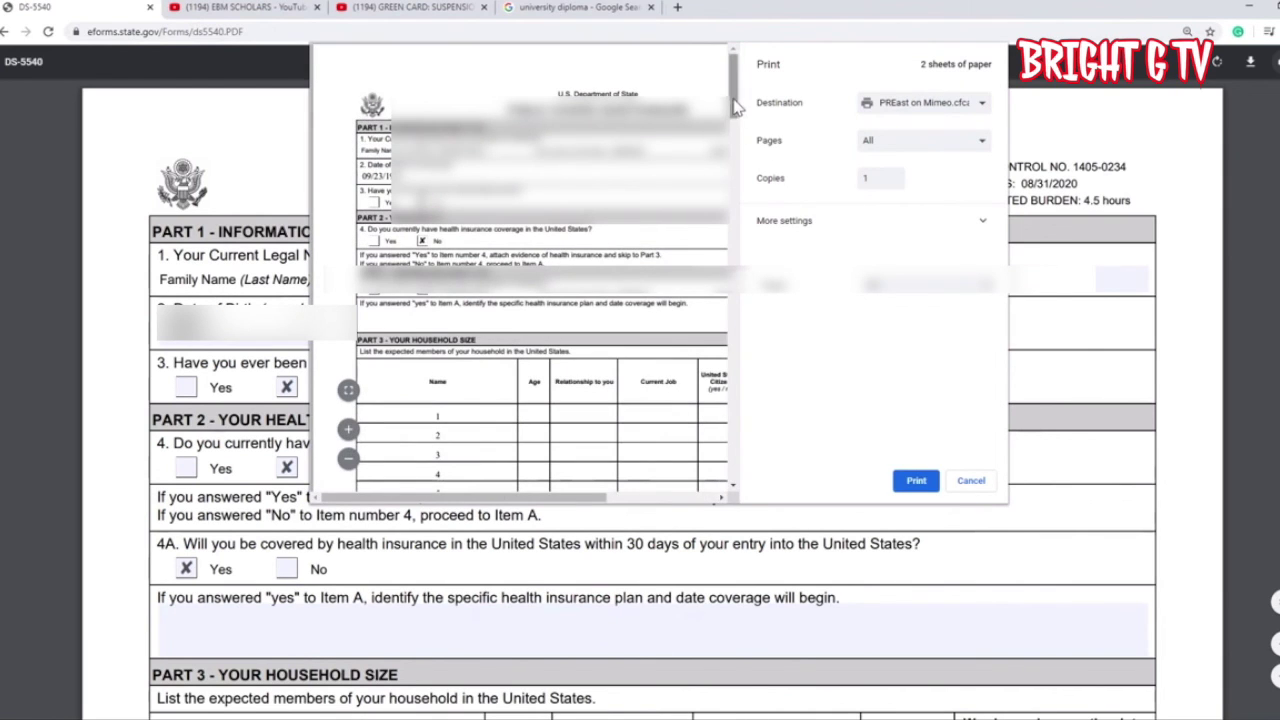
pyautogui.moveTo(735, 95); pyautogui.dragTo(741, 495)
pyautogui.click(971, 481)
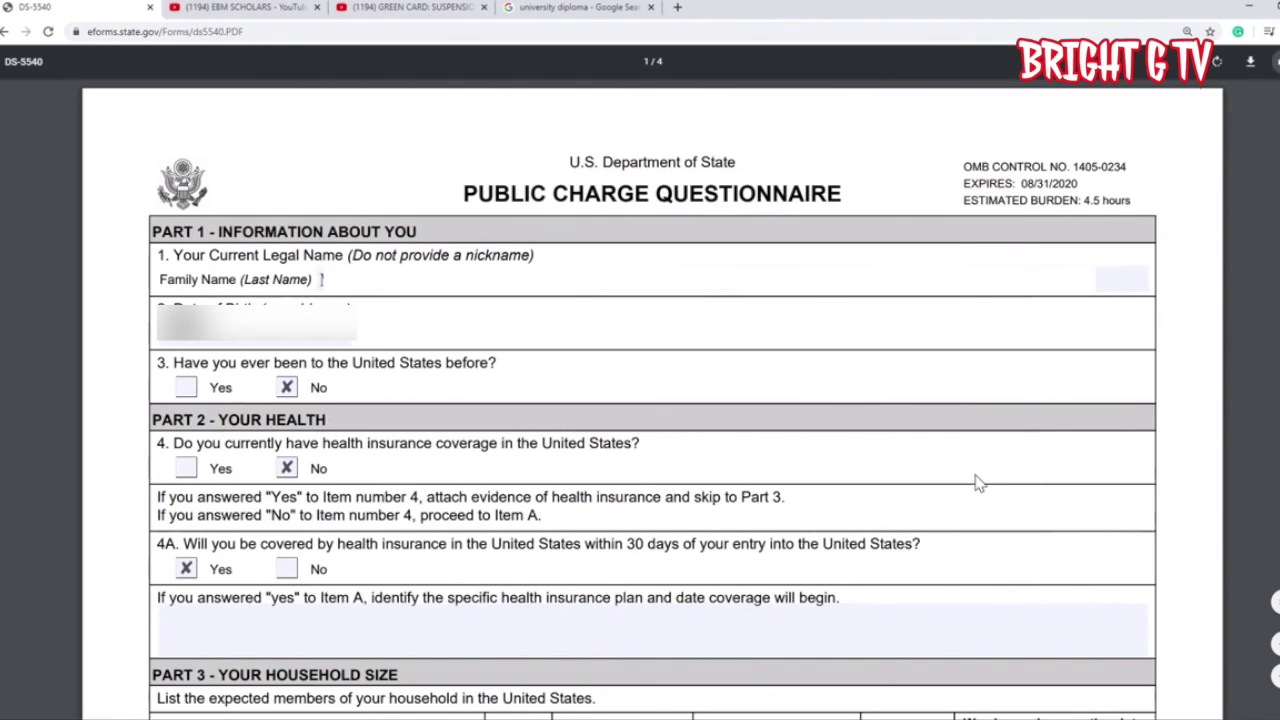